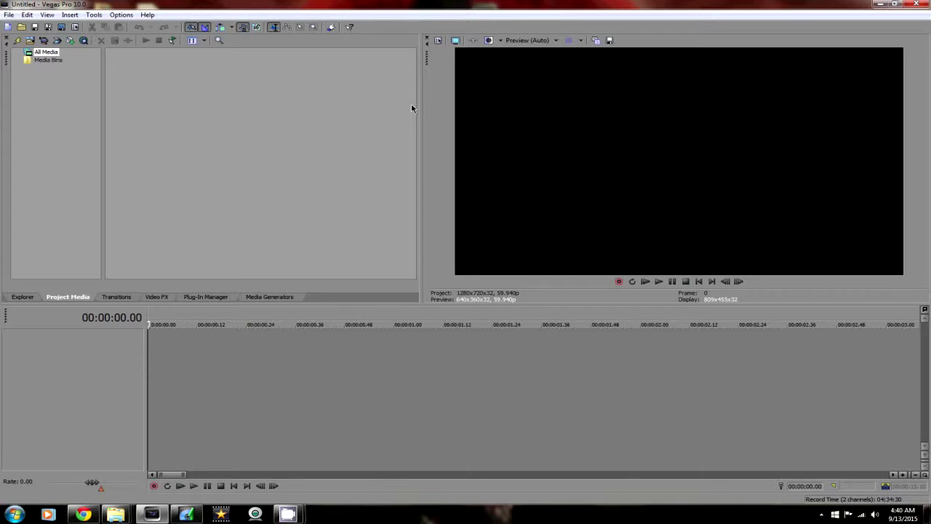
{"action": "left_click", "coordinate": [175, 430]}
{"action": "scroll", "coordinate": [176, 430], "scroll_direction": "down", "scroll_amount": 8}
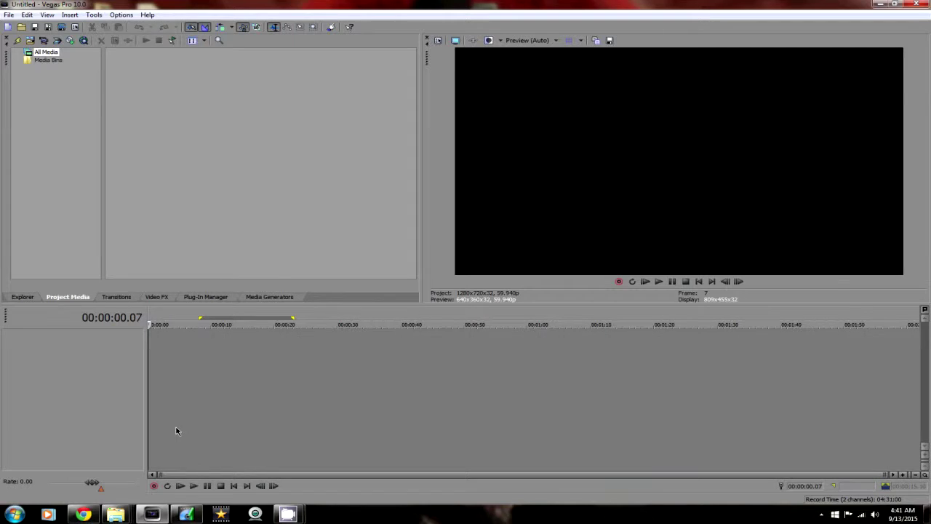
{"action": "left_click", "coordinate": [148, 395]}
{"action": "key", "text": "Return"}
{"action": "key", "text": "Return"}
{"action": "scroll", "coordinate": [165, 369], "scroll_direction": "up", "scroll_amount": 5}
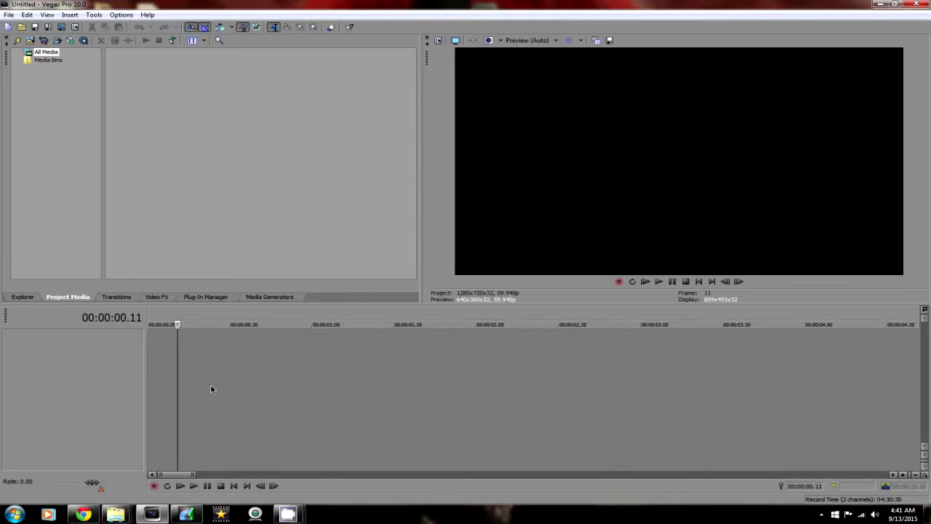
{"action": "left_click", "coordinate": [149, 355]}
{"action": "scroll", "coordinate": [204, 410], "scroll_direction": "down", "scroll_amount": 6}
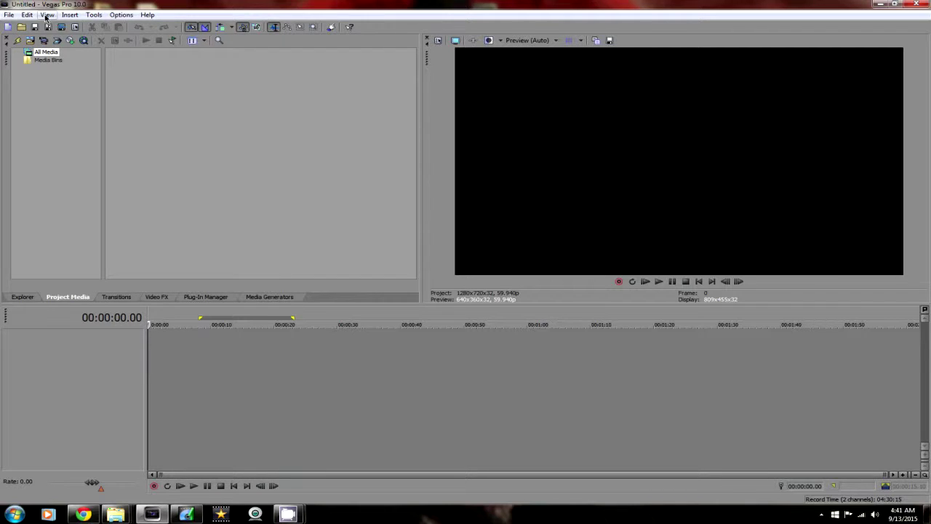
{"action": "left_click", "coordinate": [7, 15]}
{"action": "left_click", "coordinate": [7, 15]}
{"action": "left_click", "coordinate": [27, 14]}
{"action": "left_click", "coordinate": [201, 116]}
Set the project's video template to HDV 720-30p (1280x720, 29.970 fps) in the project properties and confirm
{"action": "left_click", "coordinate": [76, 28]}
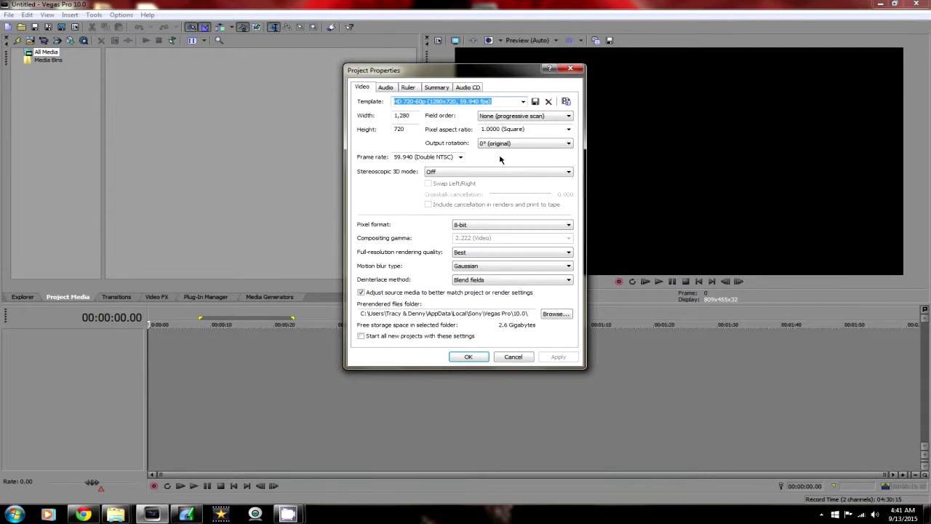
{"action": "left_click", "coordinate": [523, 101]}
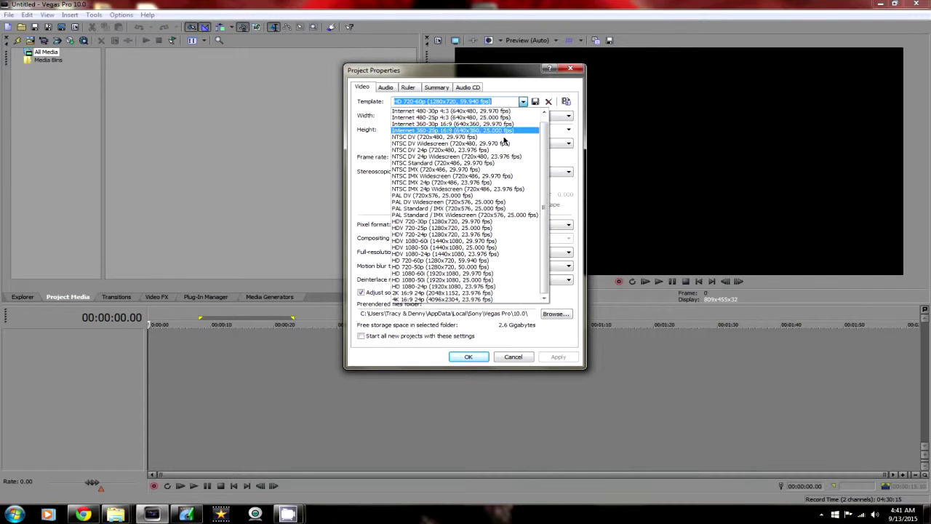
{"action": "left_click", "coordinate": [505, 128]}
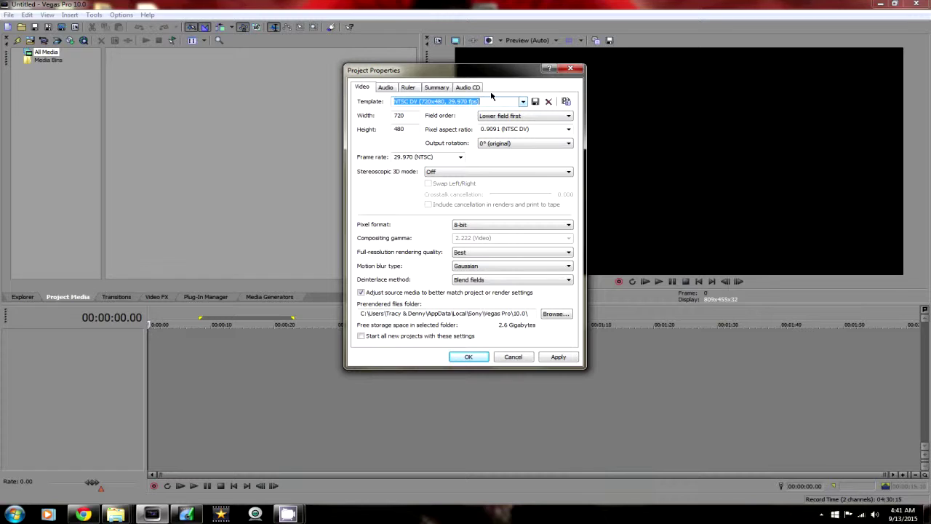
{"action": "left_click", "coordinate": [523, 102]}
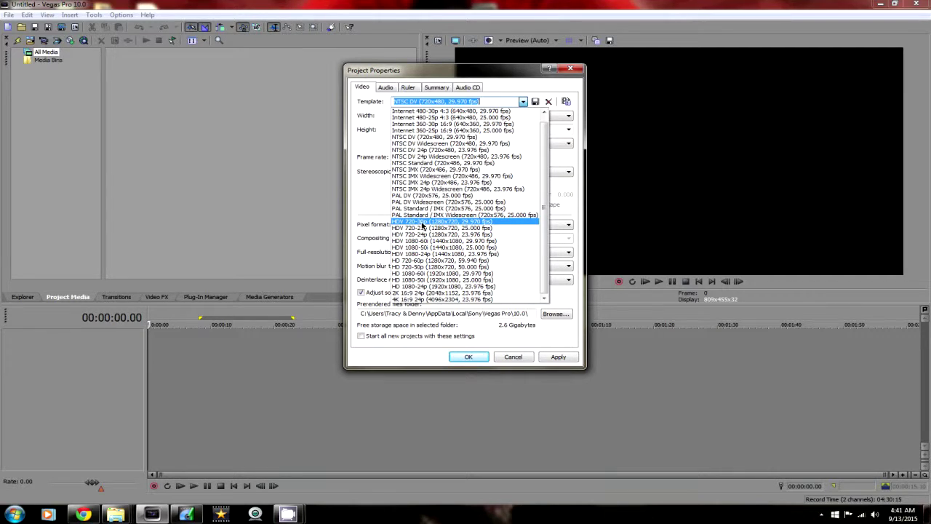
{"action": "left_click", "coordinate": [422, 225]}
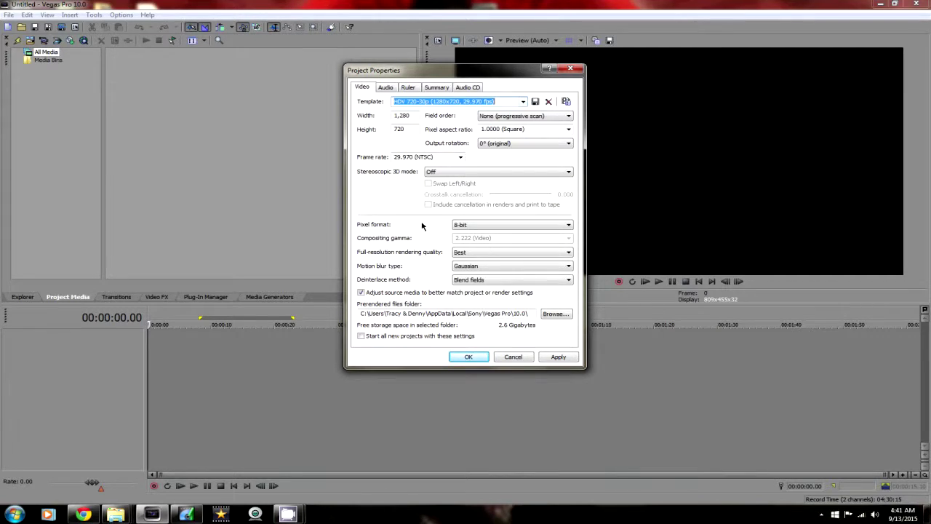
{"action": "double_click", "coordinate": [401, 117]}
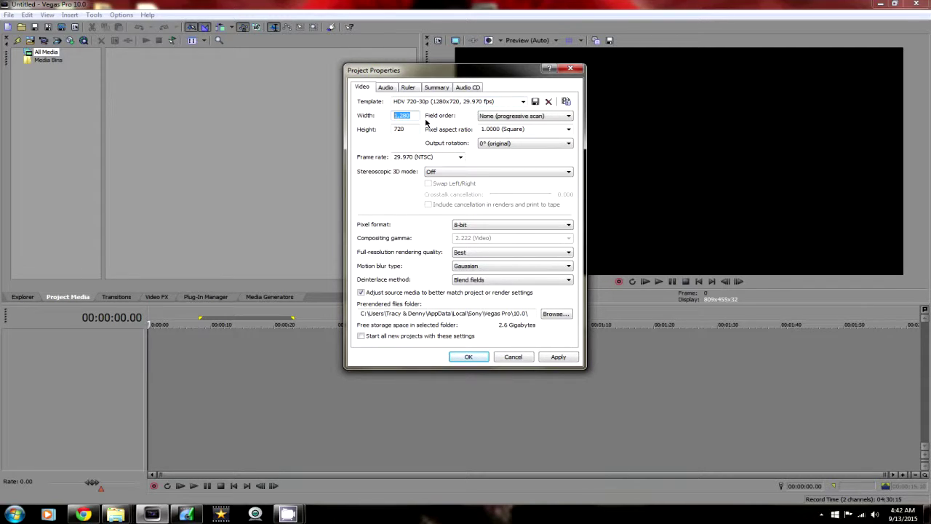
{"action": "key", "text": "Return"}
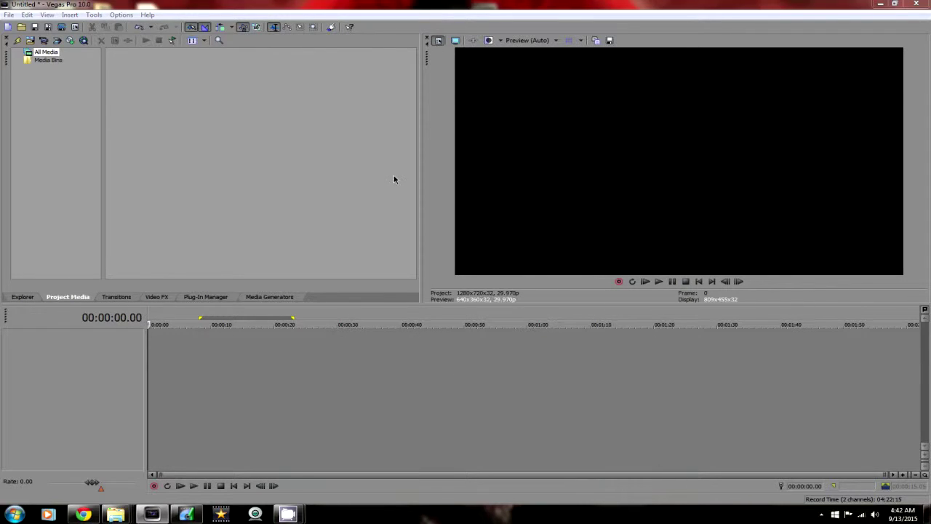
Reopen the project properties and set the frame rate to 59.94
{"action": "left_click", "coordinate": [438, 40]}
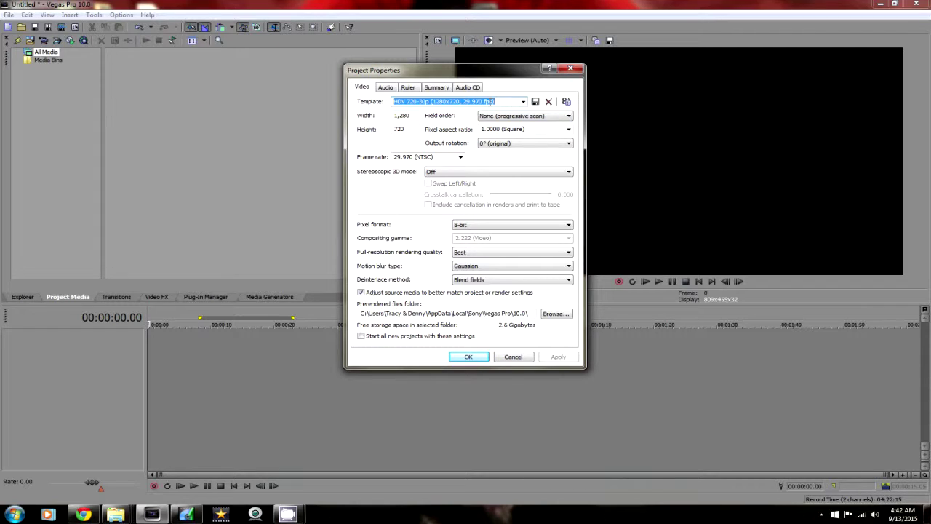
{"action": "left_click", "coordinate": [568, 130]}
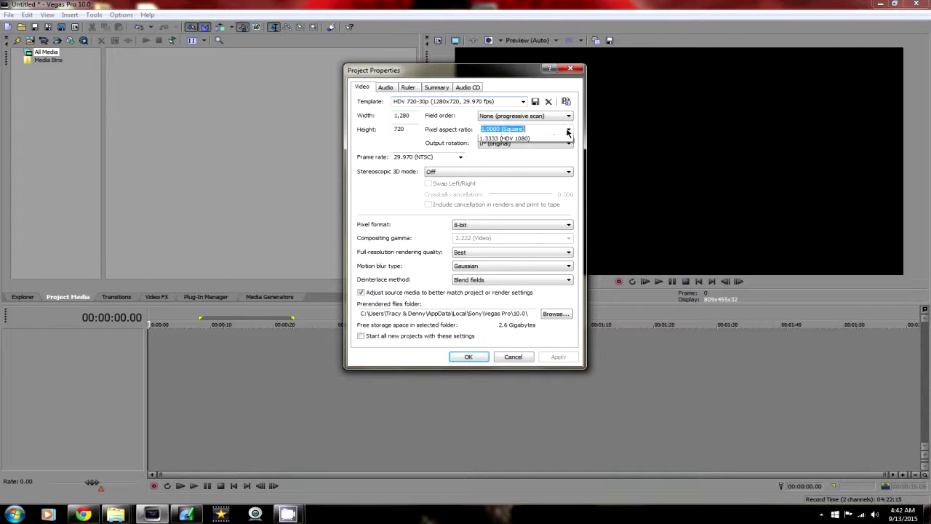
{"action": "left_click", "coordinate": [385, 190]}
{"action": "left_click", "coordinate": [460, 158]}
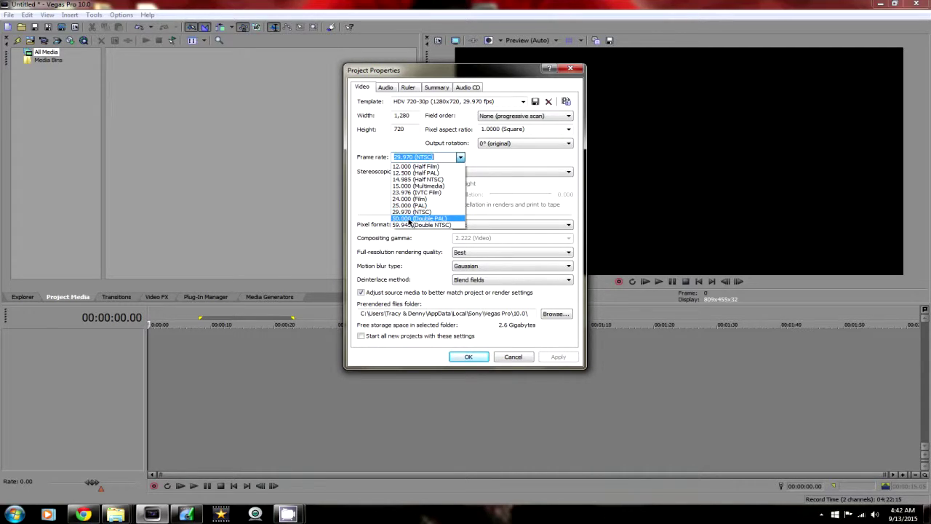
{"action": "left_click", "coordinate": [446, 158]}
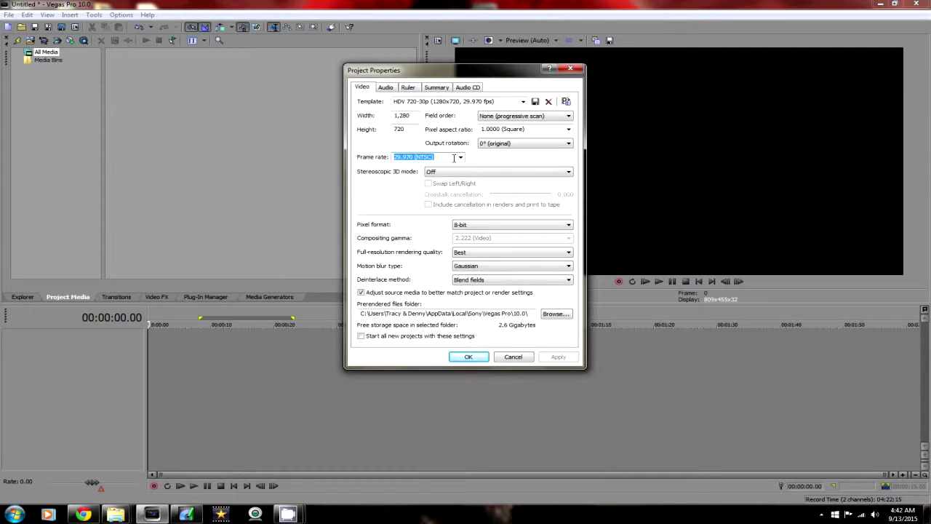
{"action": "type", "text": "59.94"}
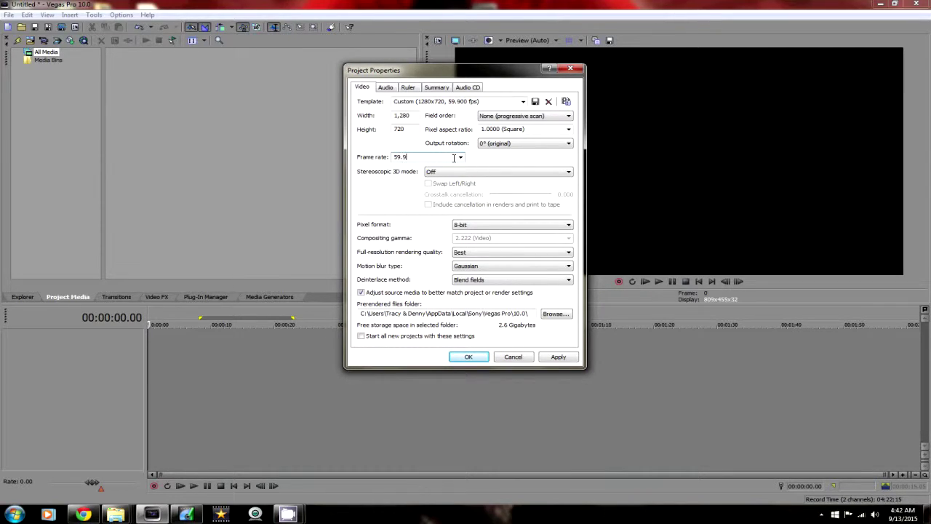
{"action": "key", "text": "Return"}
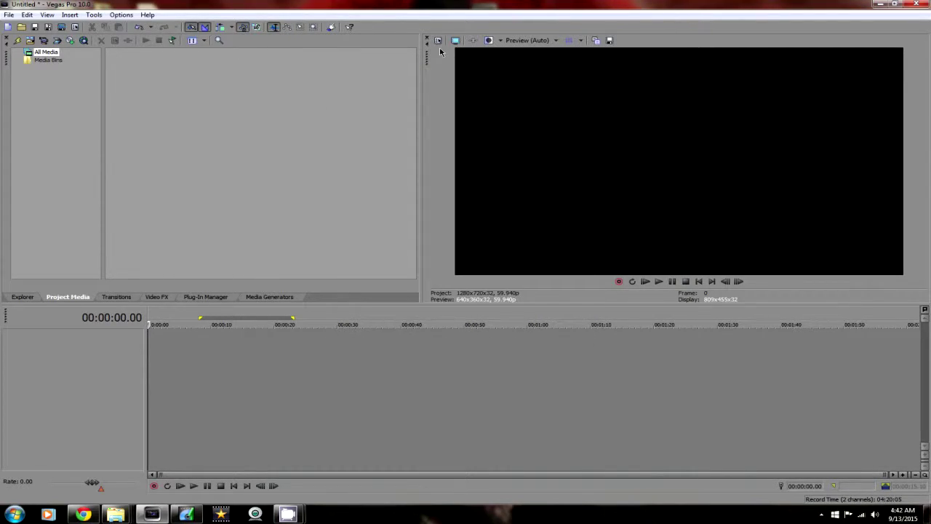
Choose Best as the full-resolution rendering quality in the project properties and review the motion blur types
{"action": "key", "text": "alt+Return"}
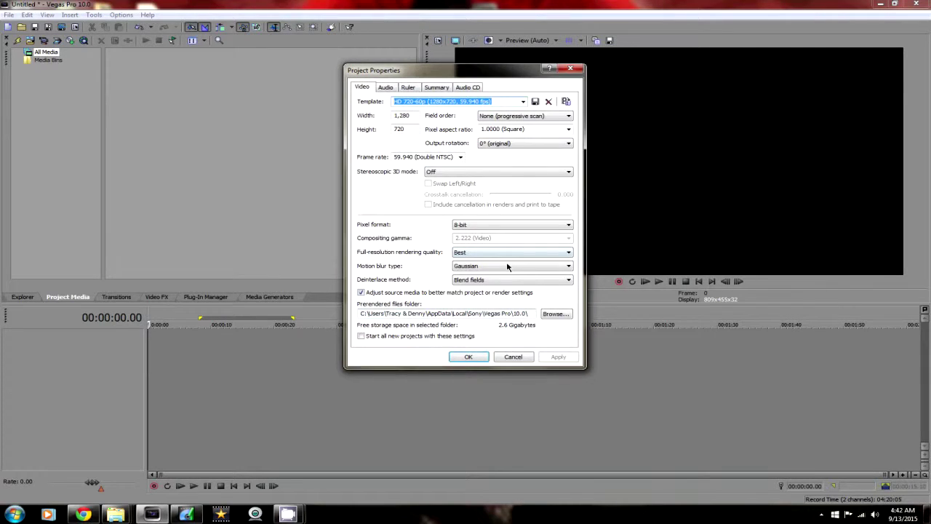
{"action": "left_click", "coordinate": [482, 253]}
{"action": "left_click", "coordinate": [477, 281]}
{"action": "left_click", "coordinate": [480, 266]}
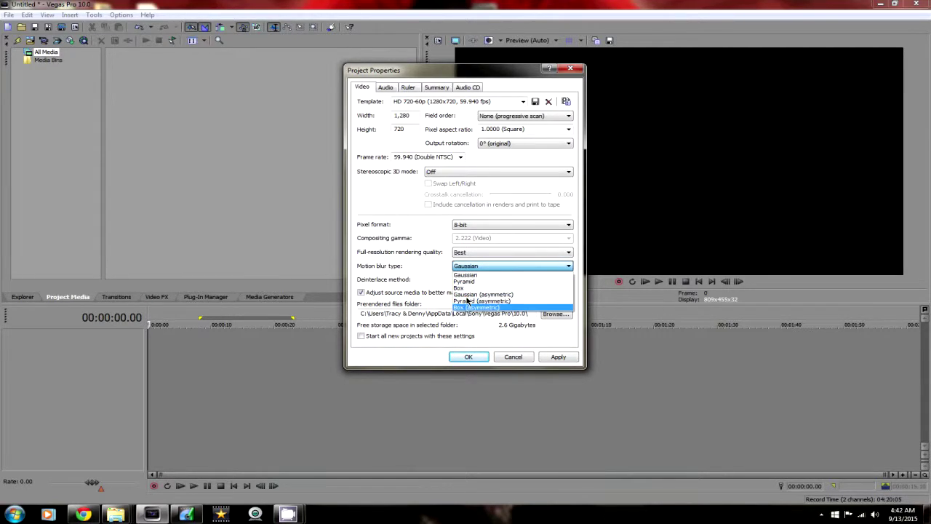
{"action": "left_click", "coordinate": [424, 264]}
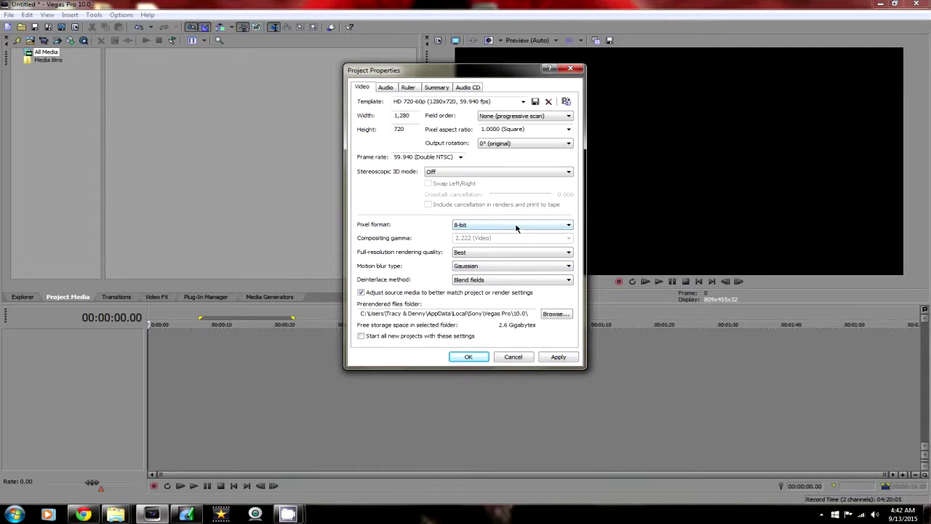
Review the available audio sample rates, then apply the project properties and close them
{"action": "left_click", "coordinate": [385, 87]}
{"action": "left_click", "coordinate": [568, 129]}
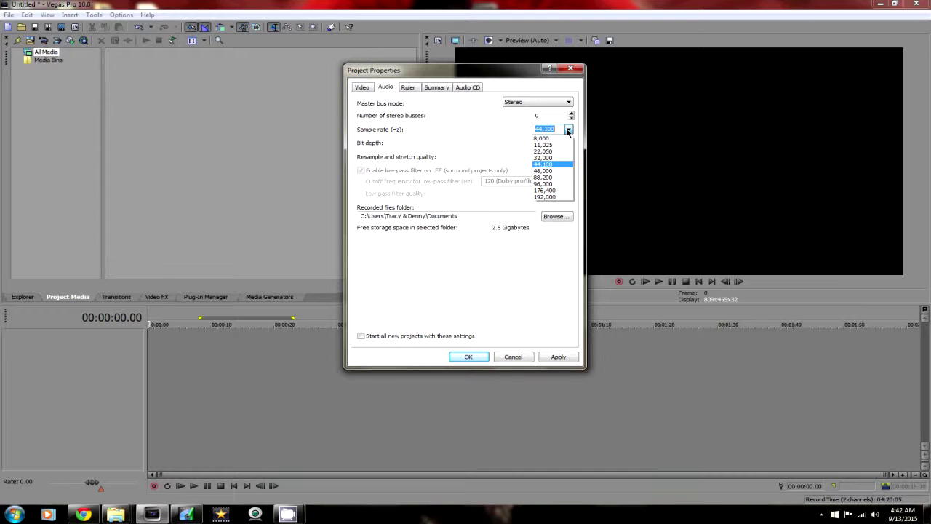
{"action": "left_click", "coordinate": [568, 129]}
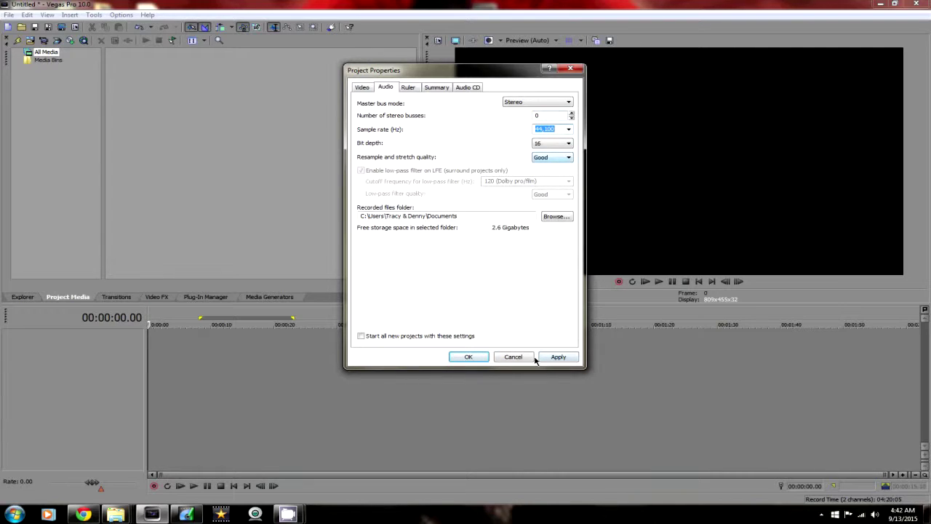
{"action": "left_click", "coordinate": [363, 87]}
{"action": "left_click", "coordinate": [557, 355]}
{"action": "left_click", "coordinate": [473, 357]}
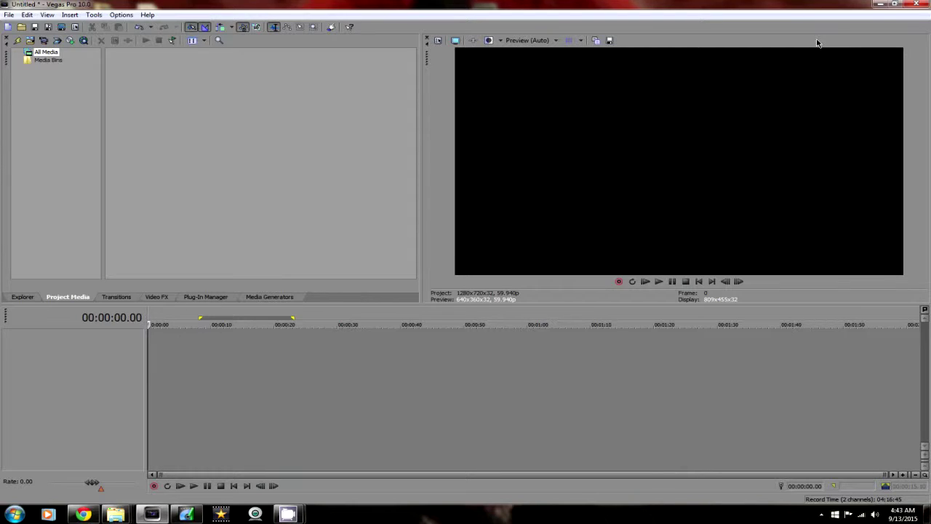
Import the song "Starset - Down With the Fallen (audio)" from the Music\Rock folder on Removable Disk (E:)
{"action": "left_click", "coordinate": [29, 40]}
{"action": "left_click", "coordinate": [409, 131]}
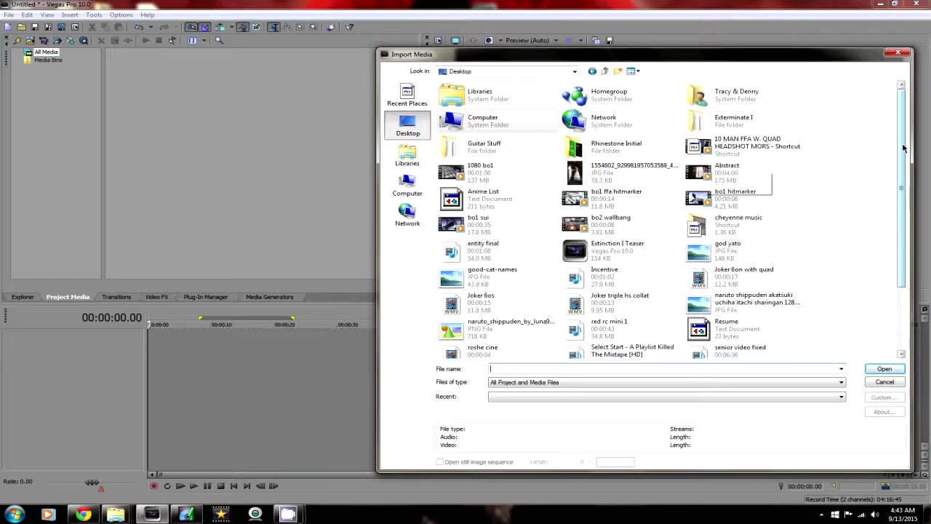
{"action": "left_click", "coordinate": [409, 187]}
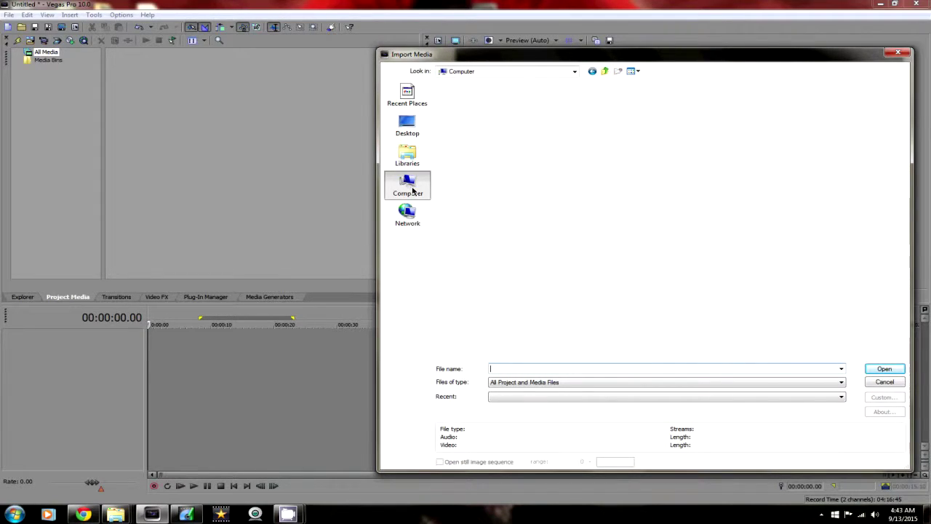
{"action": "double_click", "coordinate": [480, 107]}
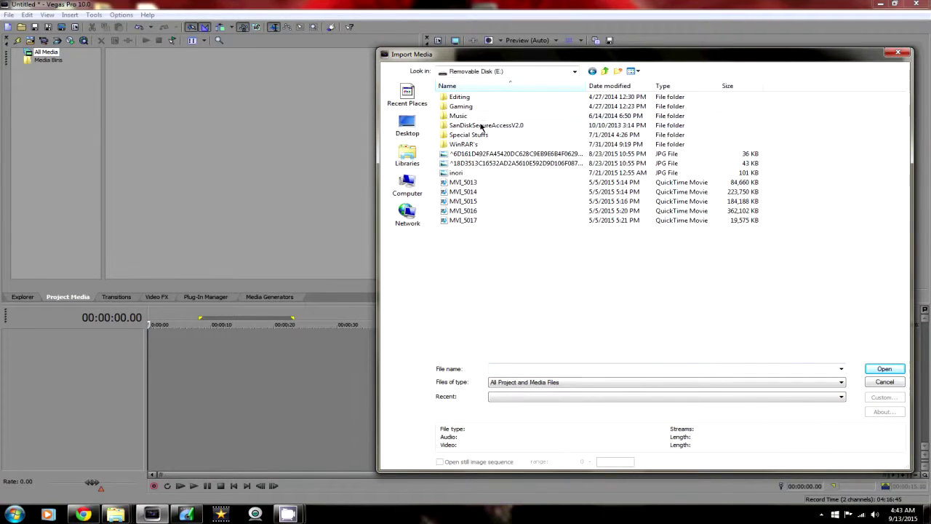
{"action": "double_click", "coordinate": [466, 116]}
{"action": "double_click", "coordinate": [478, 137]}
{"action": "left_click", "coordinate": [611, 165]}
{"action": "scroll", "coordinate": [553, 219], "scroll_direction": "down", "scroll_amount": 12}
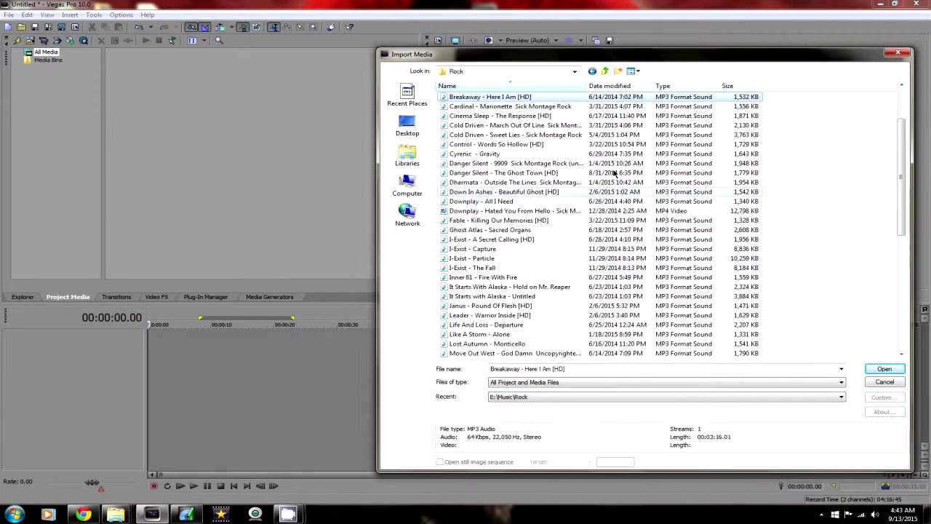
{"action": "double_click", "coordinate": [480, 260]}
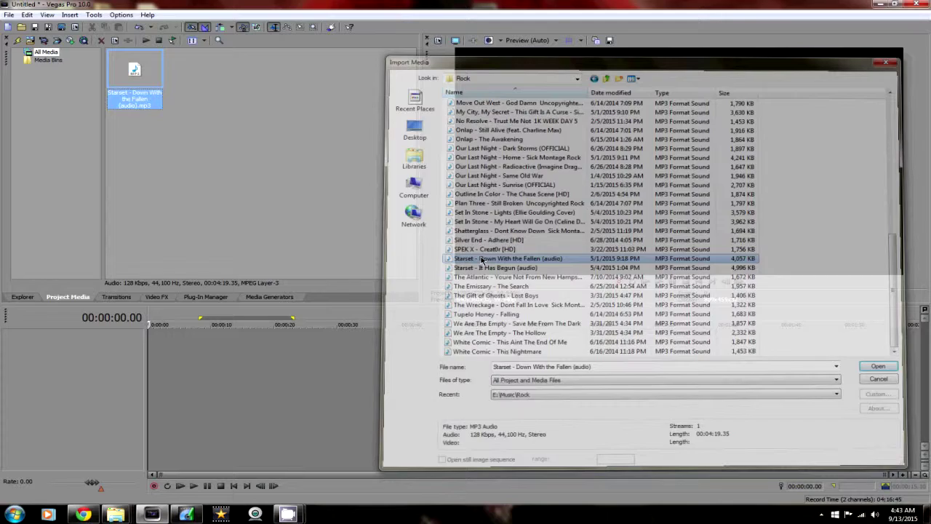
Place the imported Starset song at the start of the timeline on a new audio track
{"action": "left_click_drag", "start_coordinate": [144, 399], "coordinate": [148, 400]}
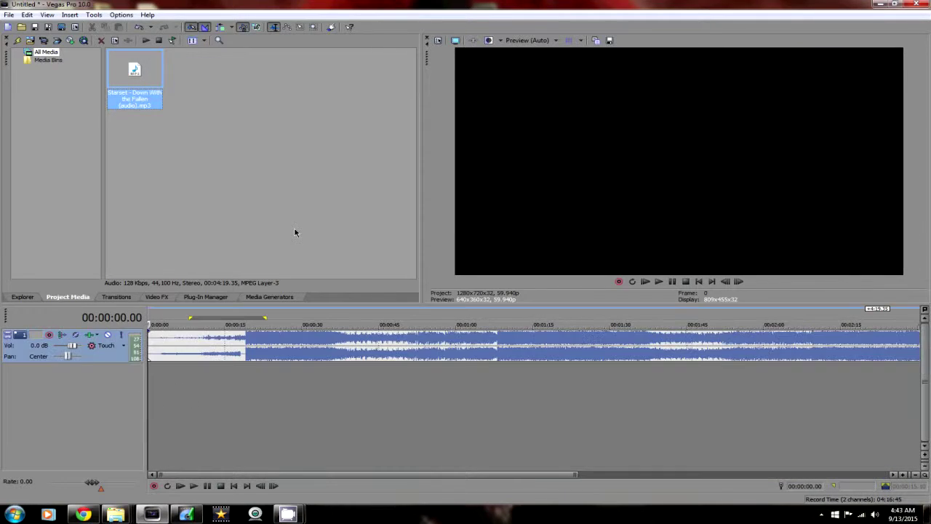
{"action": "scroll", "coordinate": [225, 339], "scroll_direction": "down", "scroll_amount": 3}
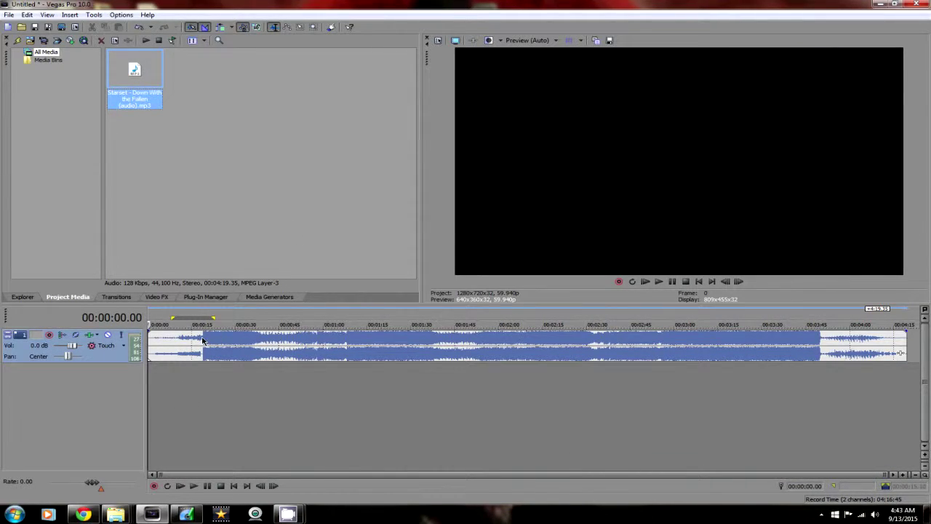
{"action": "left_click", "coordinate": [202, 340]}
Add a second copy of the song on a new track below and split the first track's song at 00:00:21.18
{"action": "left_click_drag", "start_coordinate": [135, 72], "coordinate": [225, 386]}
{"action": "left_click", "coordinate": [224, 382]}
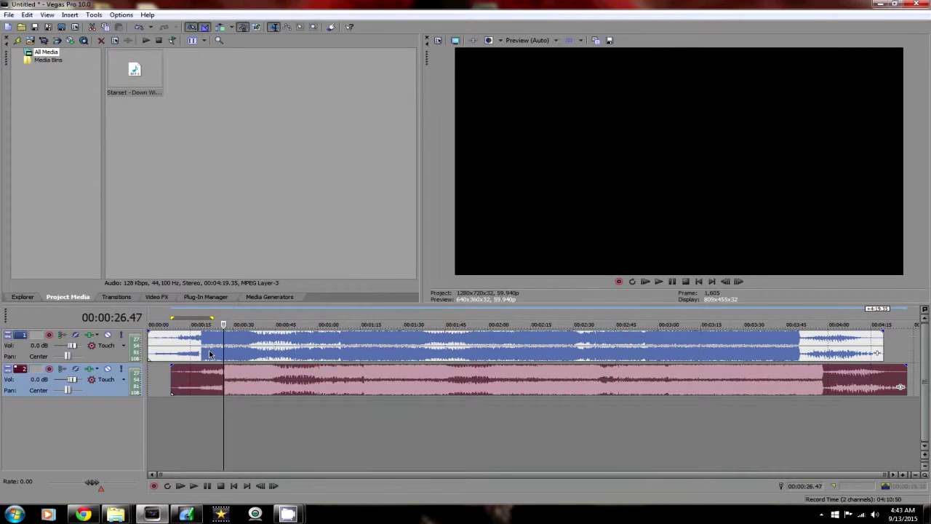
{"action": "left_click", "coordinate": [208, 345]}
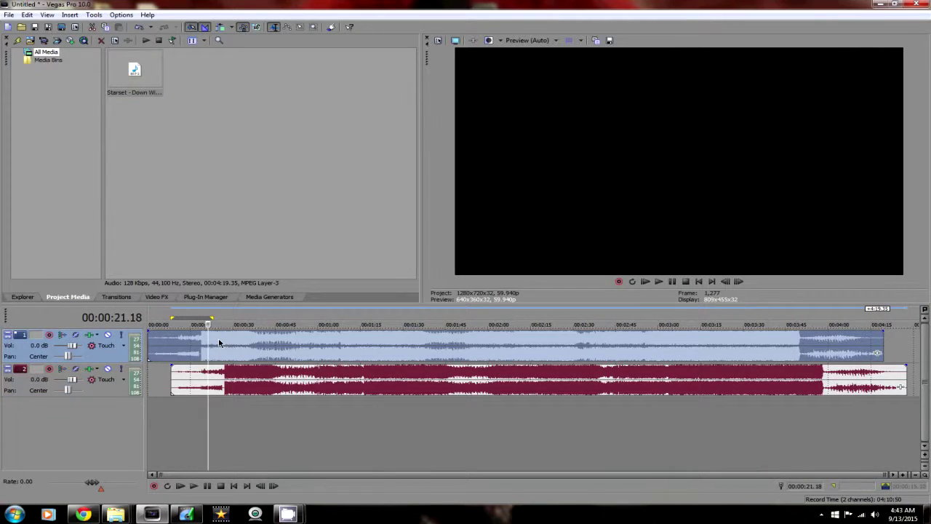
{"action": "left_click", "coordinate": [216, 349]}
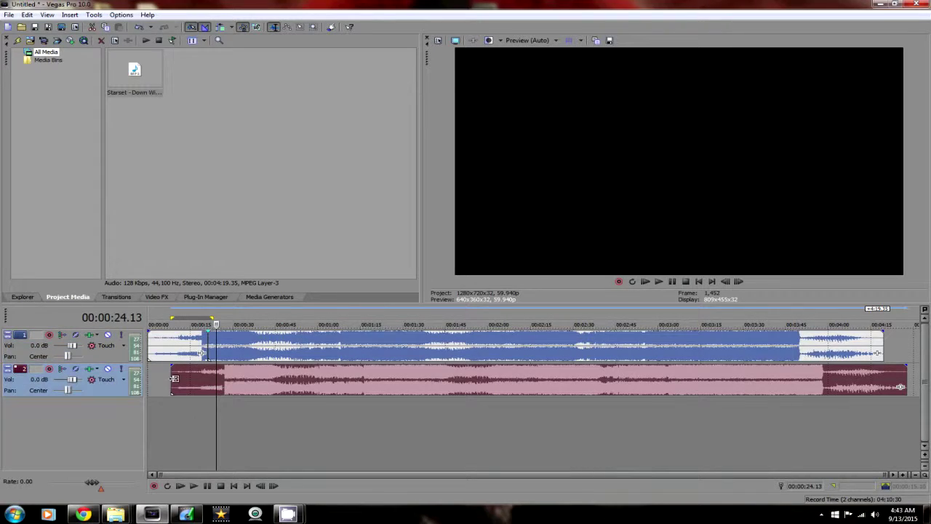
Delete both audio tracks from the timeline
{"action": "left_click", "coordinate": [116, 392]}
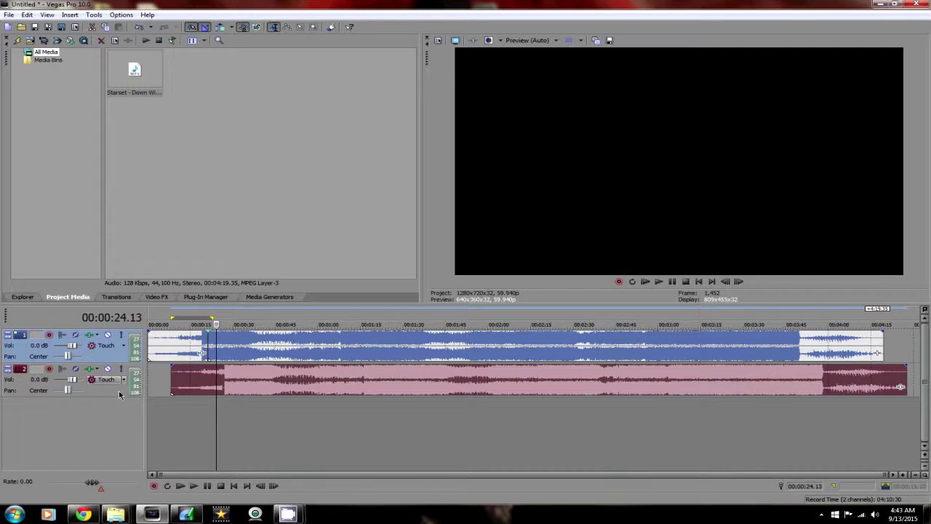
{"action": "key", "text": "Delete"}
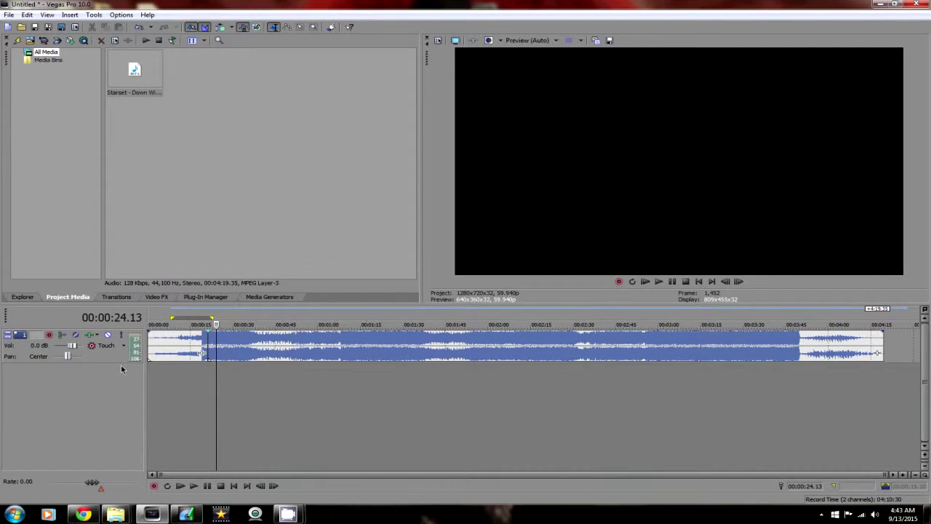
{"action": "left_click", "coordinate": [121, 361]}
{"action": "key", "text": "Delete"}
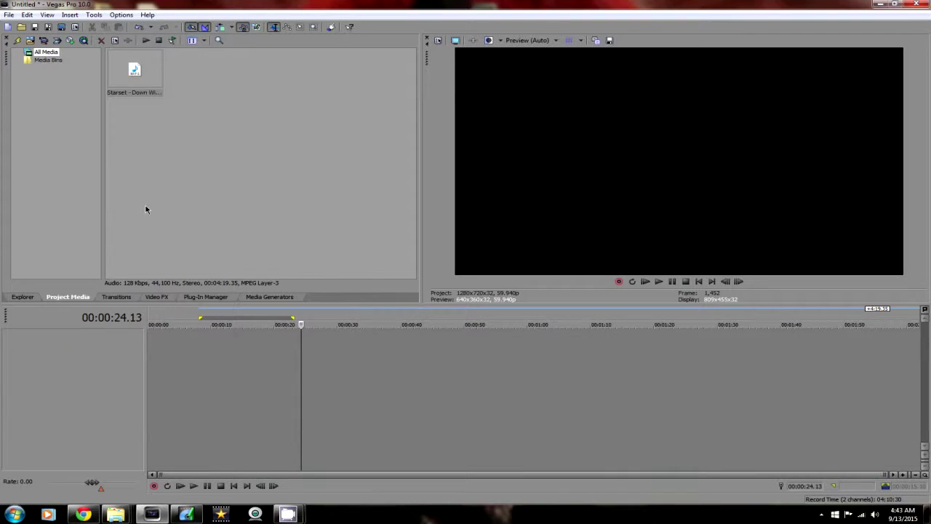
Place the Starset song at the start of the timeline on a new audio track and split it at 00:00:09.52
{"action": "left_click_drag", "start_coordinate": [122, 59], "coordinate": [151, 343]}
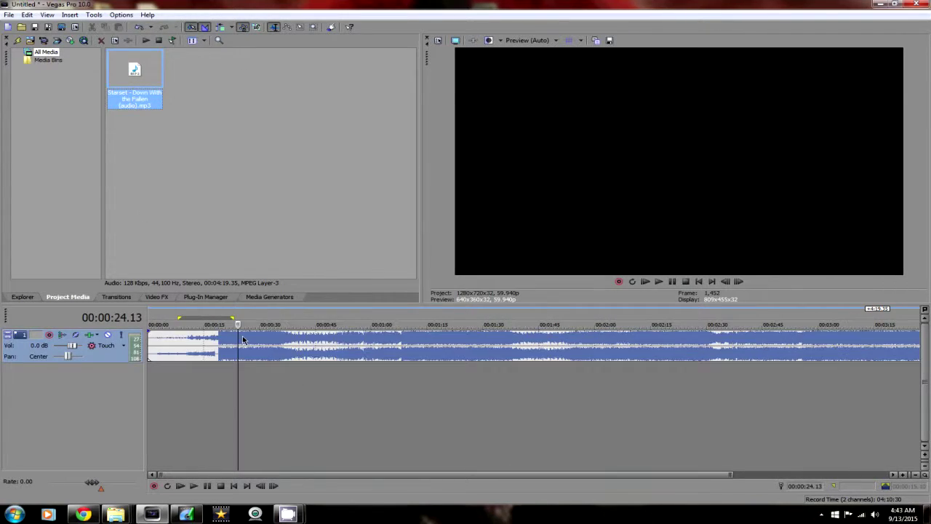
{"action": "scroll", "coordinate": [157, 349], "scroll_direction": "down", "scroll_amount": 3}
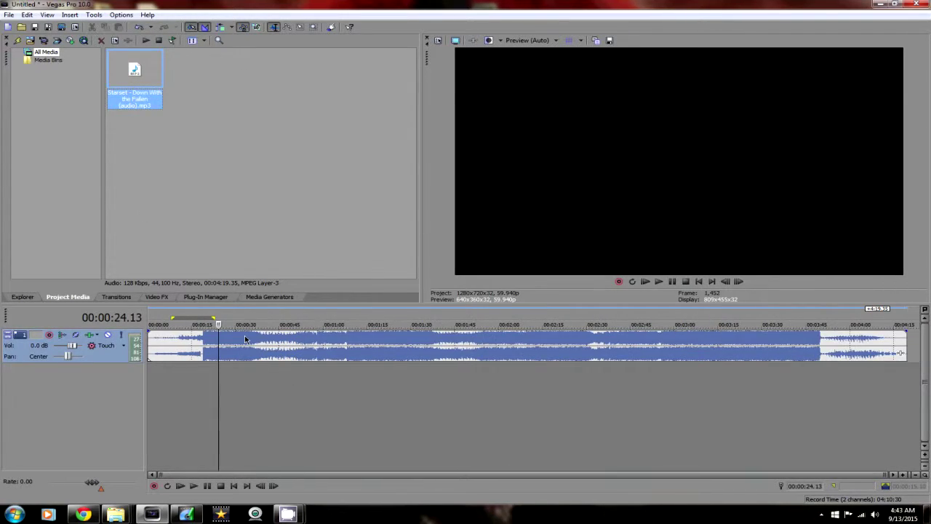
{"action": "left_click", "coordinate": [186, 348]}
{"action": "scroll", "coordinate": [189, 347], "scroll_direction": "up", "scroll_amount": 5}
{"action": "scroll", "coordinate": [494, 350], "scroll_direction": "down", "scroll_amount": 4}
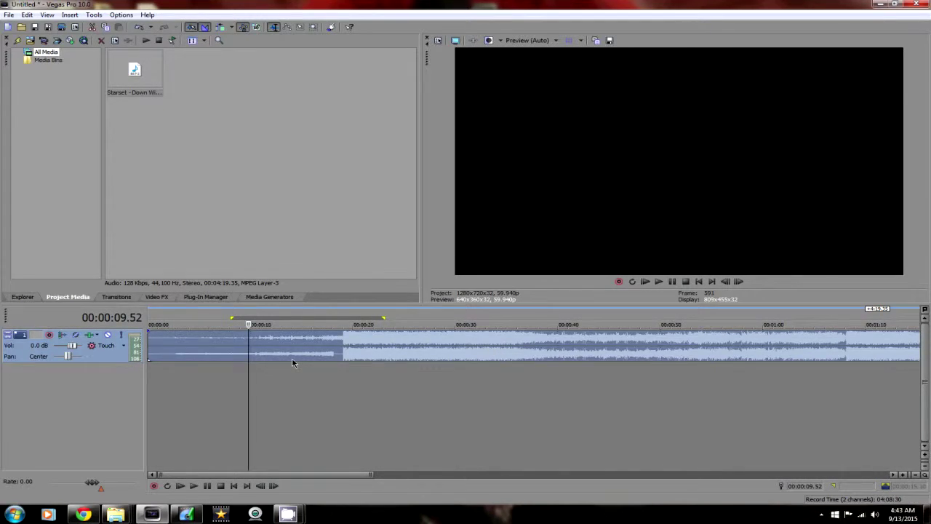
{"action": "key", "text": "s"}
Insert an unnamed marker at 00:00:11.31 and delete it again
{"action": "left_click", "coordinate": [266, 346]}
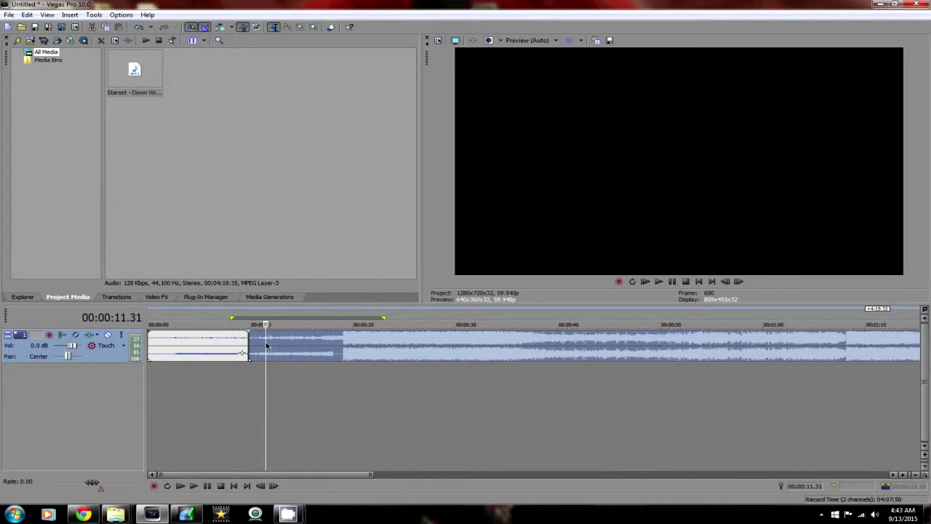
{"action": "key", "text": "m"}
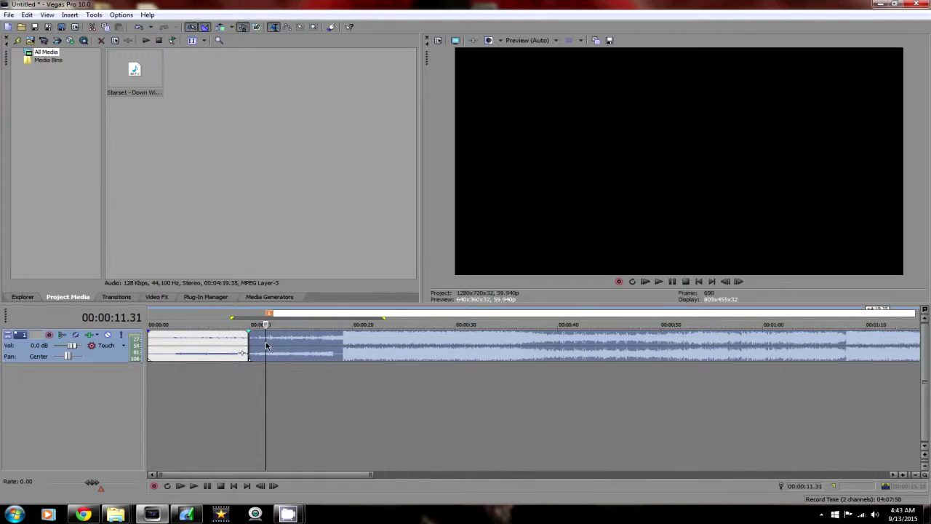
{"action": "left_click", "coordinate": [293, 377]}
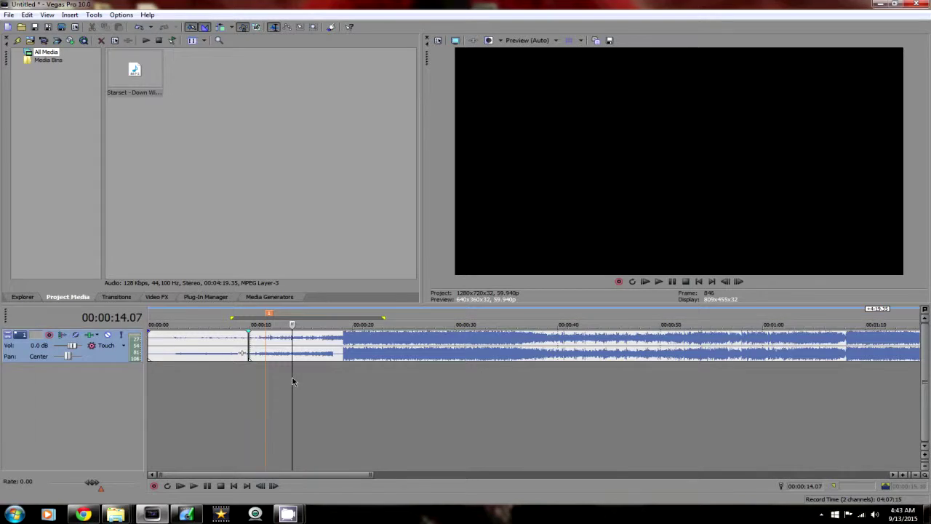
{"action": "right_click", "coordinate": [270, 318]}
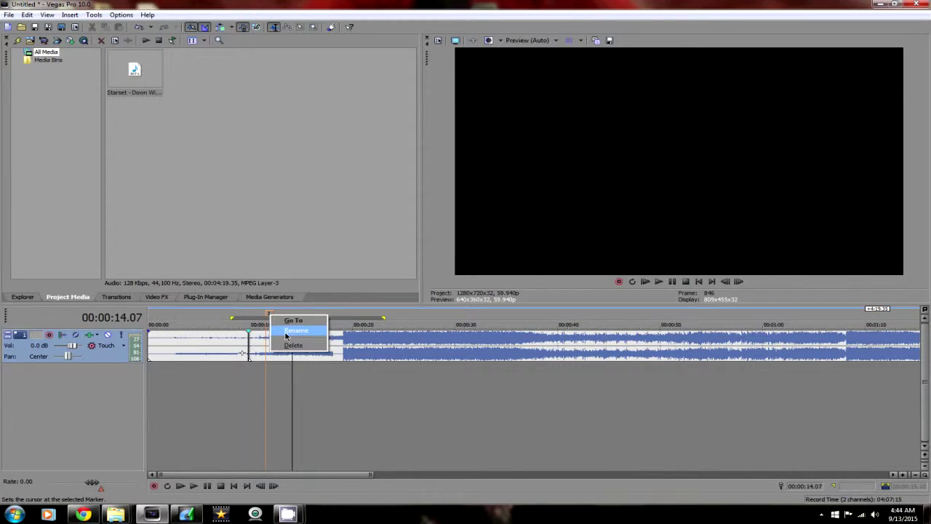
{"action": "left_click", "coordinate": [292, 345]}
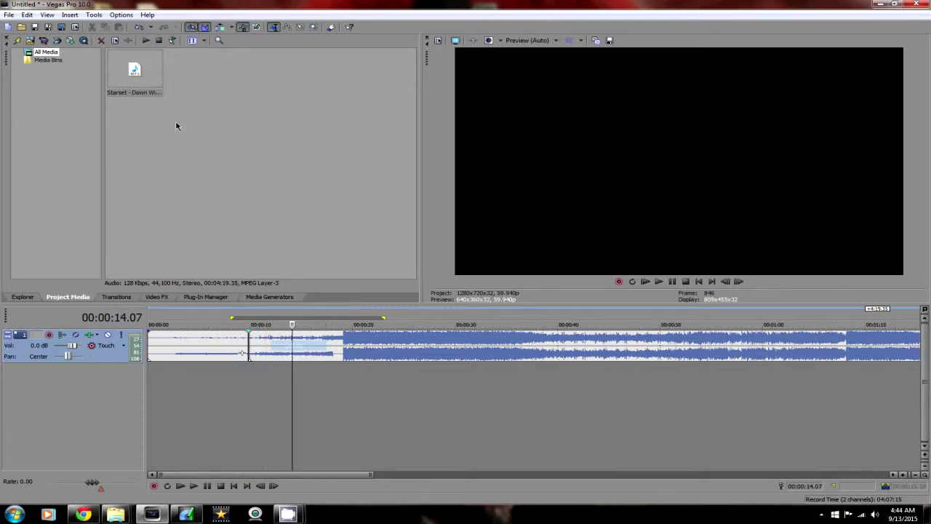
Delete the song part before the split and extend the remaining part's start back to the beginning of the timeline
{"action": "left_click", "coordinate": [208, 345]}
{"action": "key", "text": "Delete"}
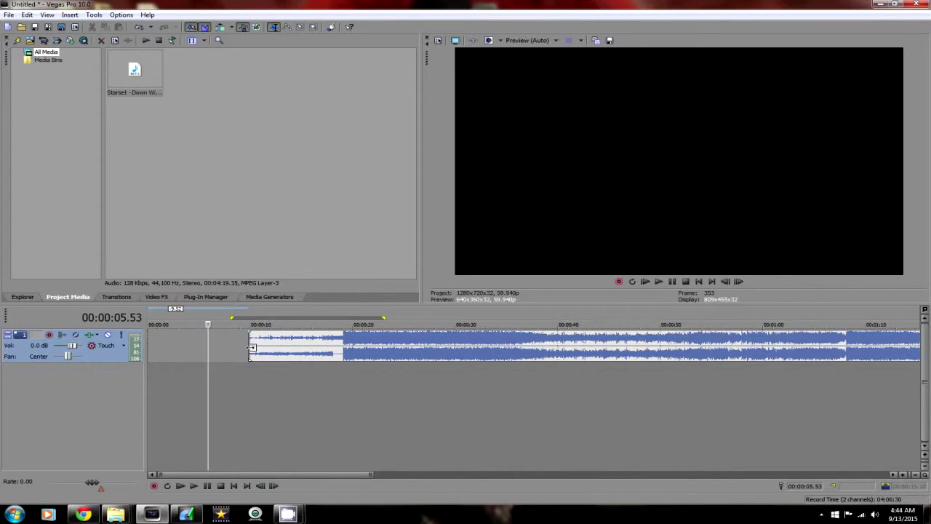
{"action": "left_click_drag", "start_coordinate": [250, 348], "coordinate": [130, 356]}
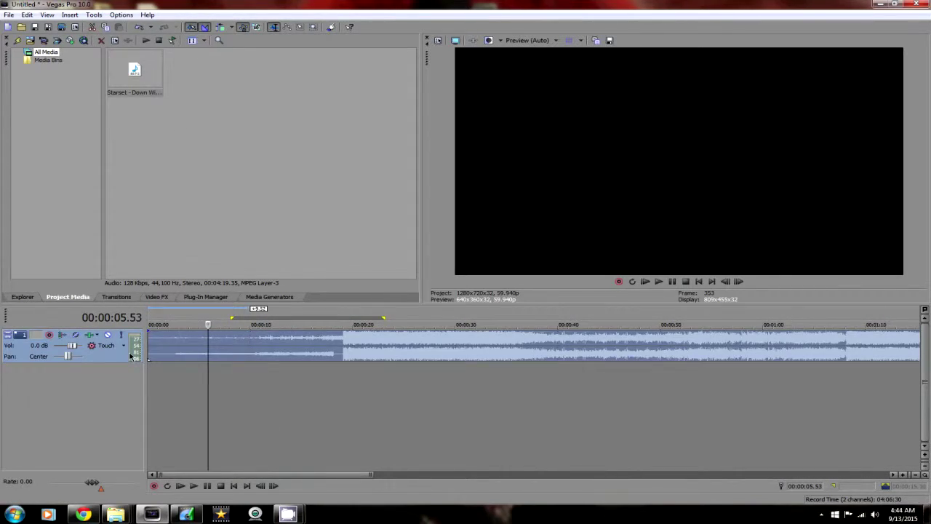
Split the song at 00:00:13.25 and move the second part about 8 seconds later
{"action": "left_click", "coordinate": [289, 343]}
{"action": "left_click_drag", "start_coordinate": [335, 341], "coordinate": [405, 343]}
{"action": "left_click_drag", "start_coordinate": [316, 352], "coordinate": [278, 354]}
{"action": "key", "text": "s"}
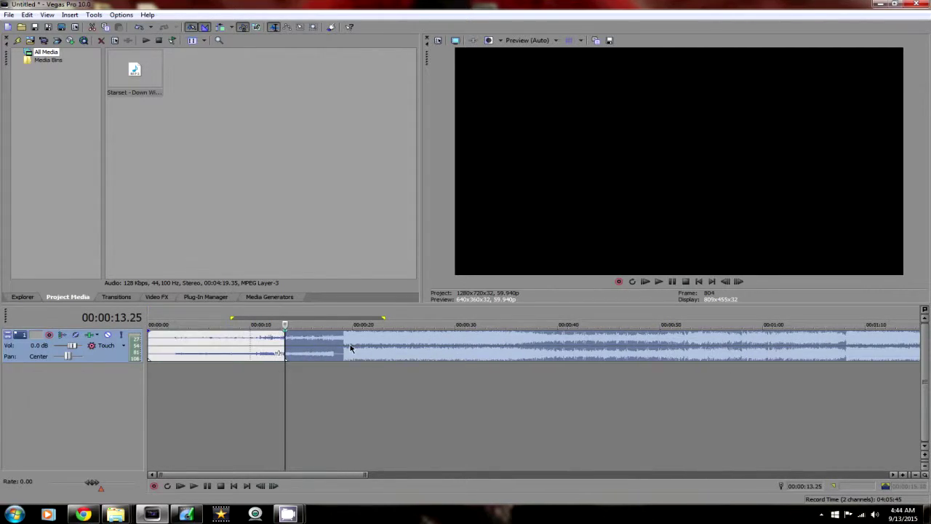
{"action": "left_click_drag", "start_coordinate": [393, 346], "coordinate": [474, 347]}
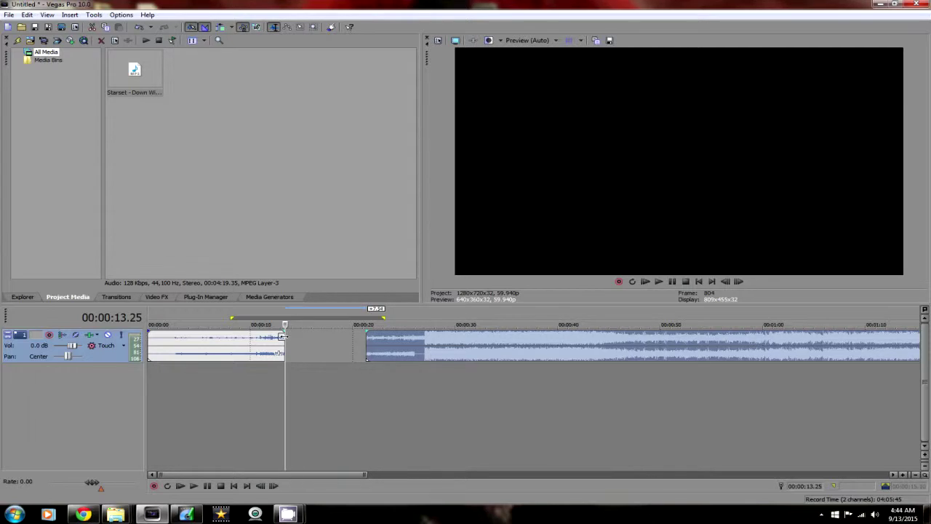
Trim the first song part's end back to about 3 seconds, then extend it again to 00:00:13.25
{"action": "left_click_drag", "start_coordinate": [282, 337], "coordinate": [179, 344]}
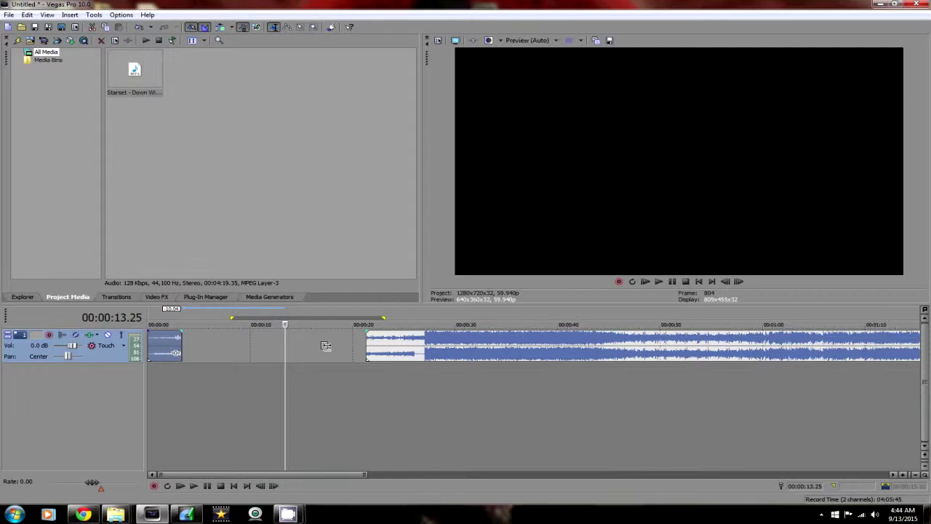
{"action": "left_click_drag", "start_coordinate": [352, 343], "coordinate": [285, 344]}
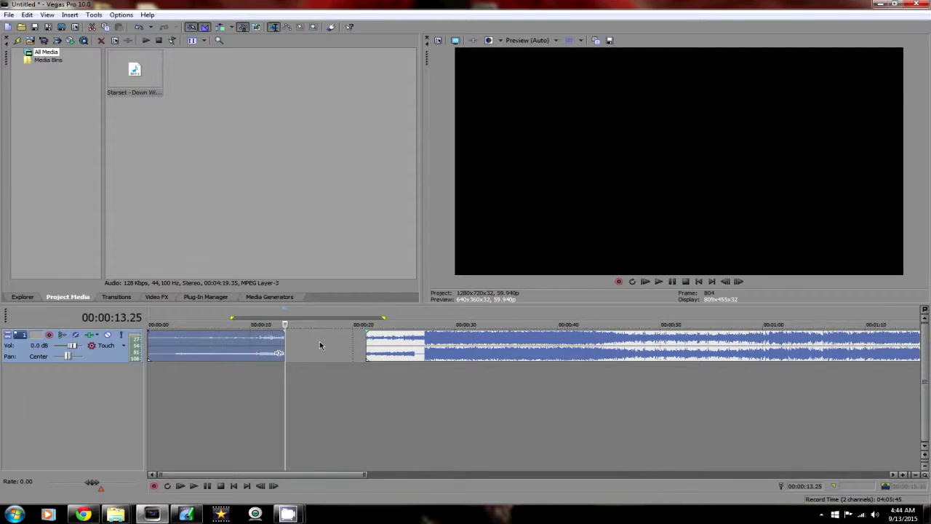
Delete the first song part and stretch the second part's start back to the beginning of the timeline
{"action": "key", "text": "Delete"}
{"action": "left_click_drag", "start_coordinate": [369, 347], "coordinate": [142, 345]}
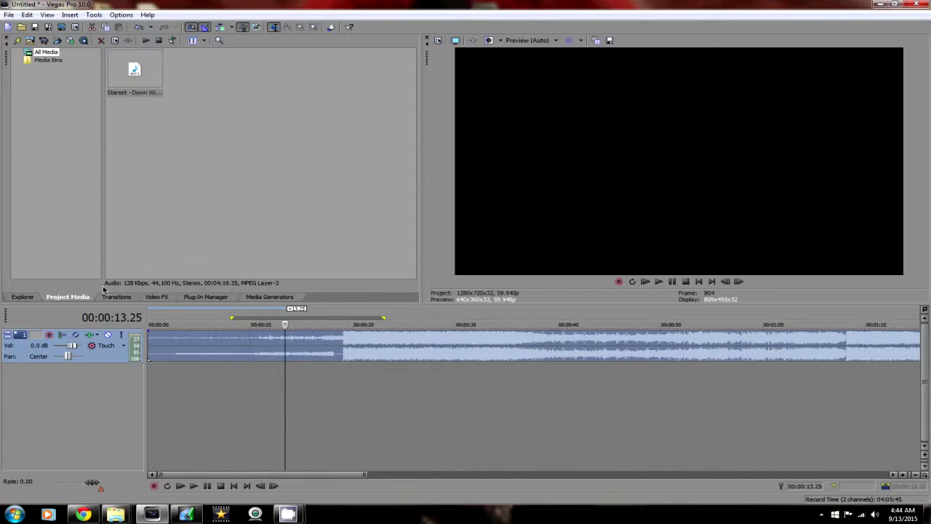
Import "5 man inter multi", "Barret nosc +25 wallbang" and "m40 +20 and 5on with triple" from E:\Gaming\Yatoh\Xbox\Clips\Opulentum
{"action": "left_click", "coordinate": [30, 41]}
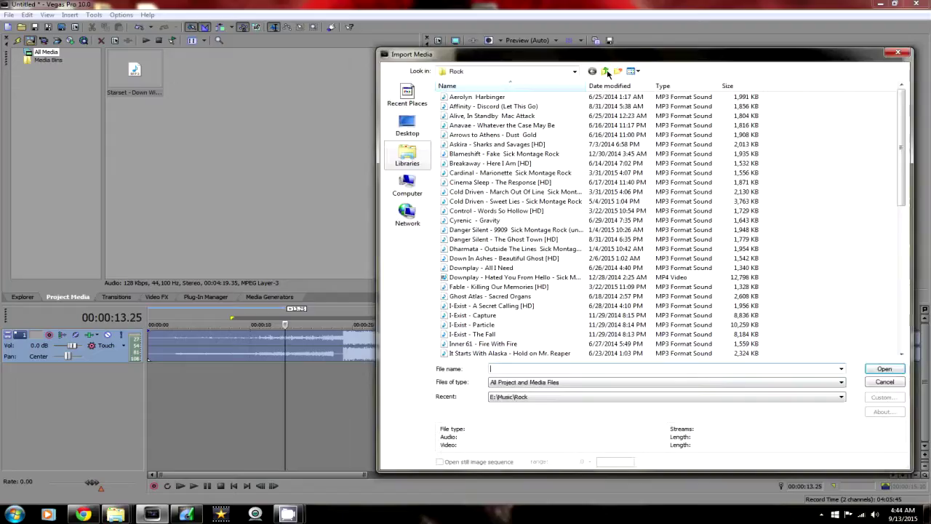
{"action": "left_click", "coordinate": [606, 74]}
{"action": "left_click", "coordinate": [606, 73]}
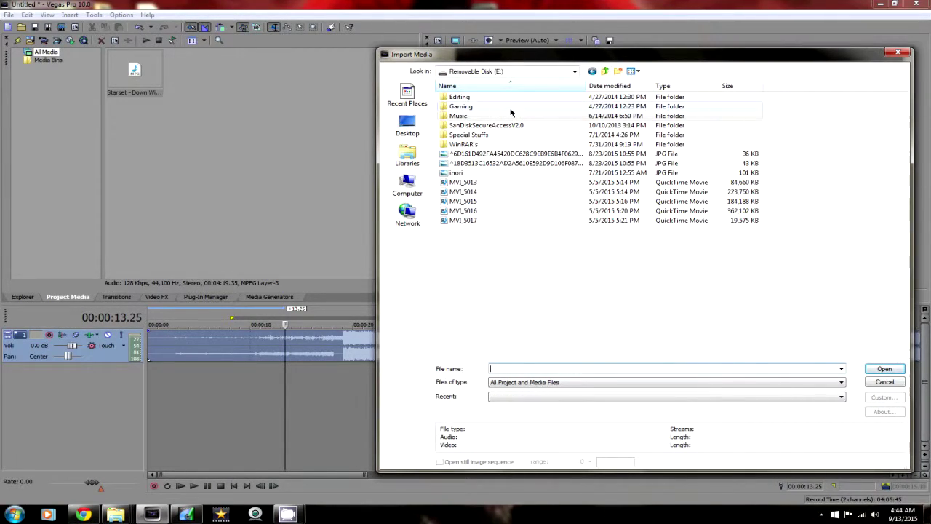
{"action": "double_click", "coordinate": [509, 107]}
{"action": "double_click", "coordinate": [472, 164]}
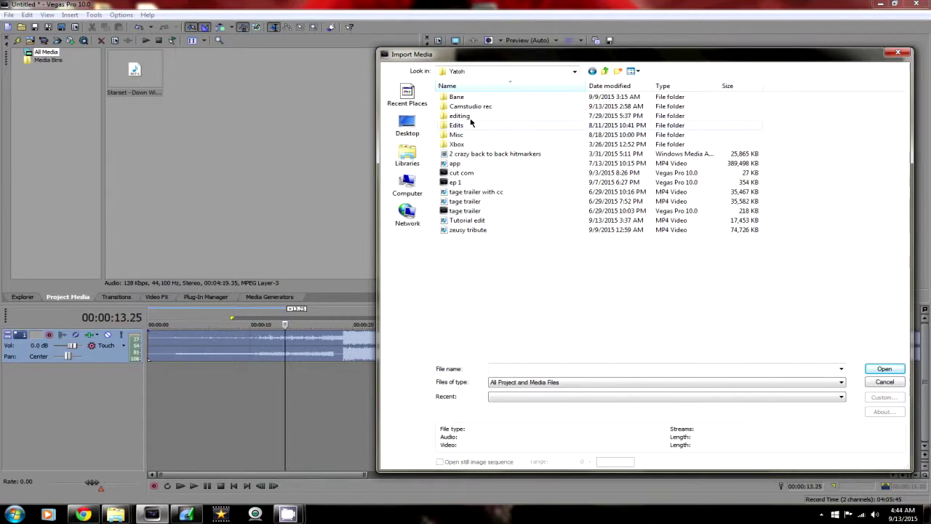
{"action": "double_click", "coordinate": [463, 144]}
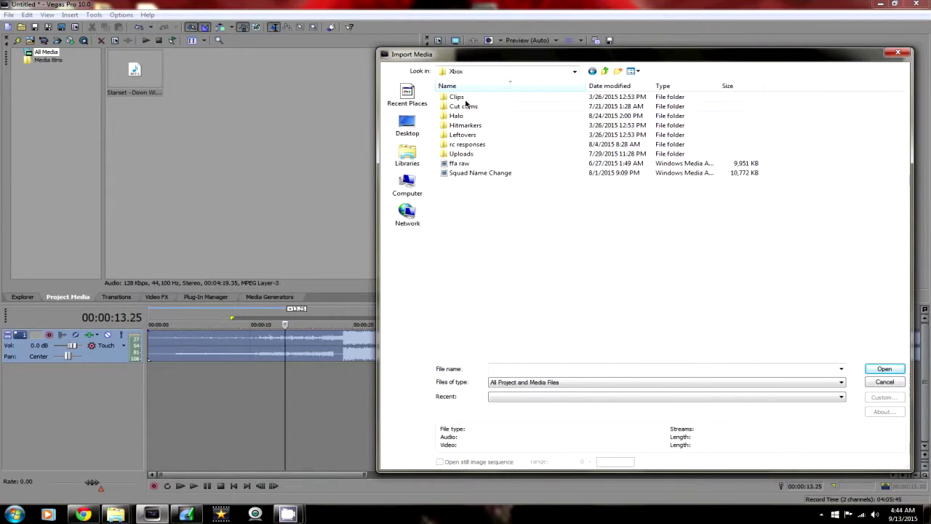
{"action": "double_click", "coordinate": [466, 102]}
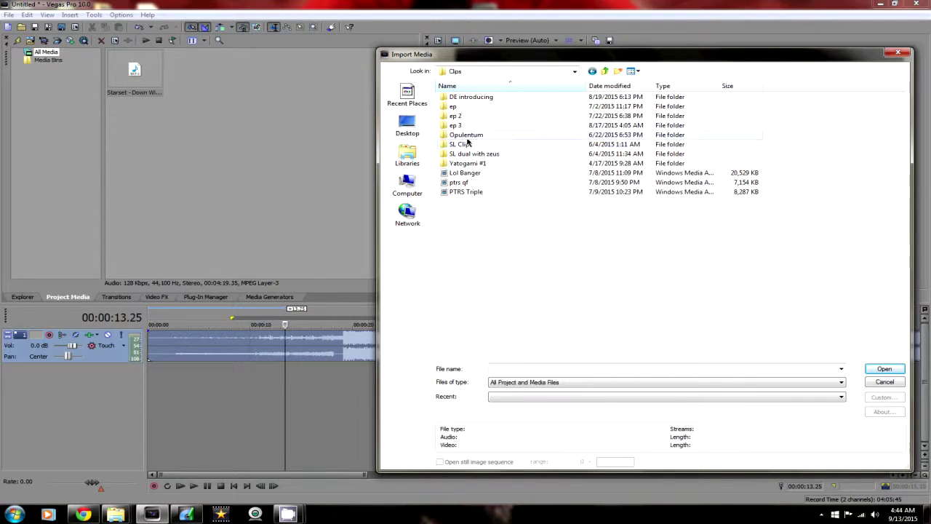
{"action": "double_click", "coordinate": [470, 142]}
{"action": "left_click", "coordinate": [492, 116]}
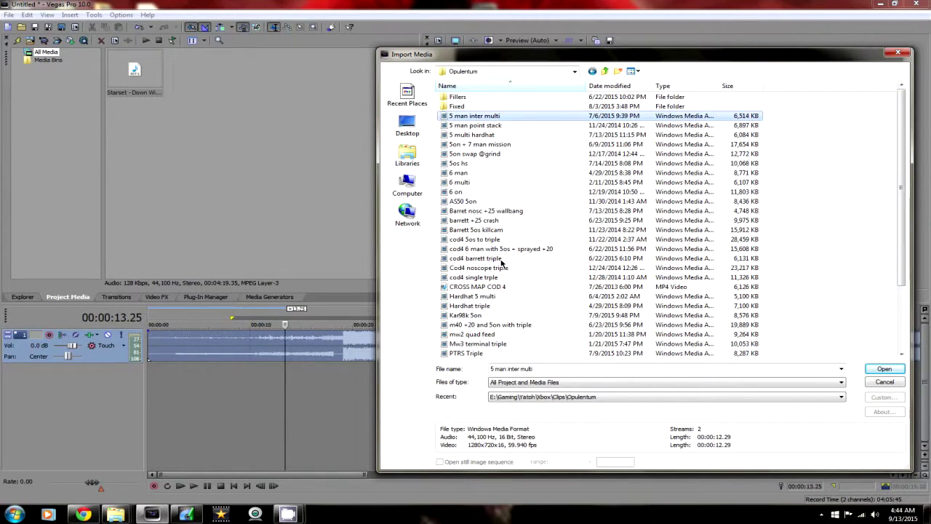
{"action": "left_click", "coordinate": [483, 211], "text": "ctrl"}
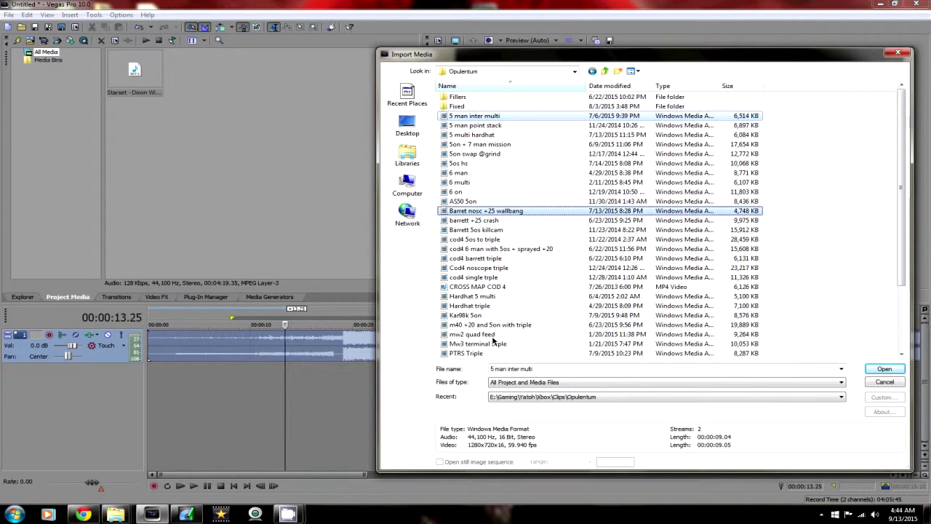
{"action": "left_click", "coordinate": [493, 325], "text": "ctrl"}
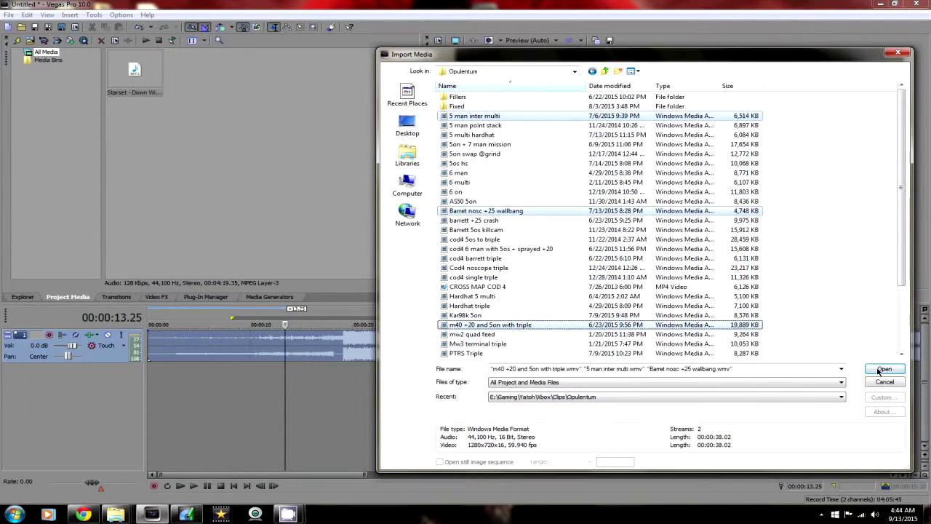
{"action": "left_click", "coordinate": [885, 369]}
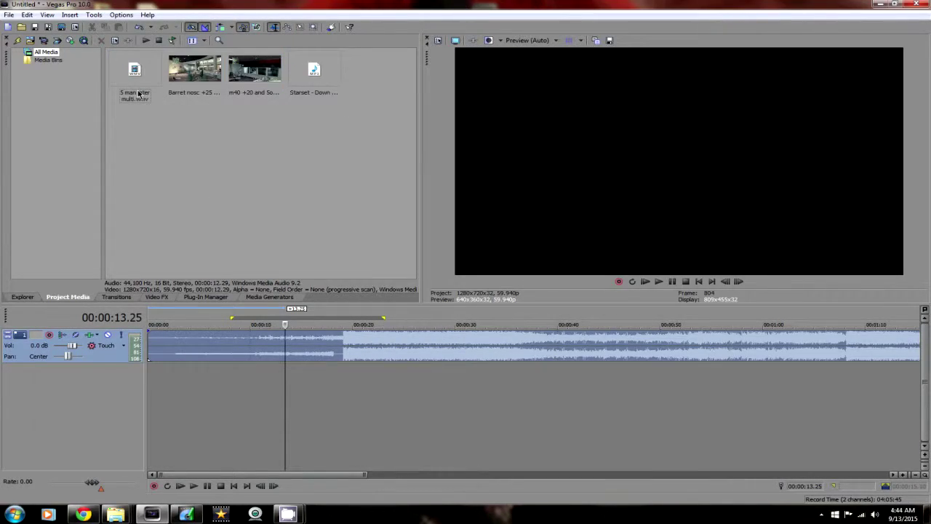
Place the "5 man inter multi" clip on new tracks below the song at about 00:00:13 and add a marker named "shot" at 00:00:19.10
{"action": "left_click_drag", "start_coordinate": [136, 80], "coordinate": [329, 390]}
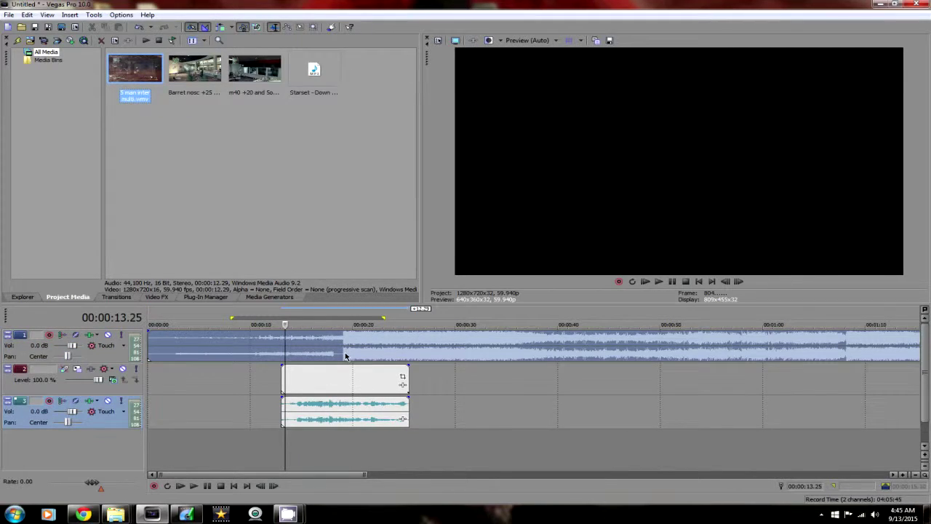
{"action": "left_click", "coordinate": [345, 355]}
{"action": "scroll", "coordinate": [346, 355], "scroll_direction": "up", "scroll_amount": 5}
{"action": "scroll", "coordinate": [534, 357], "scroll_direction": "up", "scroll_amount": 4}
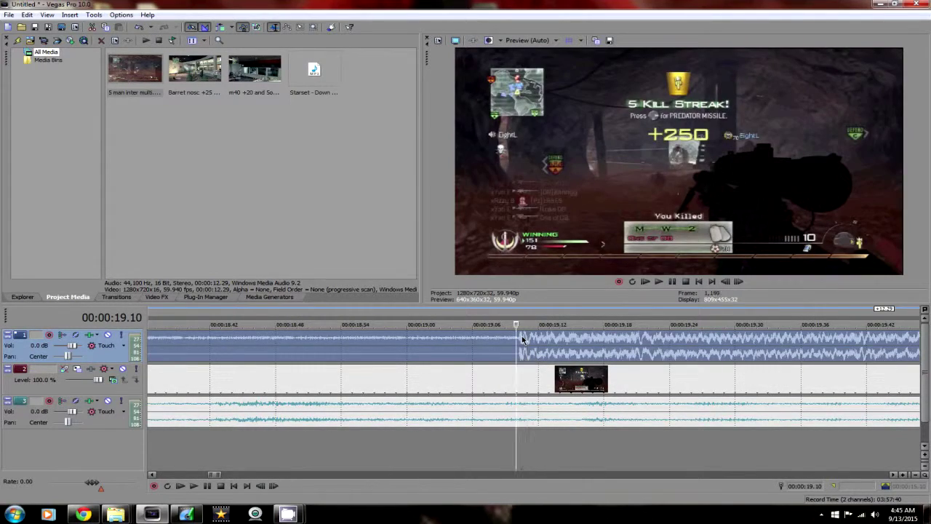
{"action": "type", "text": "m"}
{"action": "type", "text": "sho"}
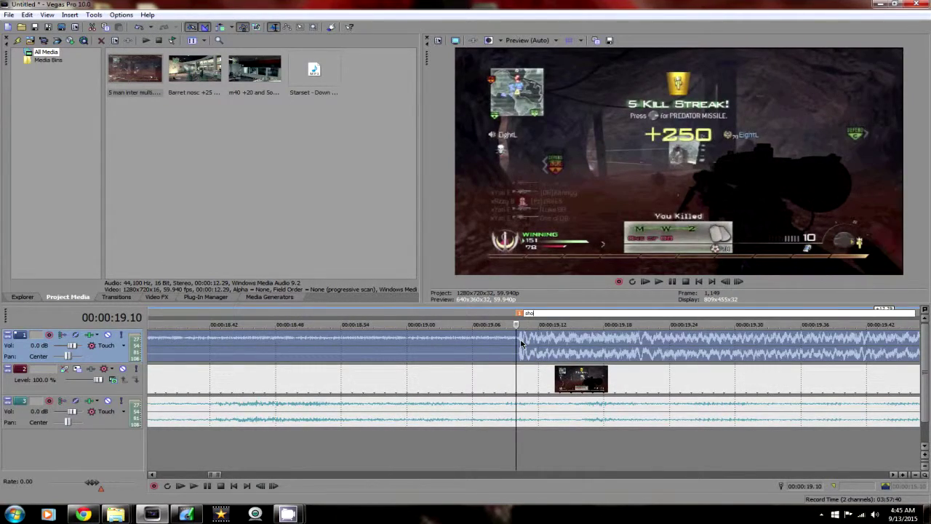
{"action": "type", "text": "t"}
{"action": "key", "text": "Return"}
Move the "5 man inter multi" clip about 2 seconds earlier to try lining it up with the "shot" marker
{"action": "scroll", "coordinate": [572, 374], "scroll_direction": "down", "scroll_amount": 6}
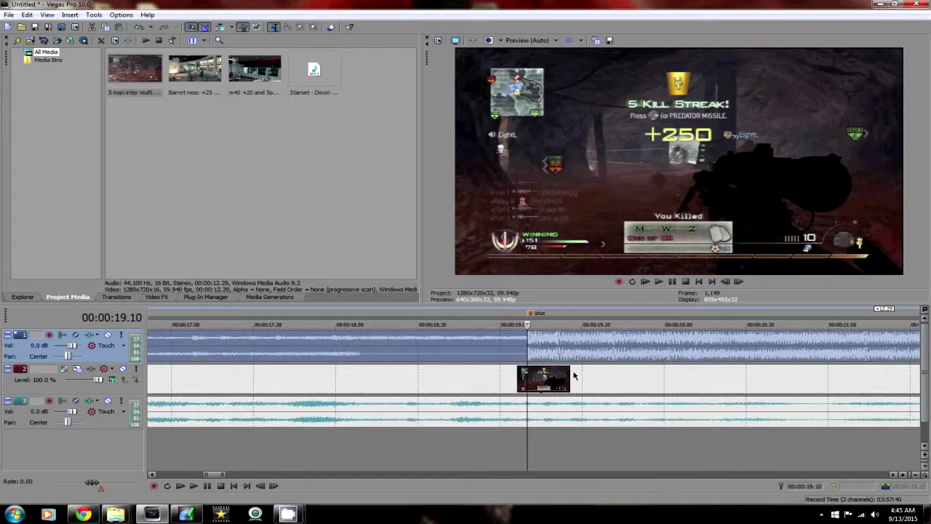
{"action": "scroll", "coordinate": [574, 380], "scroll_direction": "down", "scroll_amount": 3}
{"action": "left_click_drag", "start_coordinate": [580, 382], "coordinate": [538, 387]}
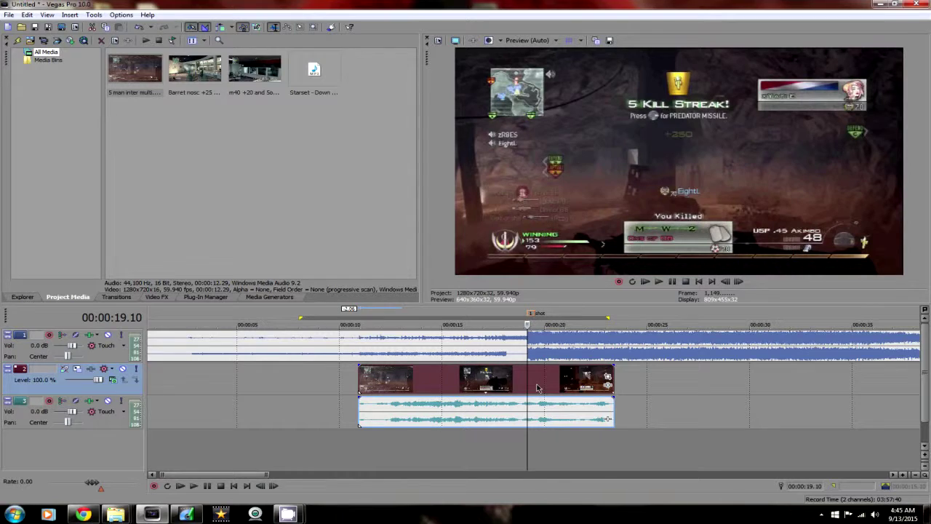
{"action": "scroll", "coordinate": [538, 386], "scroll_direction": "up", "scroll_amount": 5}
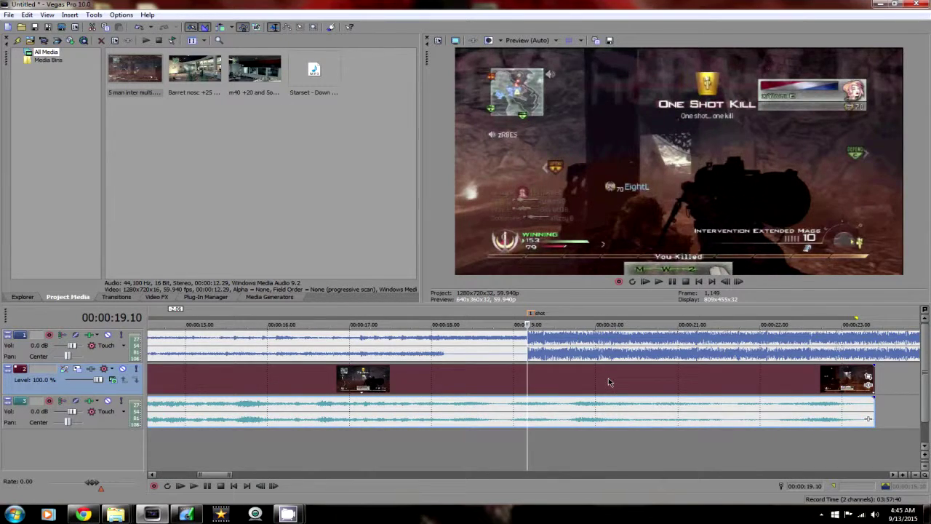
Undo the clip's move and shift the clip slightly later against the "shot" marker
{"action": "key", "text": "ctrl+z"}
{"action": "key", "text": "ctrl+z"}
{"action": "left_click_drag", "start_coordinate": [546, 384], "coordinate": [567, 383]}
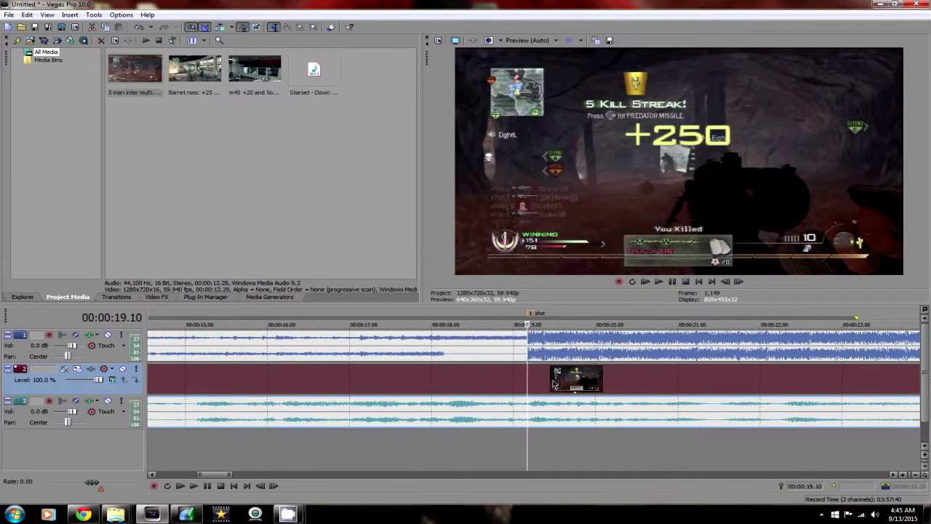
Set the video preview quality to Preview at Half resolution
{"action": "left_click", "coordinate": [556, 40]}
{"action": "mouse_move", "coordinate": [538, 63]}
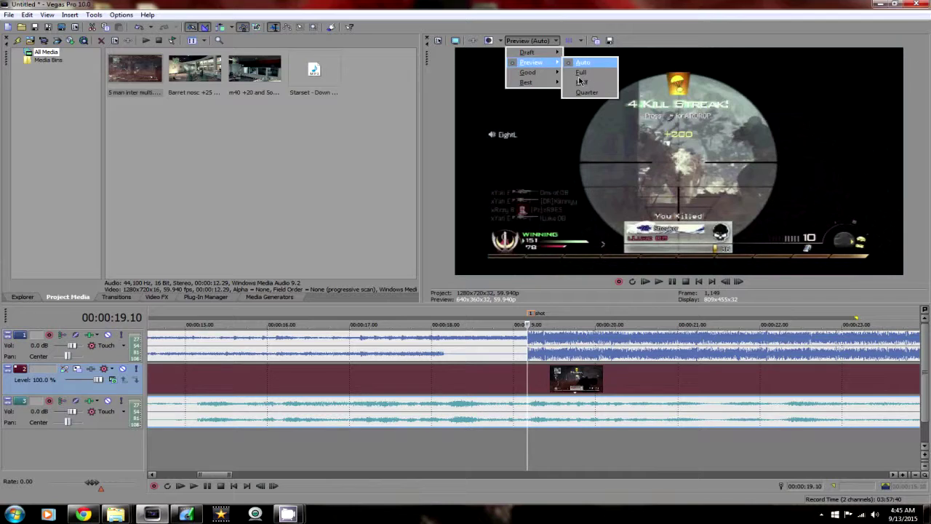
{"action": "left_click", "coordinate": [582, 82]}
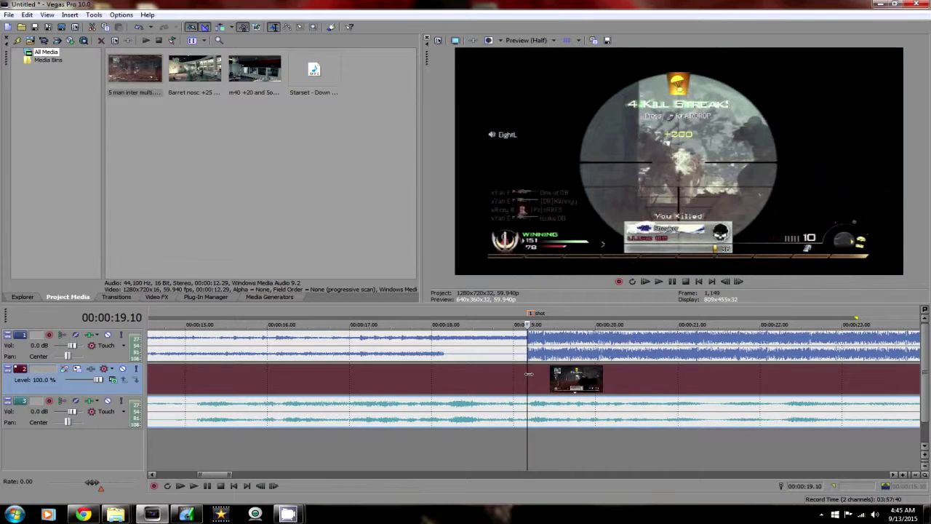
Split the "5 man inter multi" clip at 00:00:19.09, next to the "shot" marker
{"action": "key", "text": "Left"}
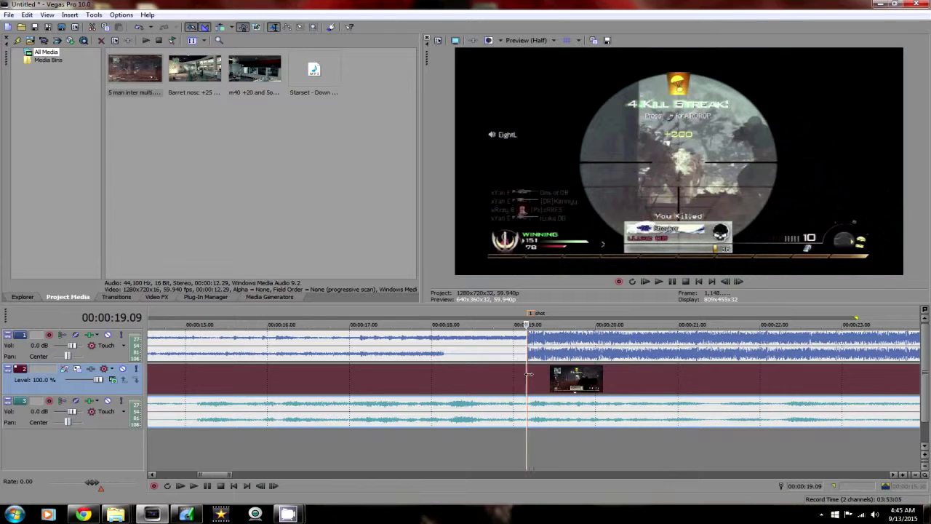
{"action": "key", "text": "Left"}
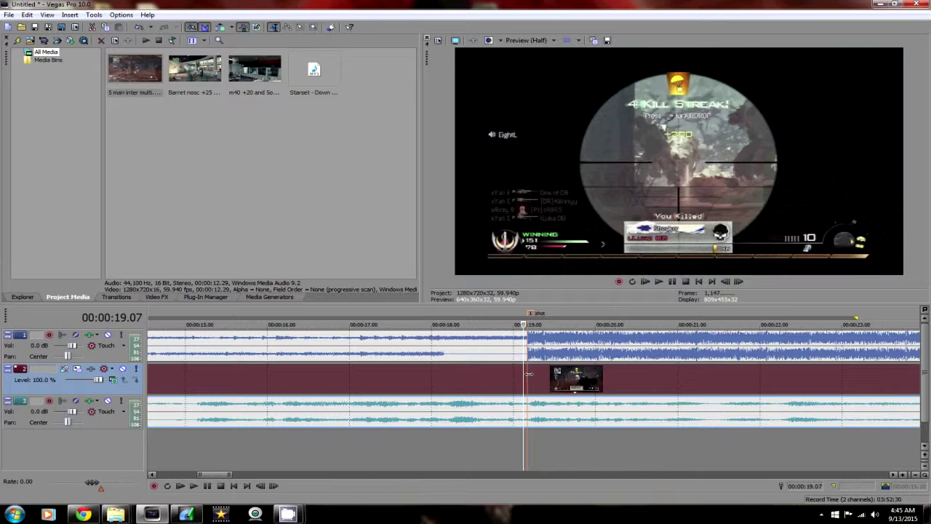
{"action": "key", "text": "Left"}
{"action": "key", "text": "Right"}
{"action": "key", "text": "Right"}
{"action": "key", "text": "s"}
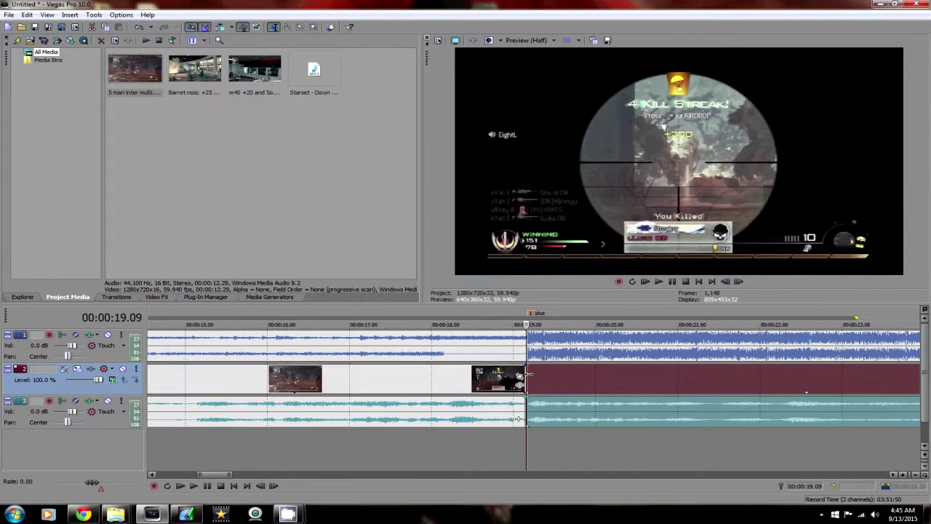
{"action": "left_click_drag", "start_coordinate": [536, 379], "coordinate": [539, 378]}
{"action": "left_click", "coordinate": [515, 377]}
{"action": "key", "text": "ctrl+z"}
Time-stretch the part before the cut so it starts slightly earlier, and give it a short fade-in
{"action": "scroll", "coordinate": [436, 374], "scroll_direction": "down", "scroll_amount": 5}
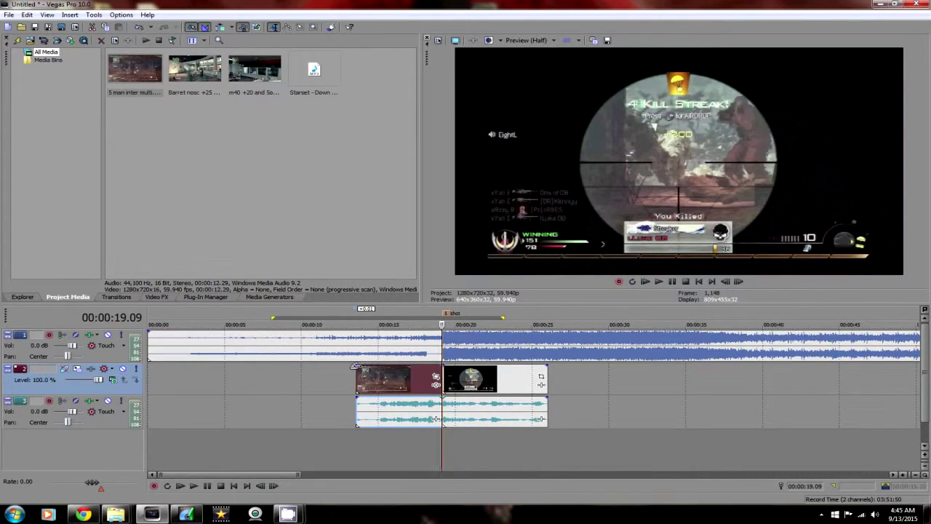
{"action": "left_click_drag", "start_coordinate": [357, 368], "coordinate": [347, 378]}
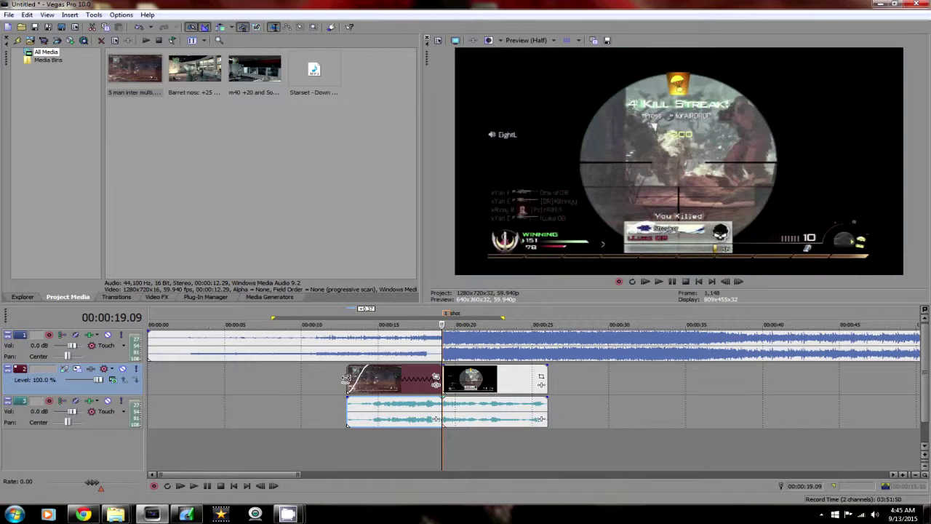
{"action": "mouse_move", "coordinate": [288, 514]}
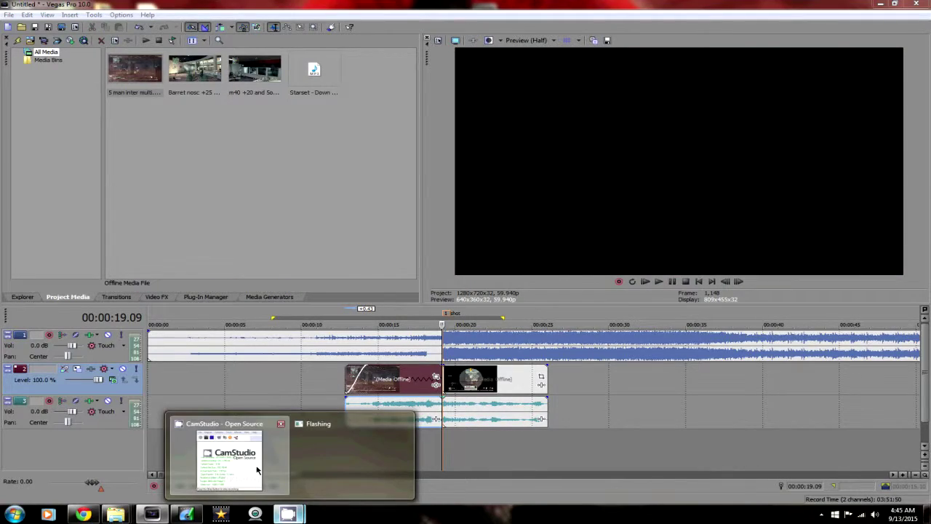
{"action": "left_click", "coordinate": [256, 469]}
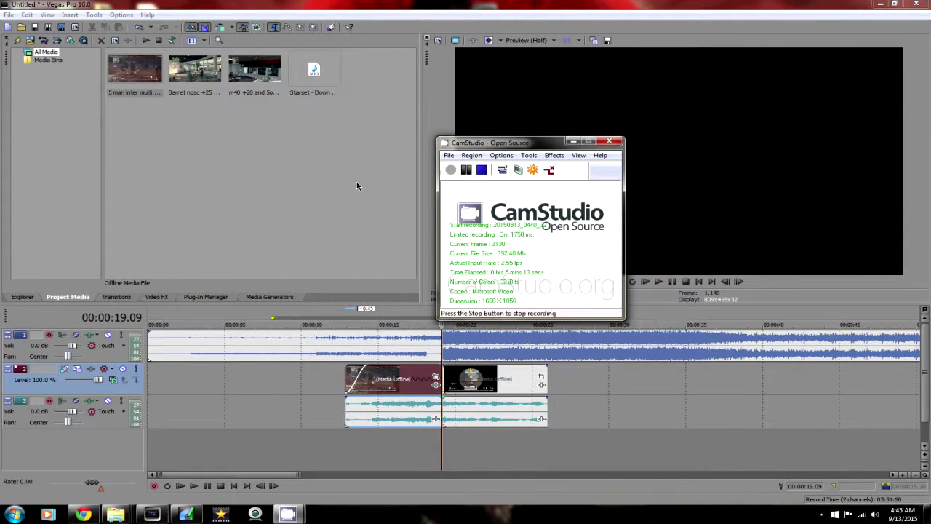
{"action": "left_click", "coordinate": [572, 141]}
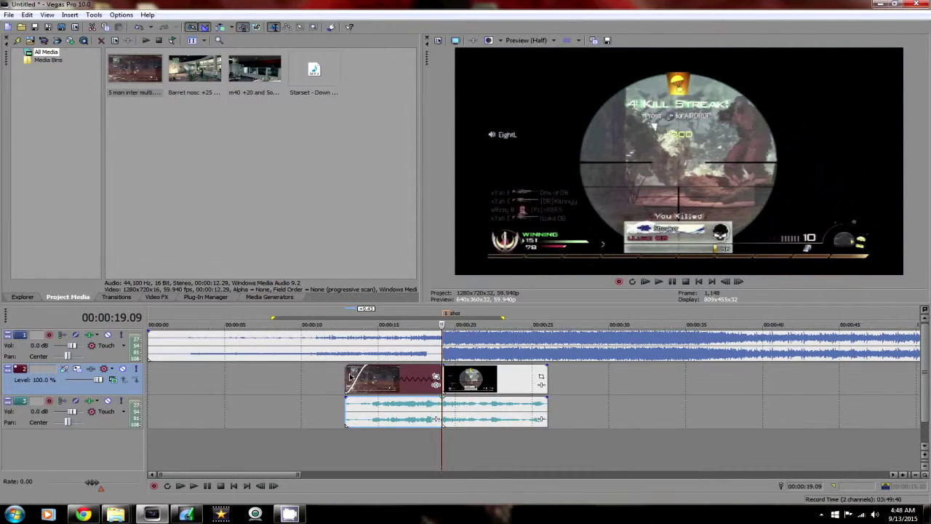
Trim the song's start to about 00:00:10 and add a fade-in reaching just past the clip's start
{"action": "left_click", "coordinate": [182, 348]}
{"action": "left_click_drag", "start_coordinate": [244, 347], "coordinate": [382, 332]}
{"action": "left_click_drag", "start_coordinate": [325, 347], "coordinate": [305, 352]}
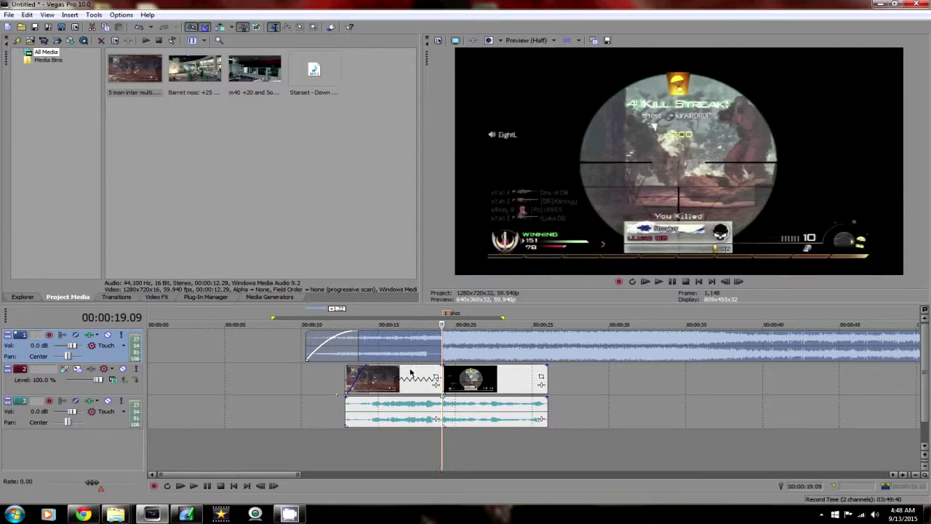
Mute the clip's audio track below the video
{"action": "scroll", "coordinate": [444, 370], "scroll_direction": "up", "scroll_amount": 10}
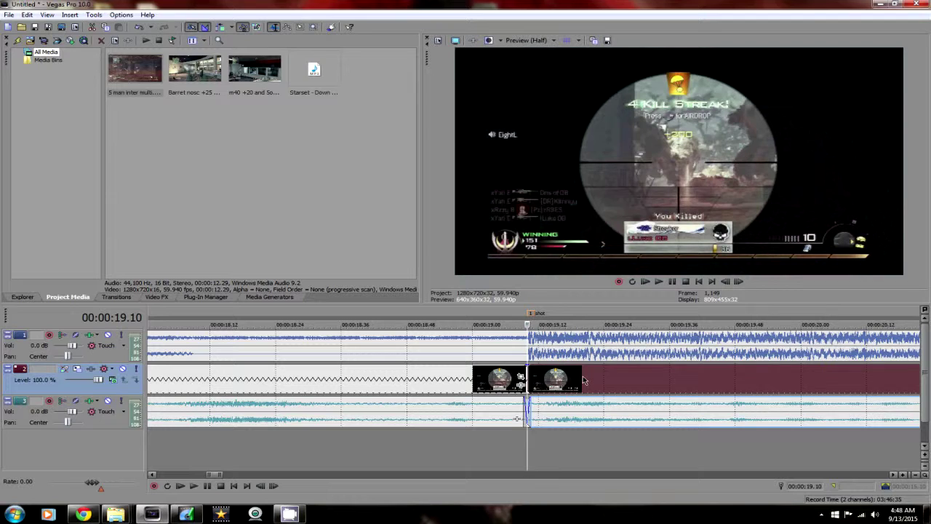
{"action": "scroll", "coordinate": [564, 382], "scroll_direction": "down", "scroll_amount": 10}
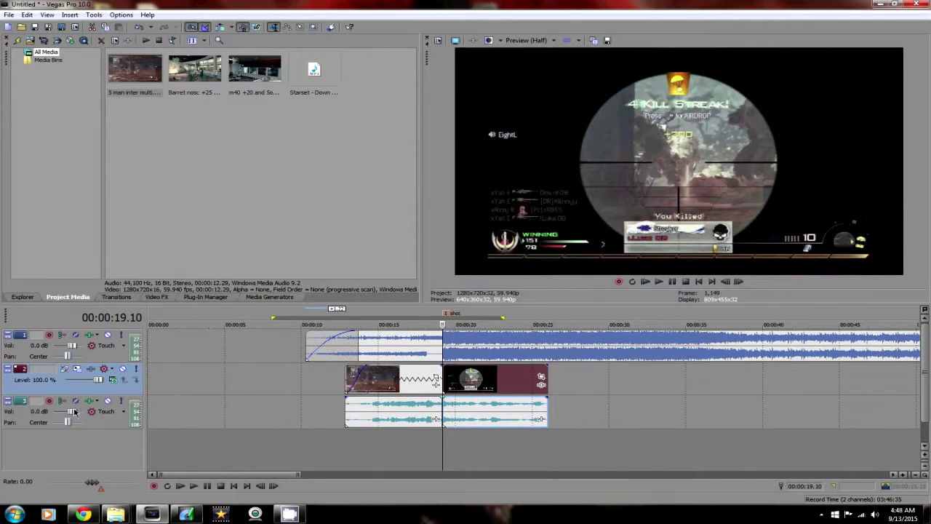
{"action": "left_click", "coordinate": [107, 401]}
Play the project from 00:00:18.16 and drop fifteen markers on the song's beats, up to about 00:00:34
{"action": "left_click", "coordinate": [429, 343]}
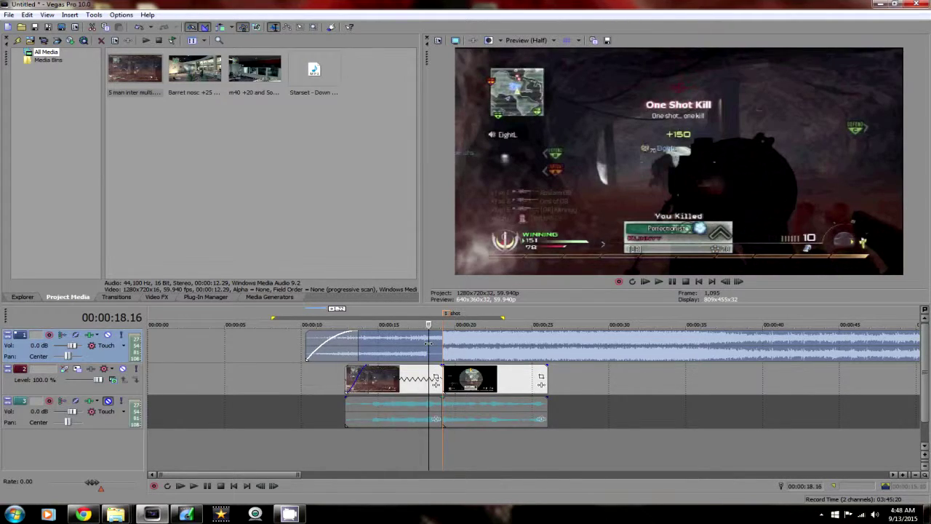
{"action": "key", "text": "space"}
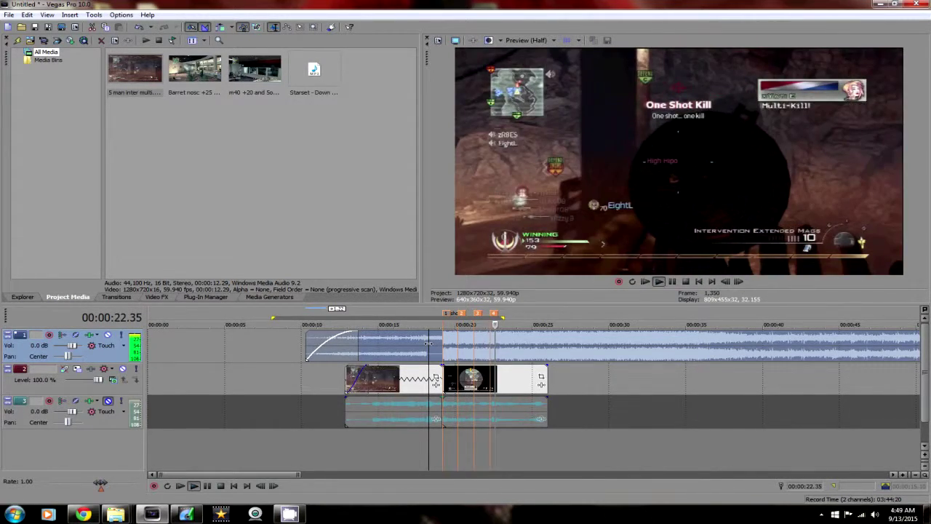
{"action": "key", "text": "m"}
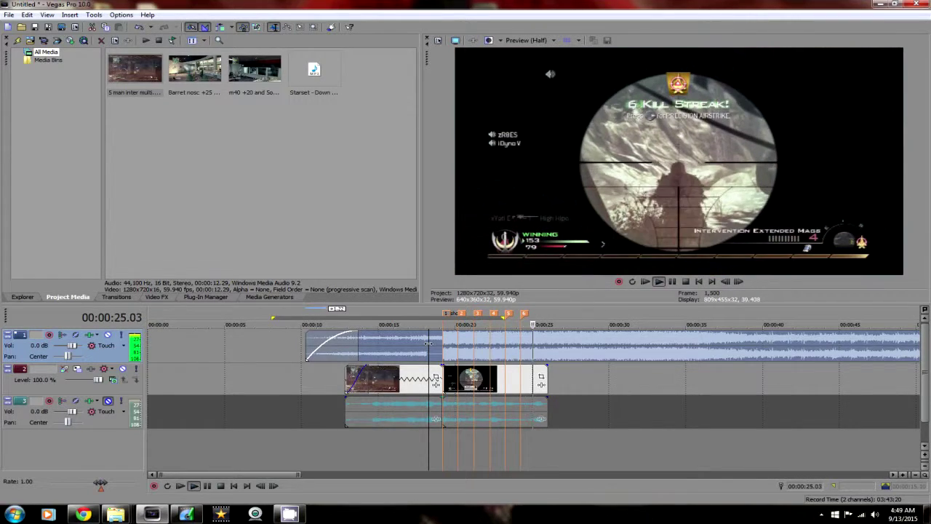
{"action": "key", "text": "m"}
{"action": "key", "text": "m"}
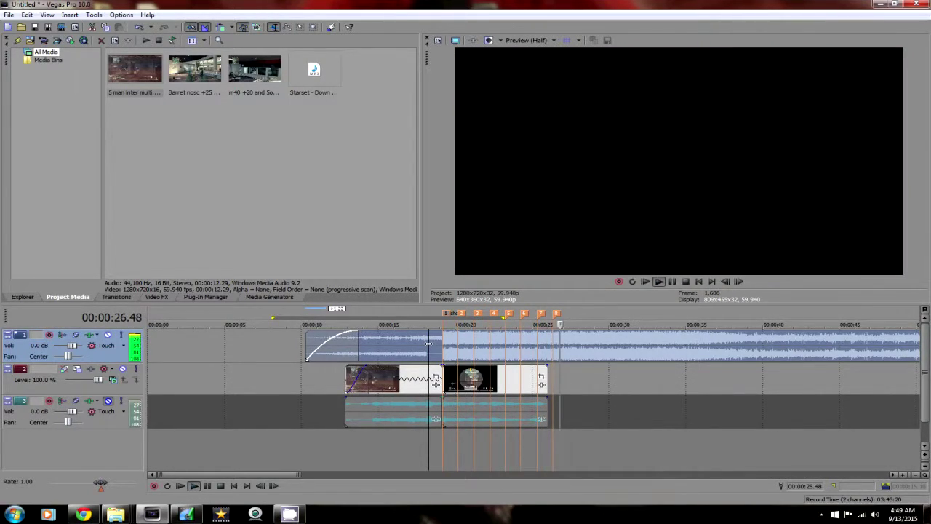
{"action": "key", "text": "m"}
{"action": "key", "text": "m"}
{"action": "key", "text": "m"}
{"action": "key", "text": "m"}
{"action": "key", "text": "m"}
{"action": "key", "text": "m"}
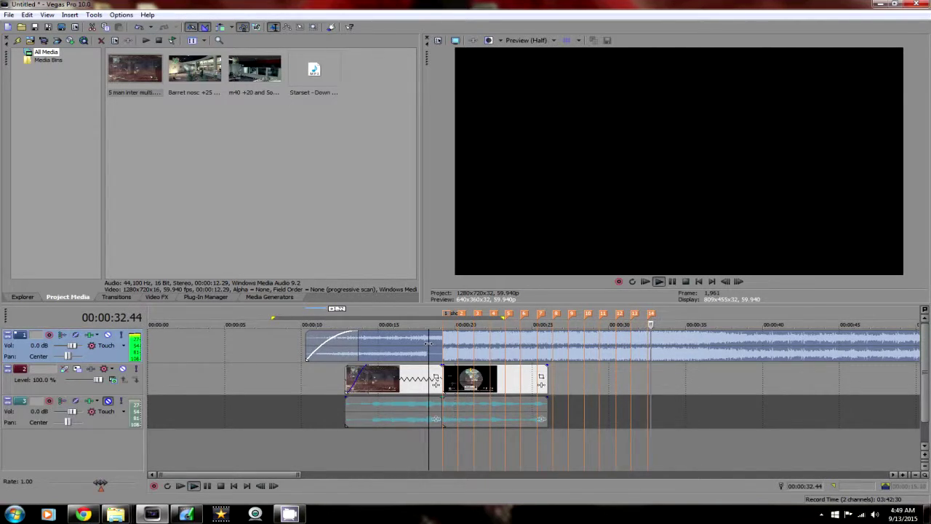
{"action": "key", "text": "m"}
{"action": "key", "text": "m"}
{"action": "key", "text": "space"}
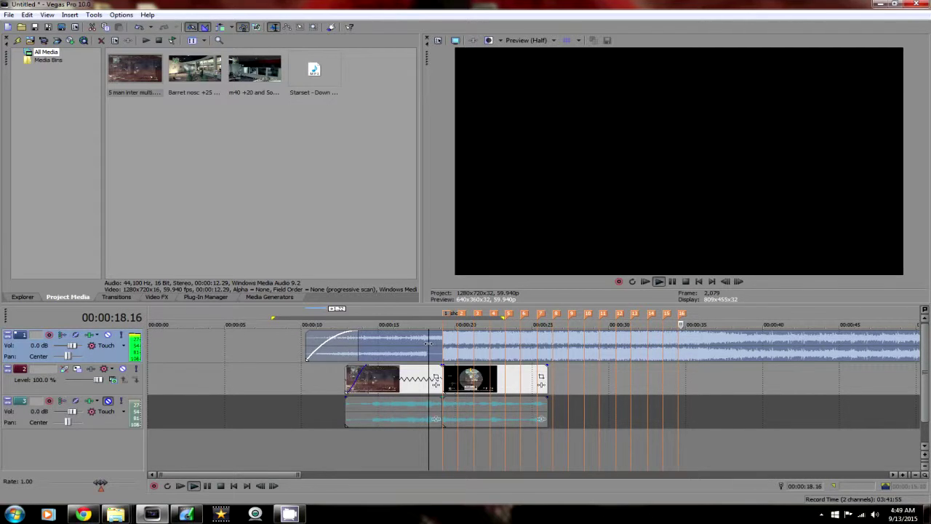
Split the clip part after the "shot" marker at 00:00:22.40 and 00:00:22.56 to isolate a short section
{"action": "left_click", "coordinate": [444, 357]}
{"action": "scroll", "coordinate": [444, 357], "scroll_direction": "up", "scroll_amount": 4}
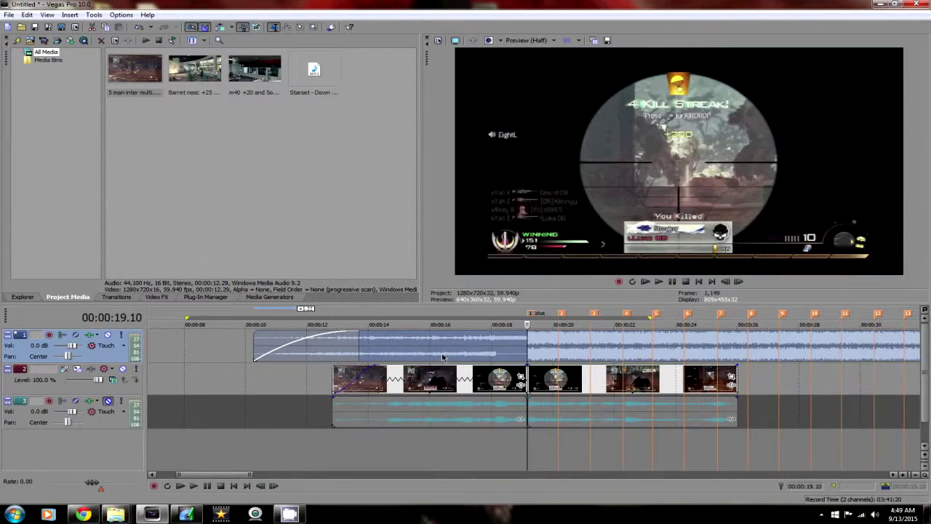
{"action": "scroll", "coordinate": [578, 360], "scroll_direction": "down", "scroll_amount": 3}
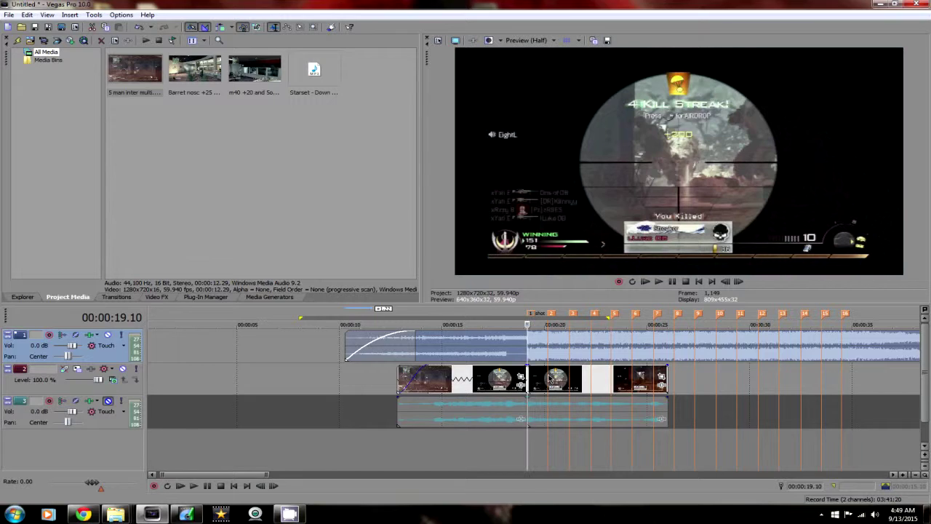
{"action": "left_click", "coordinate": [576, 381]}
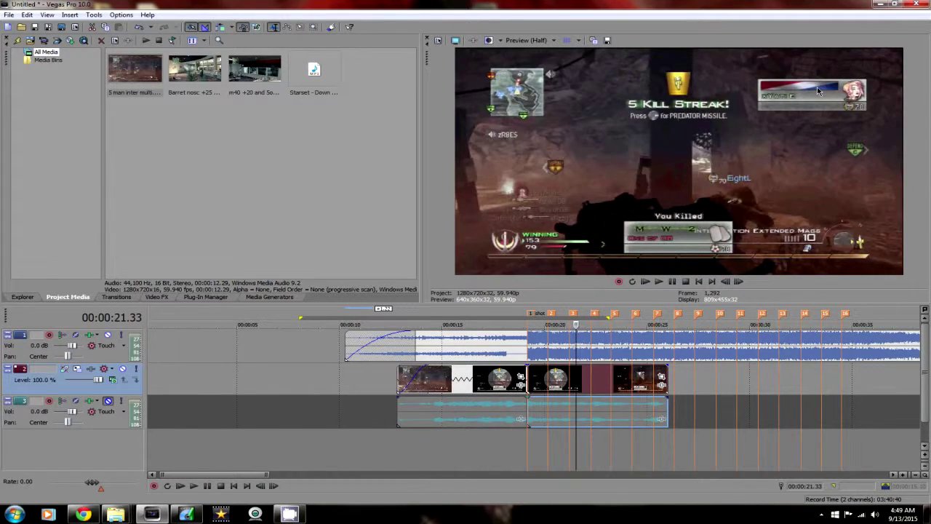
{"action": "left_click", "coordinate": [601, 378]}
{"action": "scroll", "coordinate": [601, 377], "scroll_direction": "up", "scroll_amount": 3}
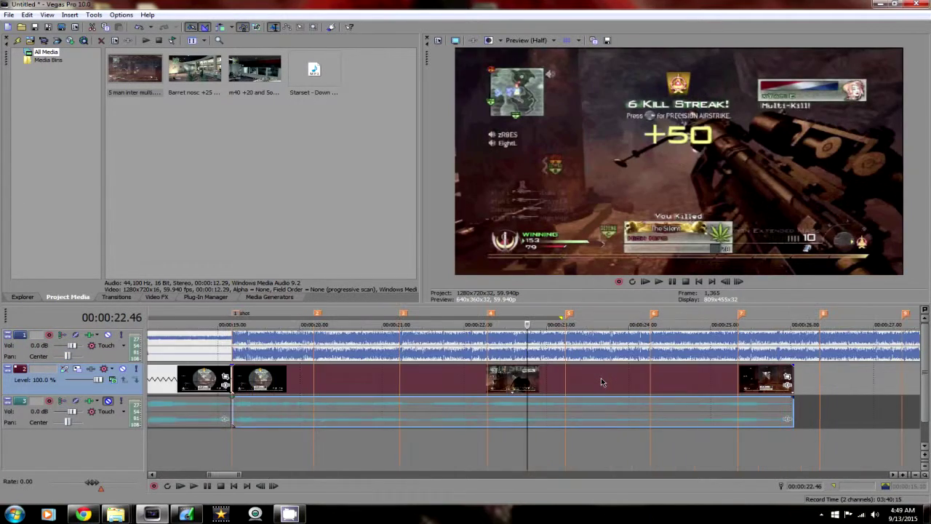
{"action": "left_click", "coordinate": [511, 379]}
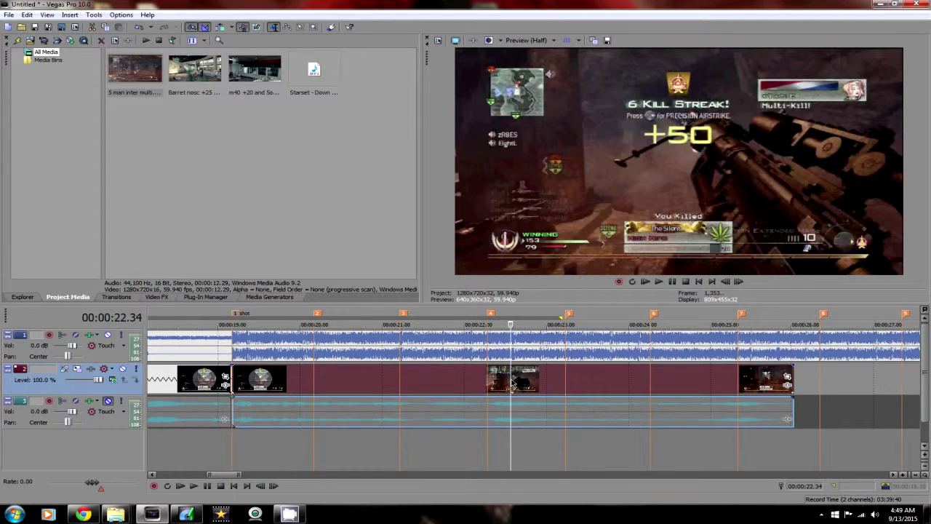
{"action": "key", "text": "Right"}
{"action": "key", "text": "Right"}
{"action": "key", "text": "Right"}
{"action": "key", "text": "Right"}
{"action": "key", "text": "Right"}
{"action": "key", "text": "Right"}
{"action": "key", "text": "Right"}
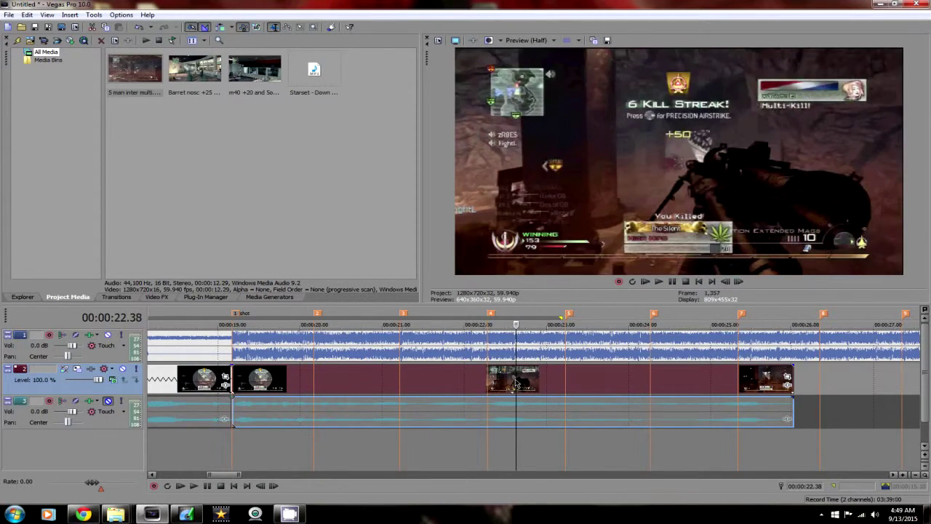
{"action": "key", "text": "Left"}
{"action": "key", "text": "s"}
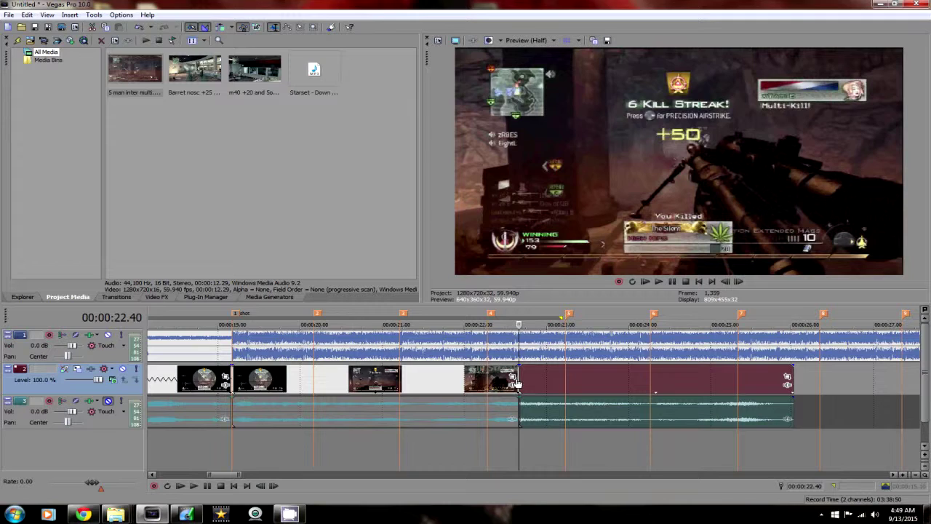
{"action": "left_click", "coordinate": [540, 378]}
{"action": "key", "text": "s"}
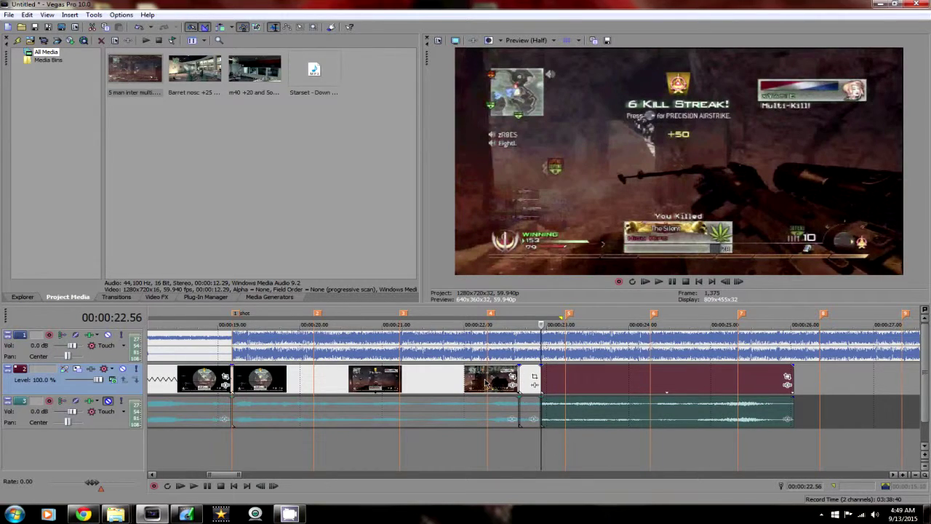
Split the clip at 00:00:20.05 and delete the footage on both sides of the isolated short section
{"action": "left_click", "coordinate": [307, 384]}
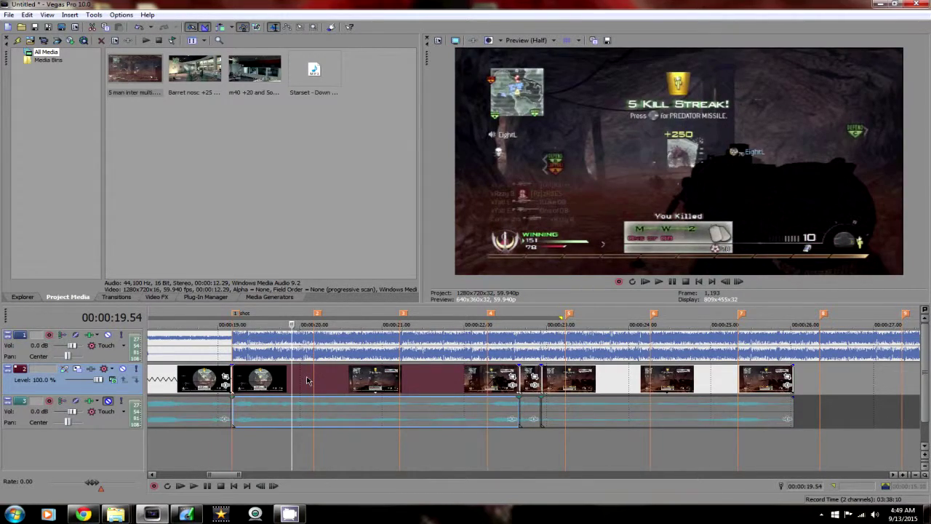
{"action": "key", "text": "s"}
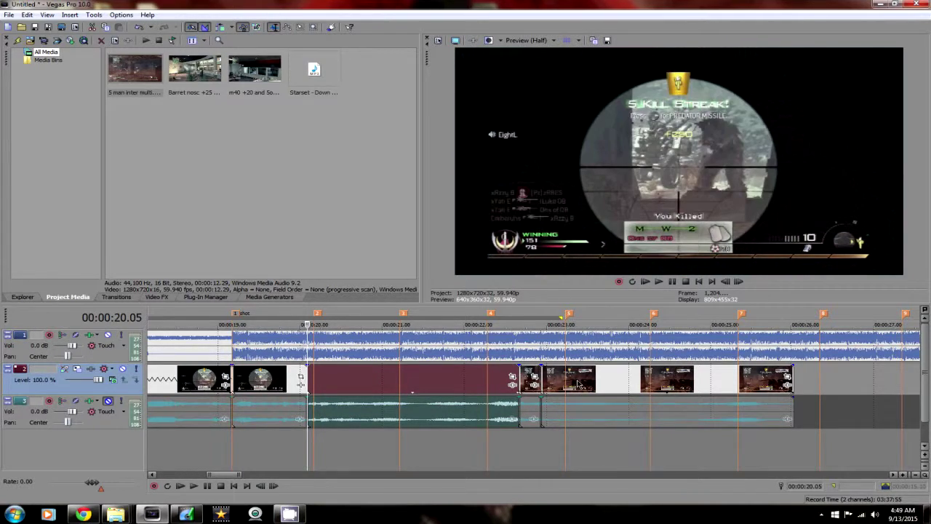
{"action": "key", "text": "Delete"}
{"action": "left_click", "coordinate": [576, 404]}
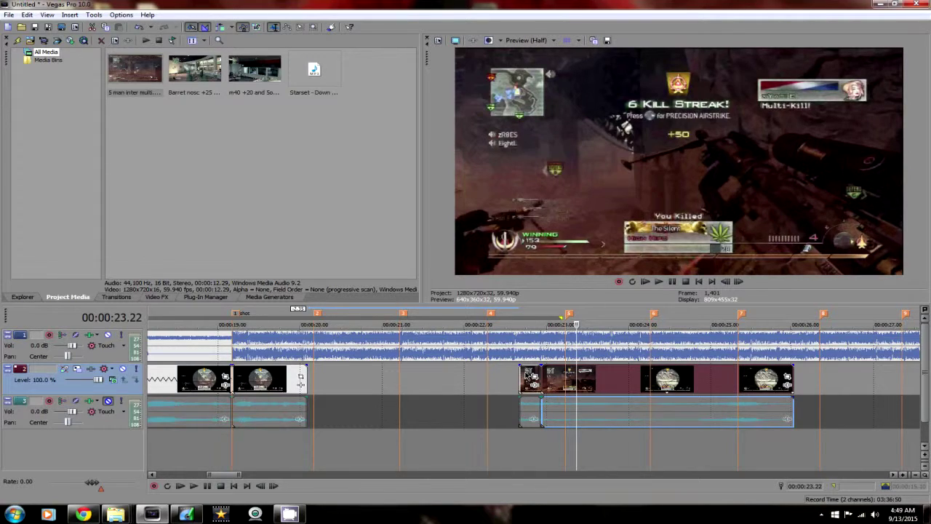
{"action": "key", "text": "Delete"}
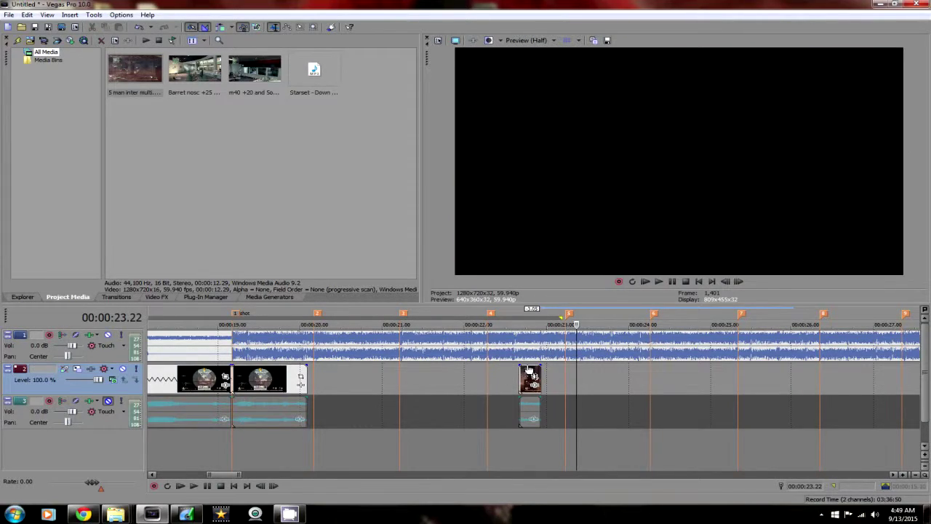
Move the isolated short section earlier so it starts at marker 2, at 00:00:20.10
{"action": "left_click_drag", "start_coordinate": [532, 374], "coordinate": [325, 375]}
{"action": "left_click", "coordinate": [316, 375]}
{"action": "scroll", "coordinate": [315, 375], "scroll_direction": "up", "scroll_amount": 4}
View the video event properties of the short section and close them without changes
{"action": "right_click", "coordinate": [561, 372]}
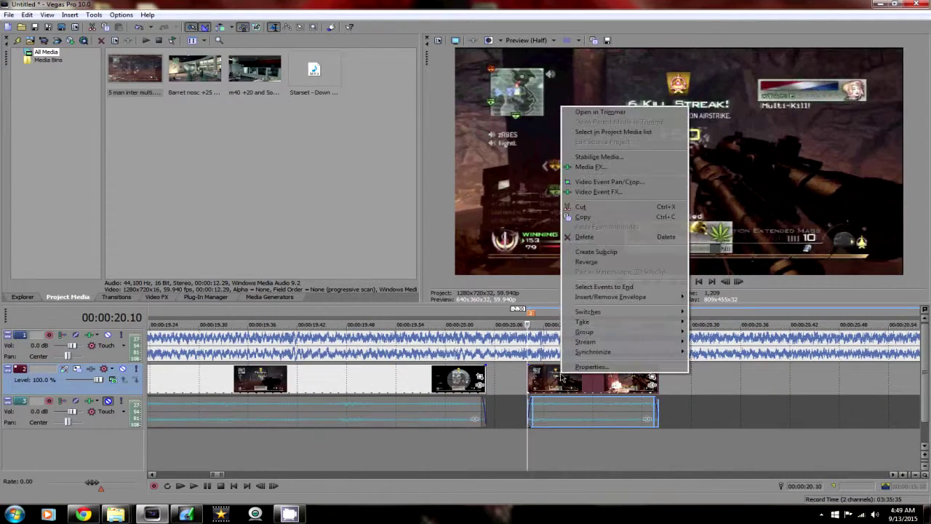
{"action": "mouse_move", "coordinate": [630, 297]}
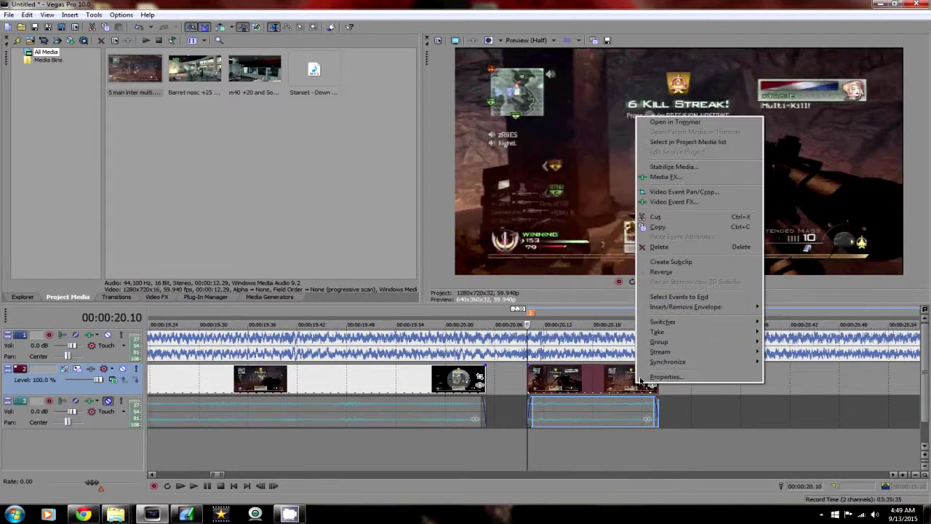
{"action": "left_click", "coordinate": [618, 366]}
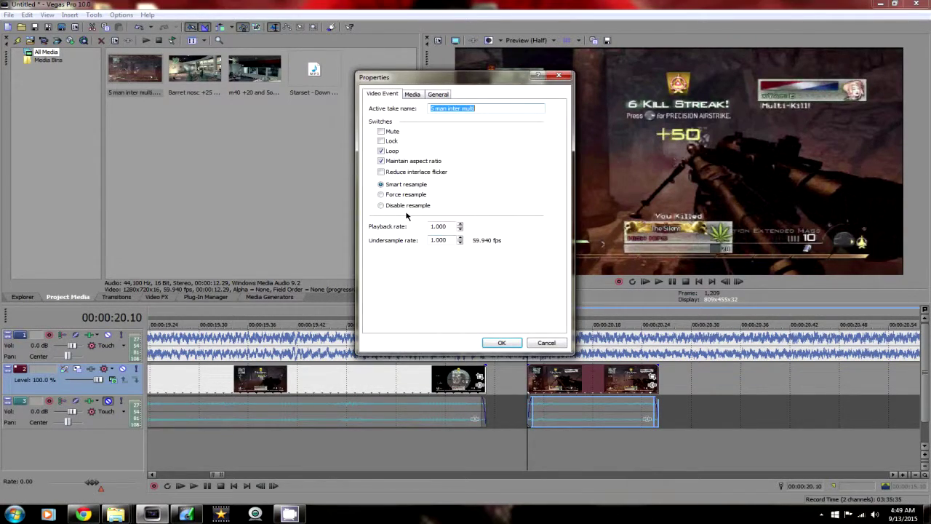
{"action": "left_click", "coordinate": [551, 343]}
Disable resampling and turn off Maintain aspect ratio for the clip part before the "shot" marker
{"action": "scroll", "coordinate": [517, 390], "scroll_direction": "down", "scroll_amount": 3}
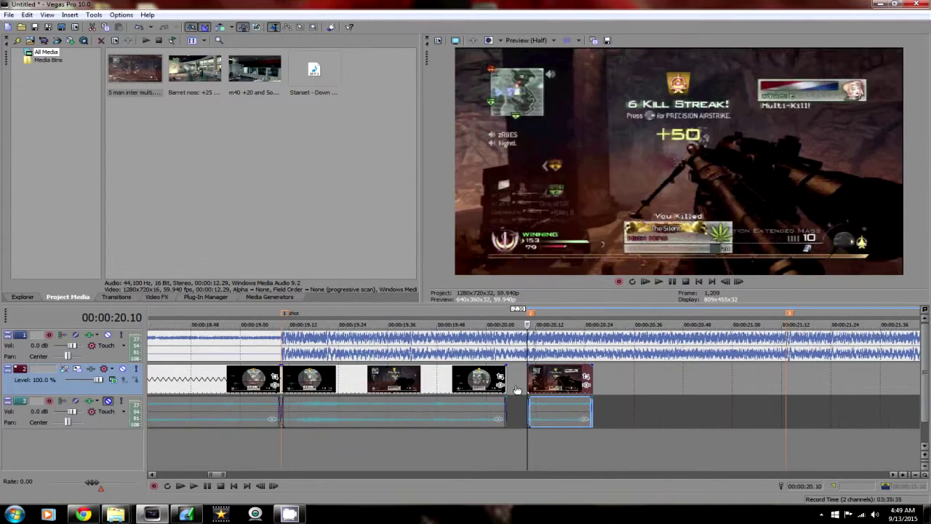
{"action": "scroll", "coordinate": [413, 390], "scroll_direction": "down", "scroll_amount": 3}
{"action": "right_click", "coordinate": [444, 373]}
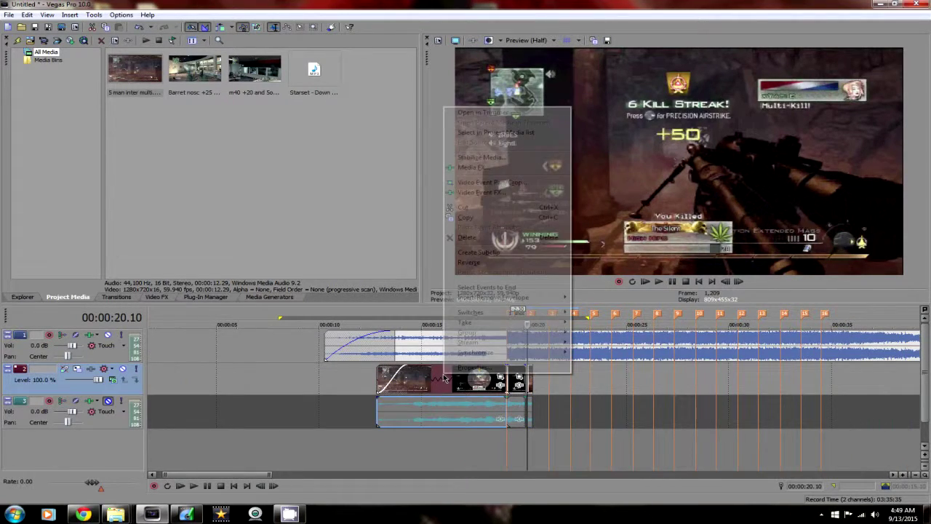
{"action": "left_click", "coordinate": [480, 367]}
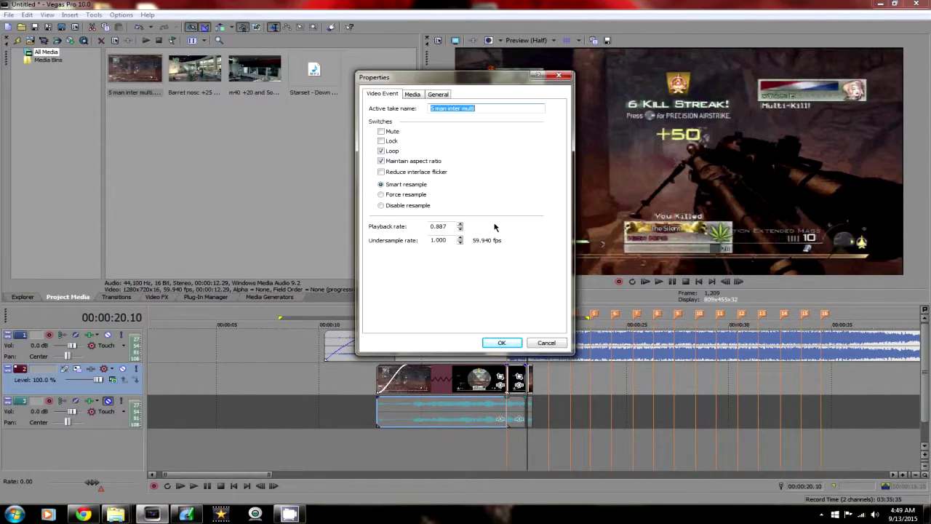
{"action": "left_click", "coordinate": [386, 206]}
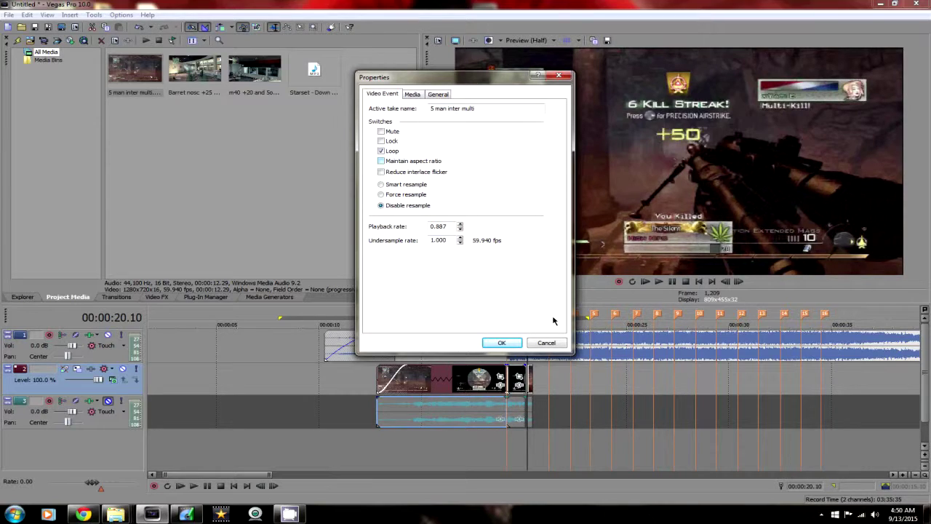
{"action": "left_click", "coordinate": [503, 343]}
Disable resampling and turn off Maintain aspect ratio for the part after the "shot" marker and for the short section at marker 2
{"action": "right_click", "coordinate": [513, 367]}
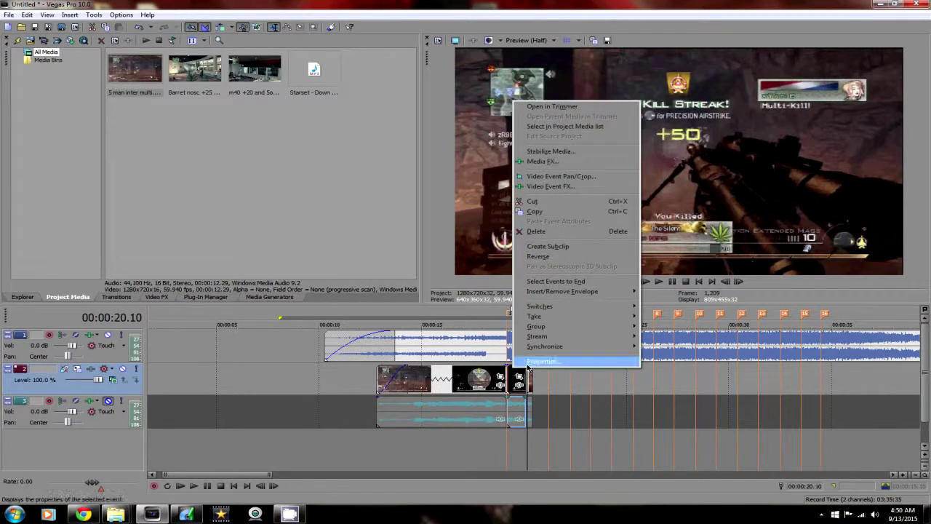
{"action": "left_click", "coordinate": [529, 361]}
{"action": "left_click", "coordinate": [384, 161]}
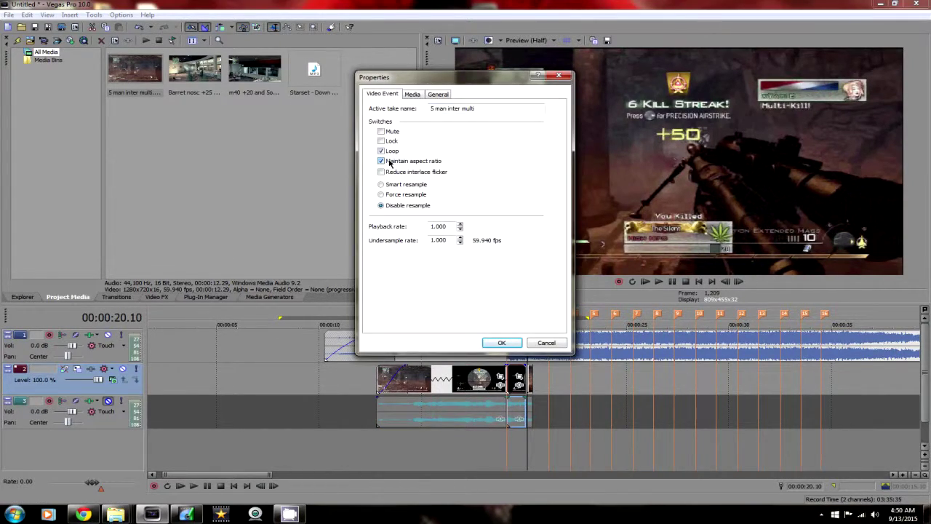
{"action": "left_click", "coordinate": [501, 343]}
{"action": "right_click", "coordinate": [531, 376]}
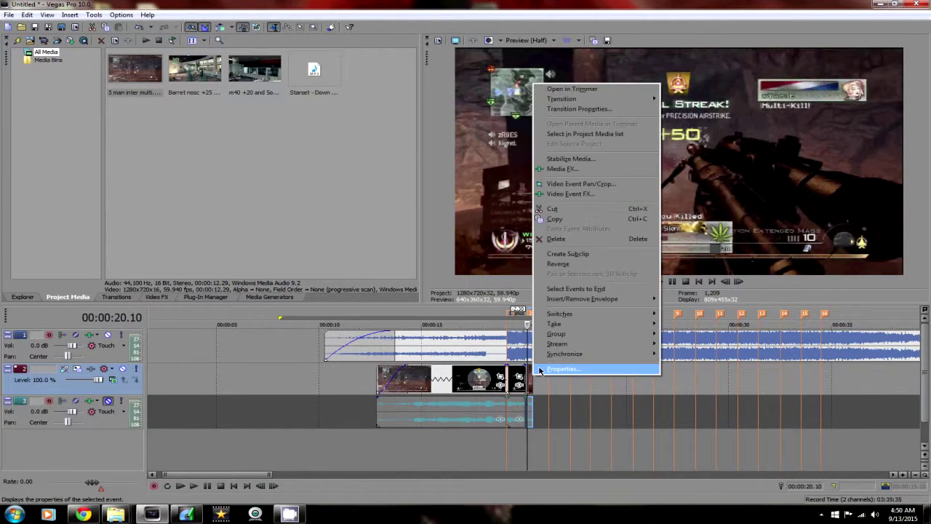
{"action": "left_click", "coordinate": [540, 371]}
{"action": "left_click", "coordinate": [415, 207]}
{"action": "left_click", "coordinate": [391, 166]}
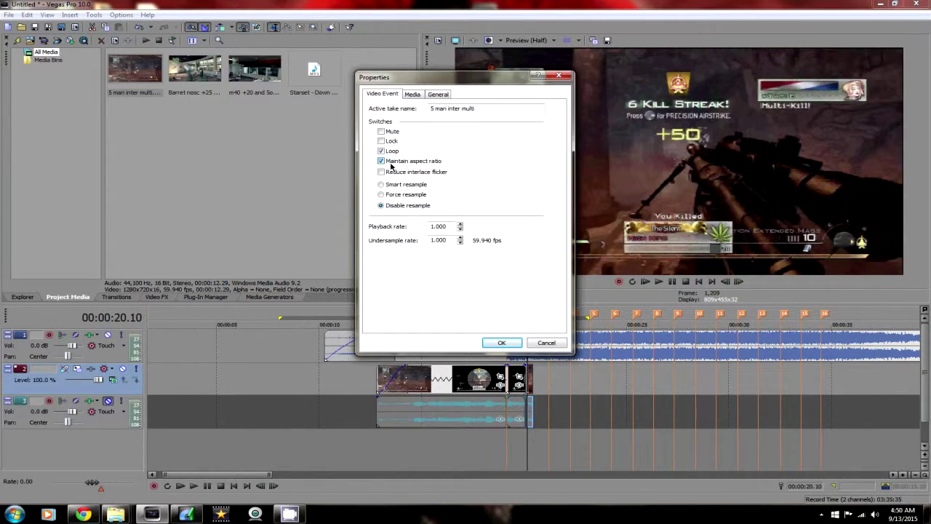
{"action": "left_click", "coordinate": [501, 343]}
Split the clip part after the "shot" marker at 00:00:19.32
{"action": "scroll", "coordinate": [415, 383], "scroll_direction": "up", "scroll_amount": 5}
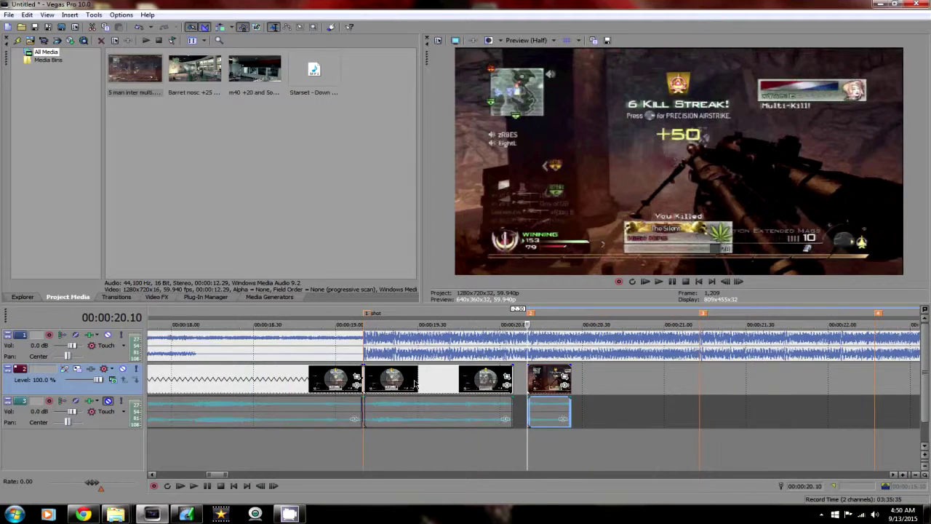
{"action": "left_click", "coordinate": [415, 383]}
{"action": "key", "text": "Left"}
{"action": "key", "text": "Right"}
{"action": "key", "text": "Right"}
{"action": "key", "text": "Right"}
{"action": "key", "text": "Left"}
{"action": "key", "text": "Right"}
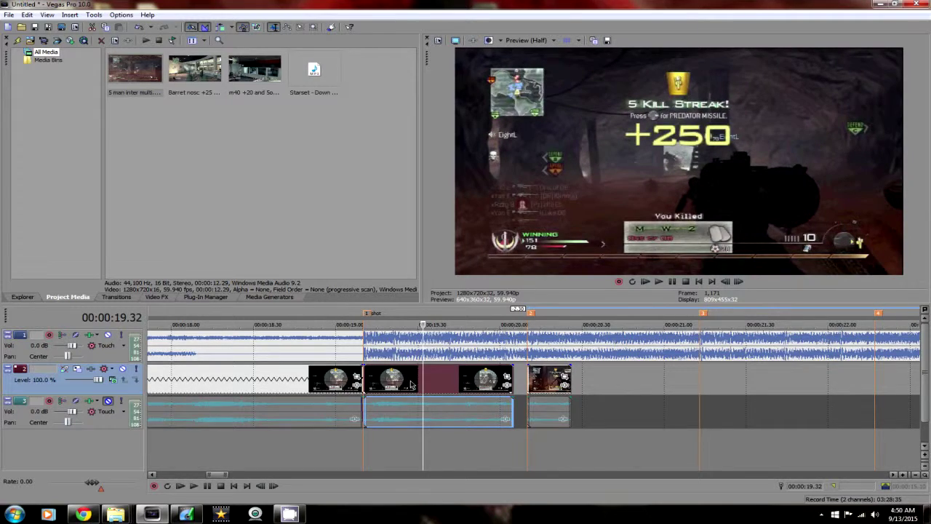
{"action": "key", "text": "s"}
Move the short section out of the way and extend the preceding part past marker 2 to 00:00:20.13
{"action": "left_click_drag", "start_coordinate": [559, 384], "coordinate": [630, 380]}
{"action": "mouse_move", "coordinate": [518, 375]}
{"action": "left_mouse_down"}
{"action": "mouse_move", "coordinate": [565, 375]}
{"action": "mouse_move", "coordinate": [528, 373]}
{"action": "left_mouse_up"}
{"action": "left_click", "coordinate": [529, 373]}
{"action": "scroll", "coordinate": [529, 373], "scroll_direction": "up", "scroll_amount": 3}
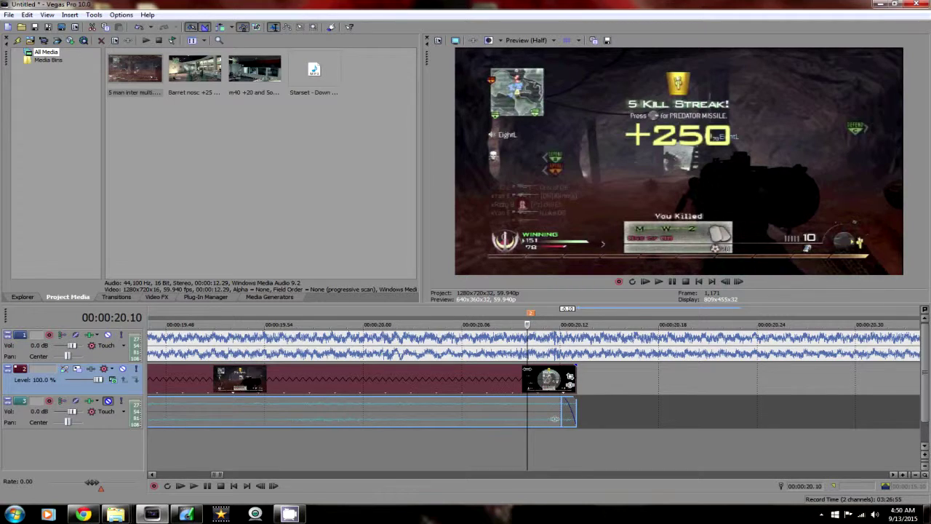
{"action": "key", "text": "space"}
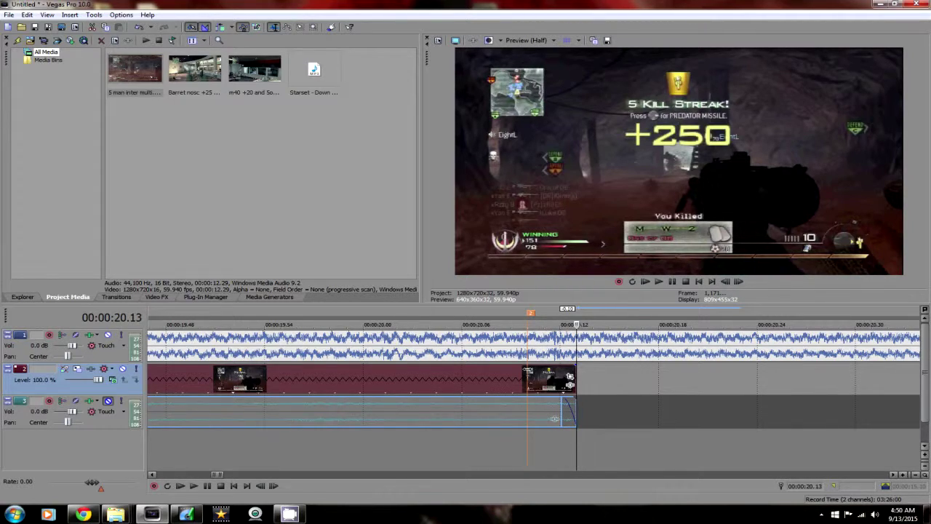
Overlap the short section with the preceding part to form a 6-frame crossfade centred on marker 2
{"action": "left_click_drag", "start_coordinate": [555, 418], "coordinate": [571, 418]}
{"action": "left_click_drag", "start_coordinate": [592, 379], "coordinate": [545, 375]}
{"action": "scroll", "coordinate": [609, 376], "scroll_direction": "down", "scroll_amount": 3}
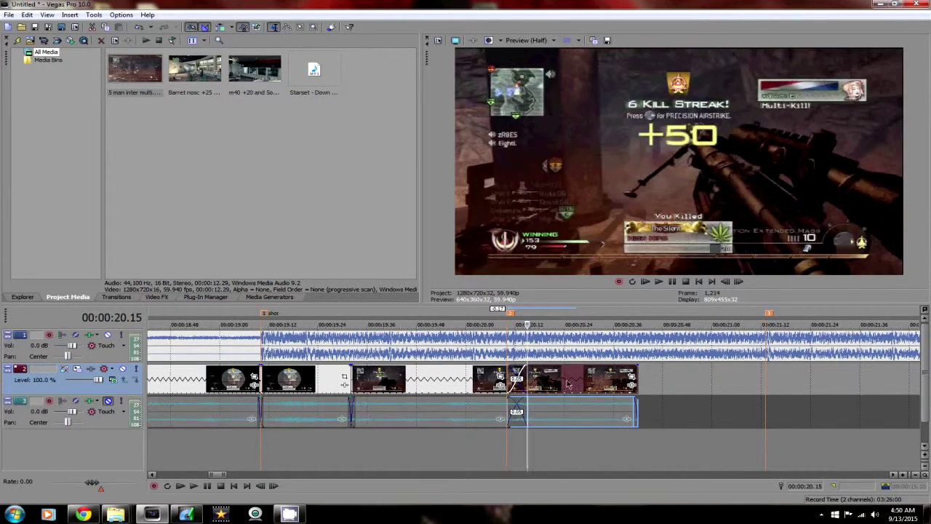
{"action": "right_click", "coordinate": [556, 381]}
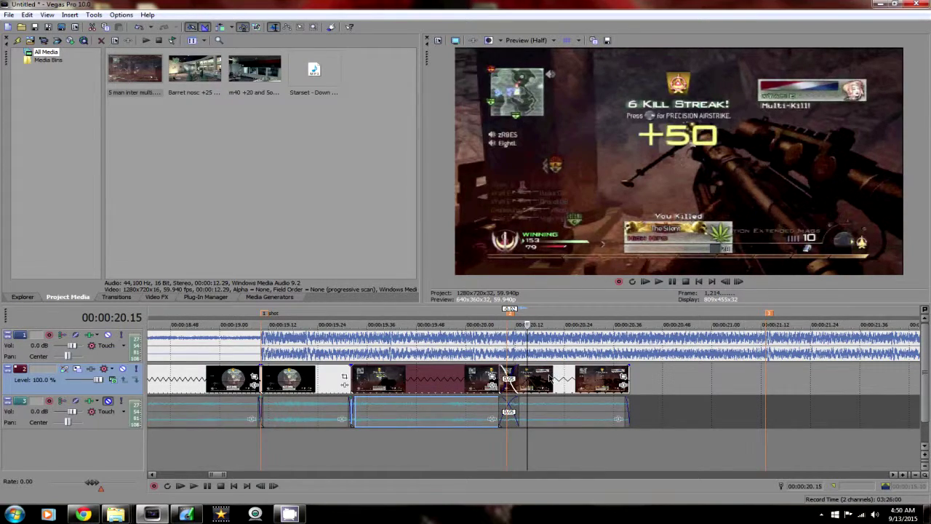
{"action": "left_click", "coordinate": [507, 369]}
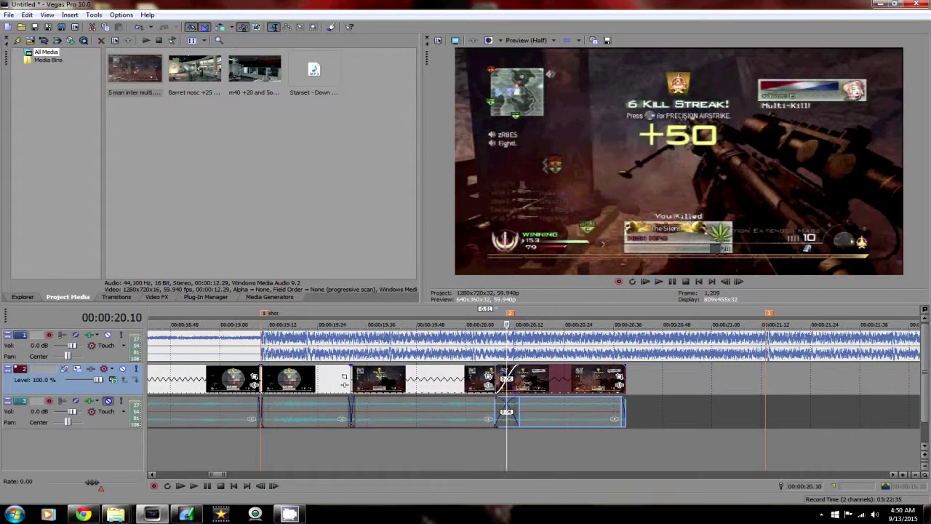
Play back the crossfade at marker 2 to check the transition against the beat
{"action": "scroll", "coordinate": [507, 378], "scroll_direction": "up", "scroll_amount": 2}
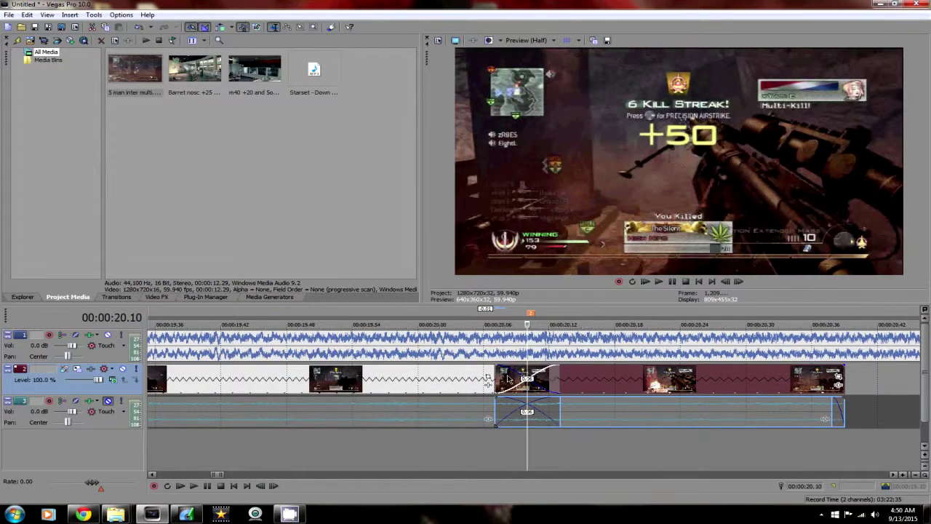
{"action": "key", "text": "space"}
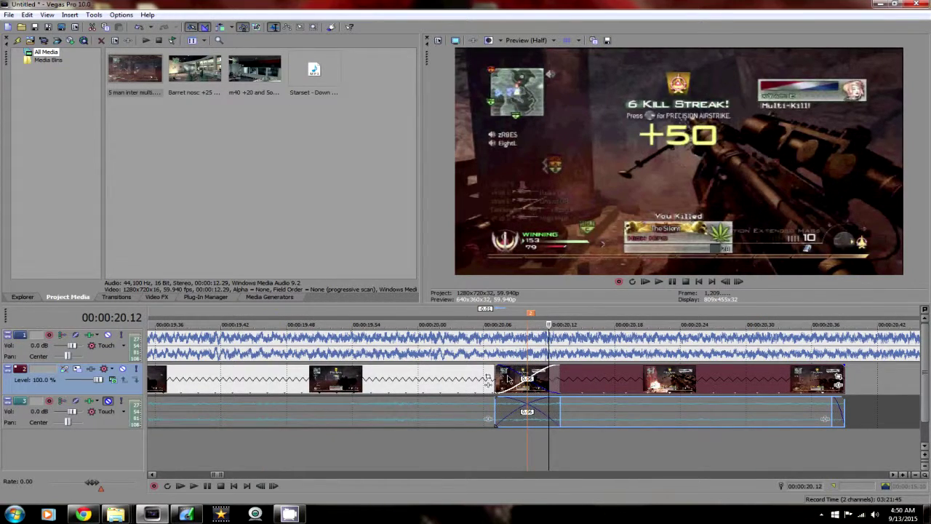
{"action": "left_click", "coordinate": [493, 377]}
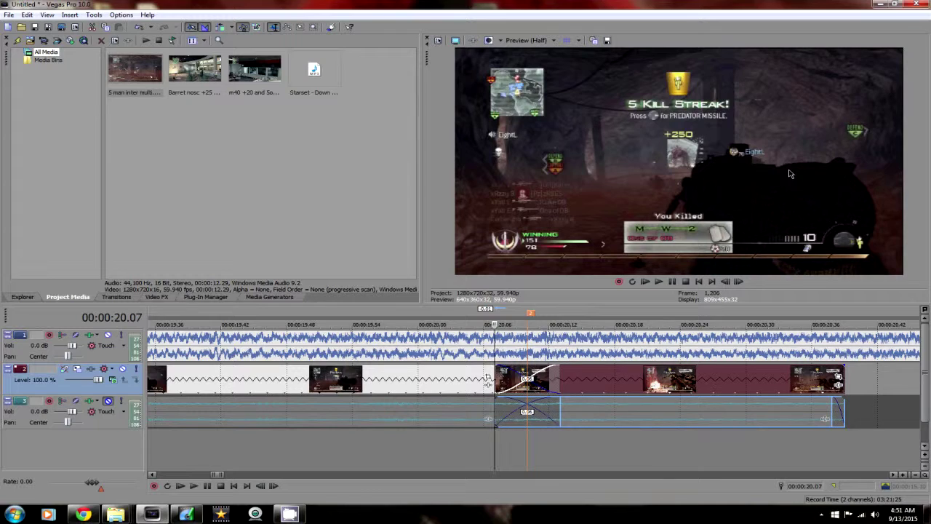
{"action": "key", "text": "space"}
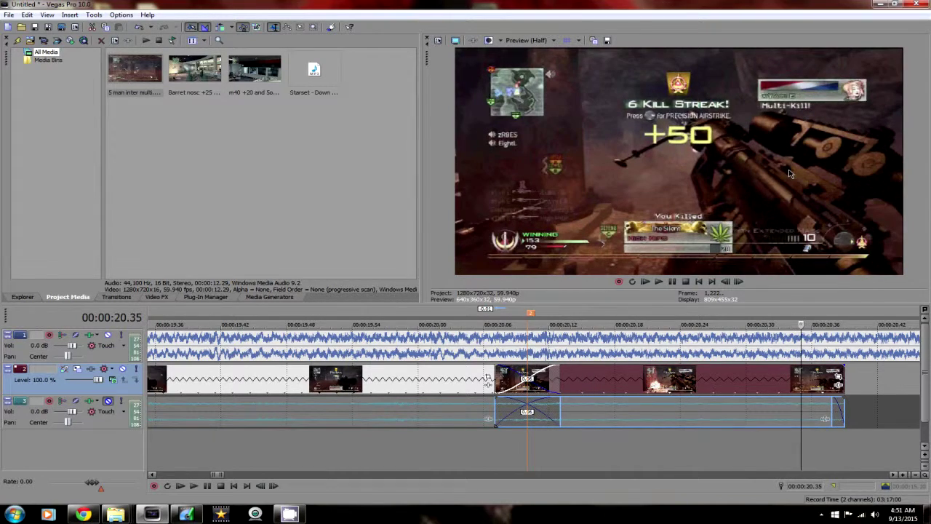
{"action": "scroll", "coordinate": [635, 340], "scroll_direction": "down", "scroll_amount": 4}
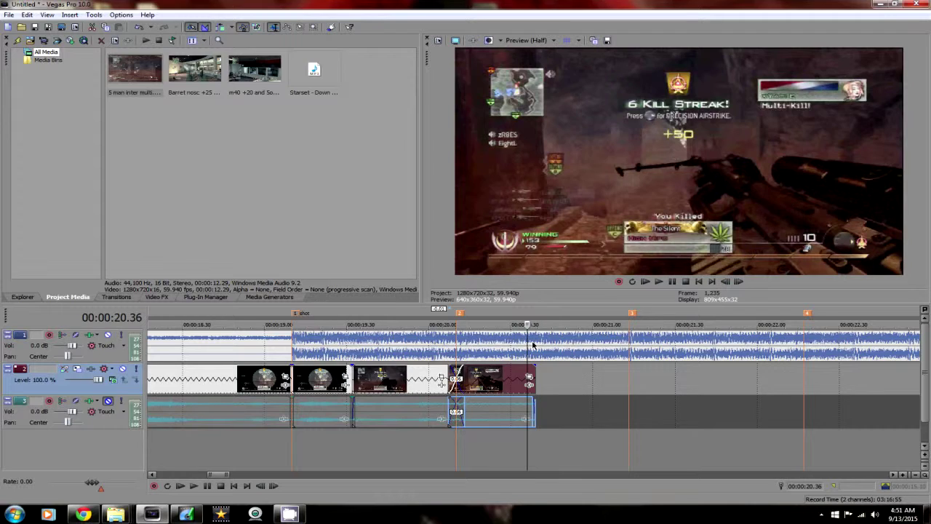
{"action": "right_click", "coordinate": [511, 376]}
{"action": "mouse_move", "coordinate": [603, 295]}
{"action": "left_click", "coordinate": [658, 296]}
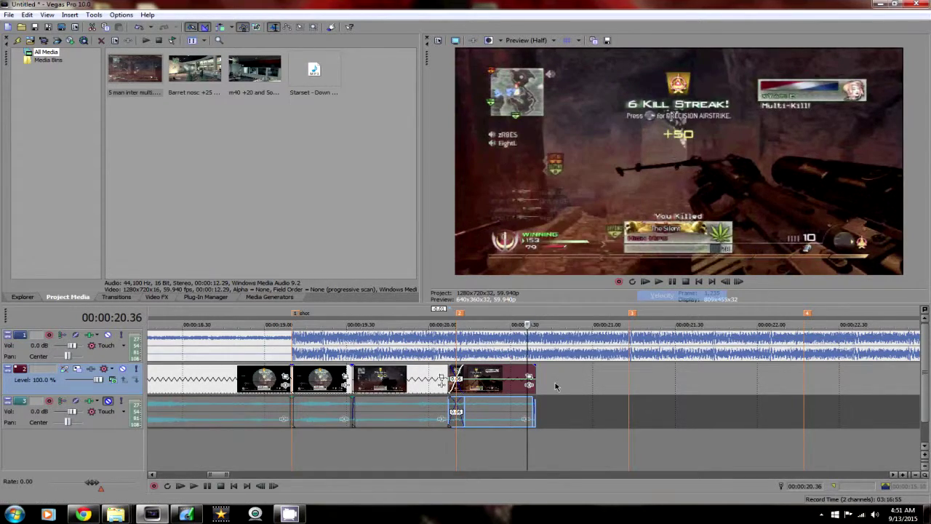
{"action": "right_click", "coordinate": [500, 375]}
{"action": "mouse_move", "coordinate": [582, 295]}
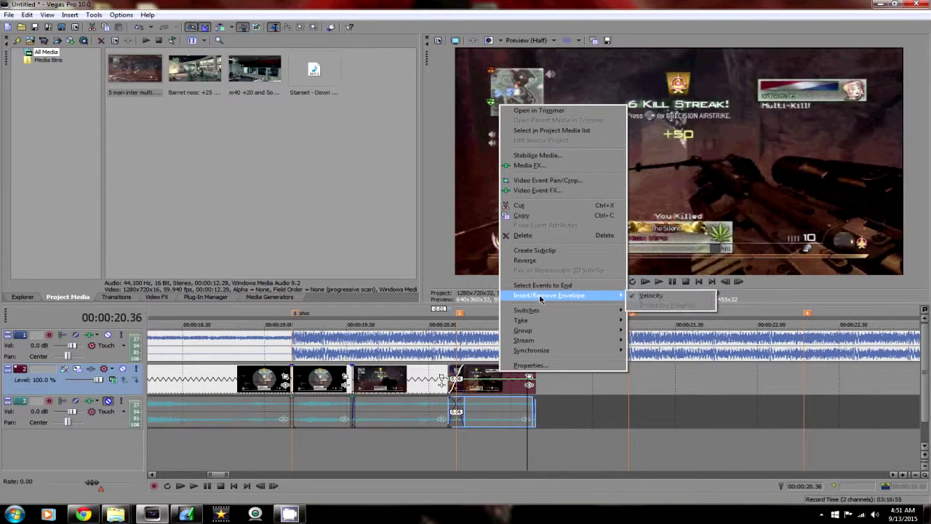
{"action": "left_click", "coordinate": [656, 297]}
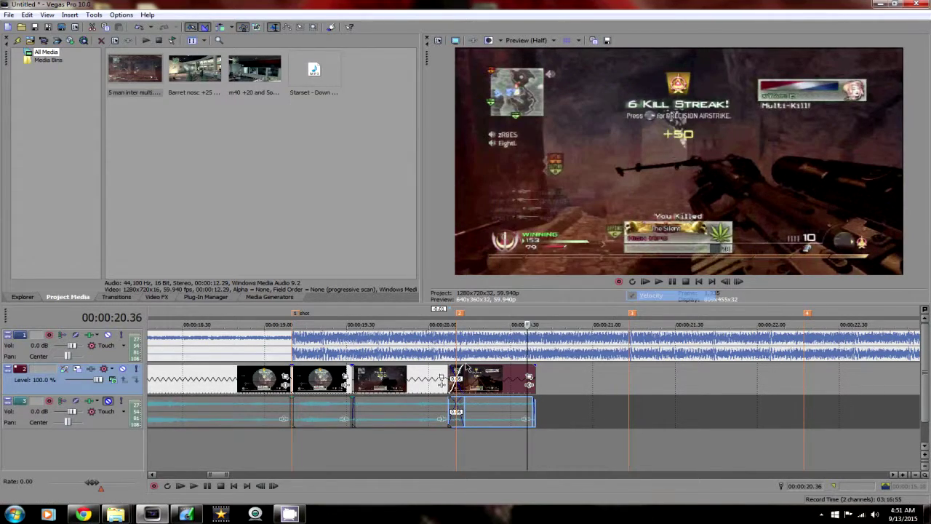
Insert a velocity envelope on the short section after marker 2
{"action": "right_click", "coordinate": [508, 376]}
{"action": "mouse_move", "coordinate": [582, 307]}
{"action": "left_click", "coordinate": [651, 307]}
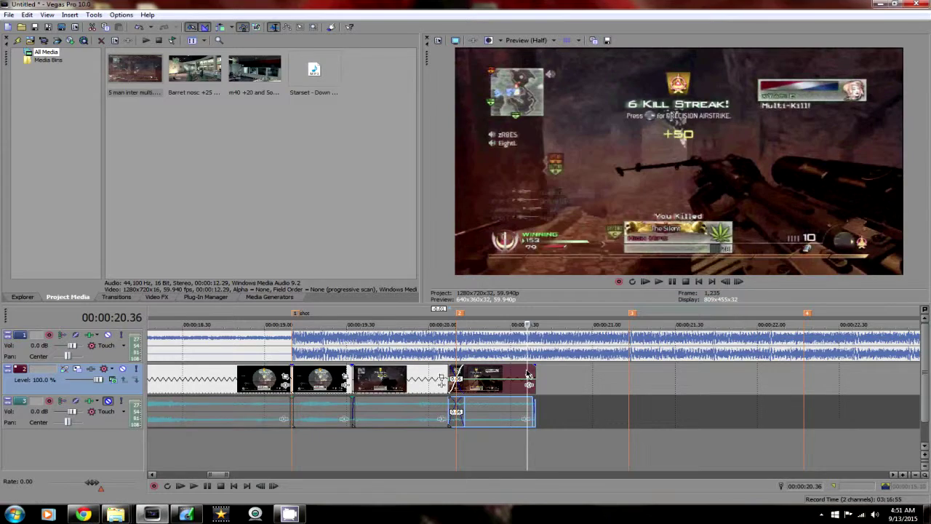
{"action": "right_click", "coordinate": [516, 375]}
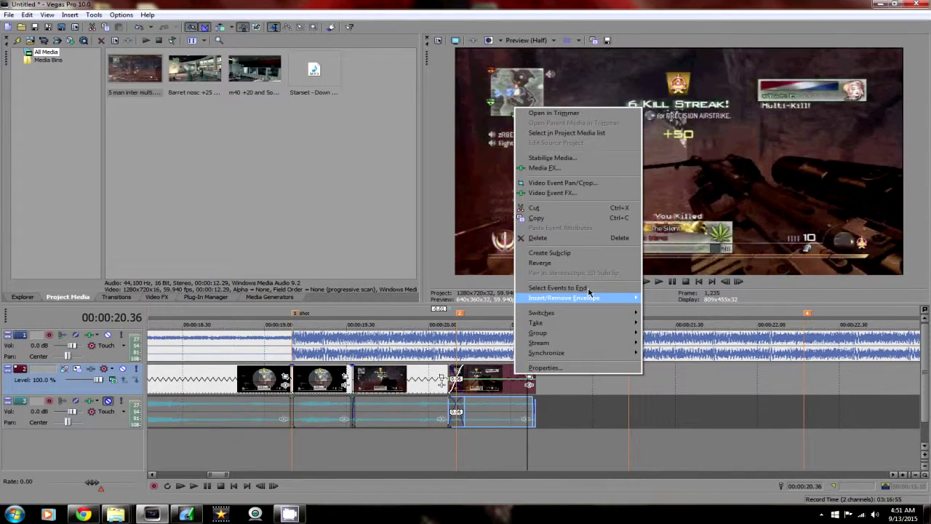
Lower the short section's velocity envelope slightly and extend the end of the section by 13 frames
{"action": "left_click", "coordinate": [499, 385]}
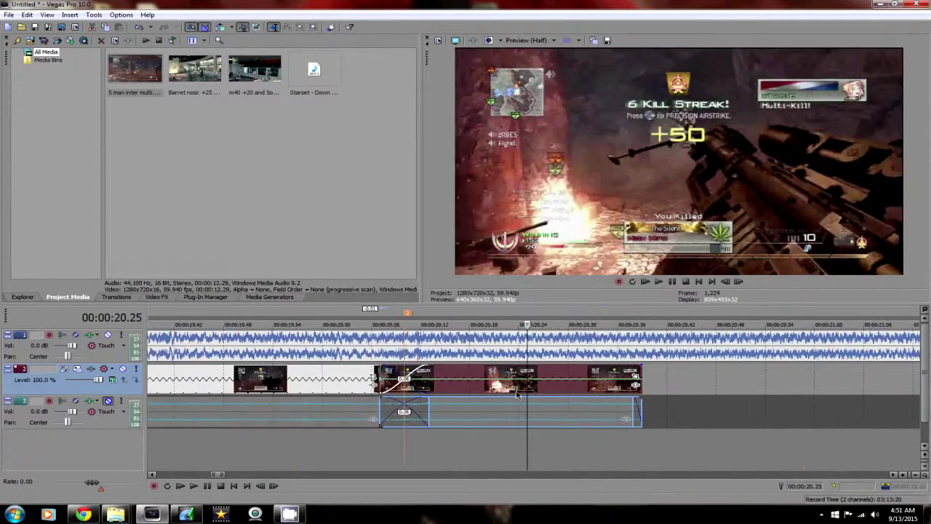
{"action": "scroll", "coordinate": [509, 384], "scroll_direction": "up", "scroll_amount": 4}
{"action": "left_click_drag", "start_coordinate": [520, 379], "coordinate": [521, 386]}
{"action": "scroll", "coordinate": [585, 377], "scroll_direction": "down", "scroll_amount": 3}
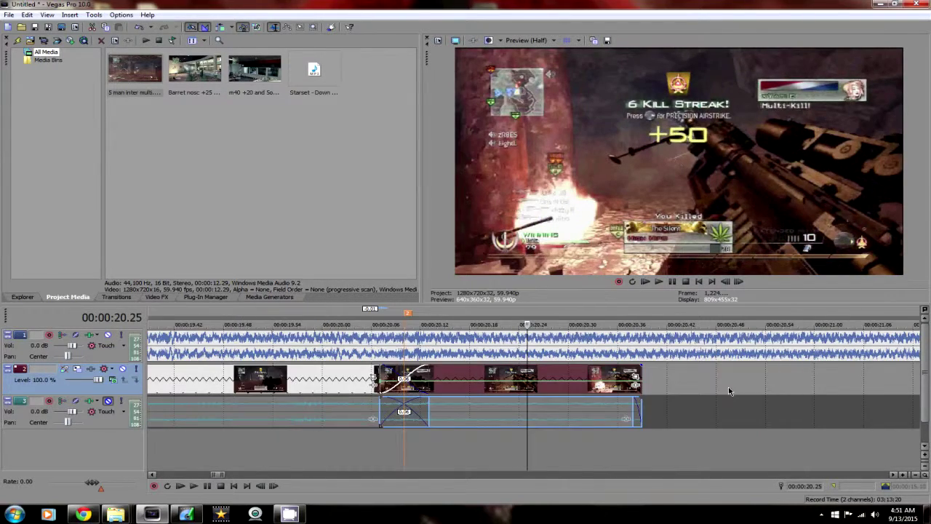
{"action": "left_click_drag", "start_coordinate": [585, 377], "coordinate": [637, 369]}
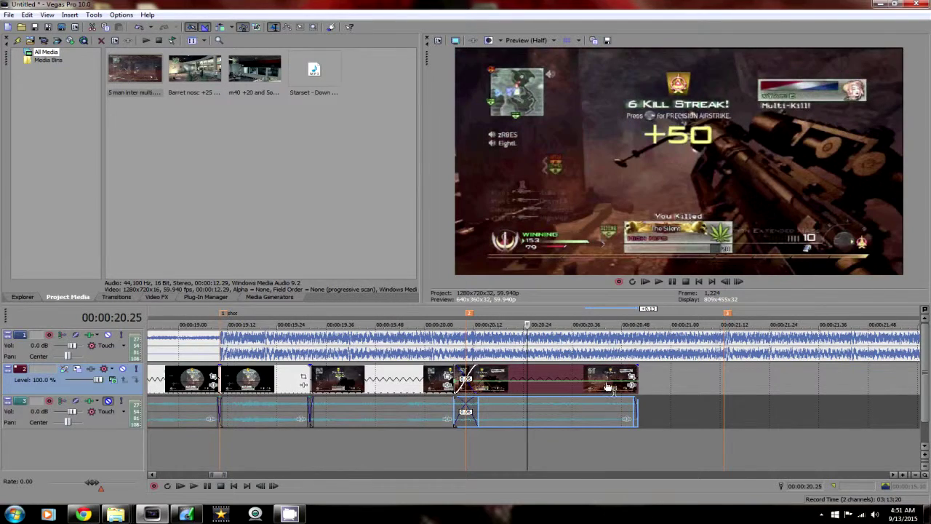
{"action": "left_click_drag", "start_coordinate": [609, 386], "coordinate": [609, 387]}
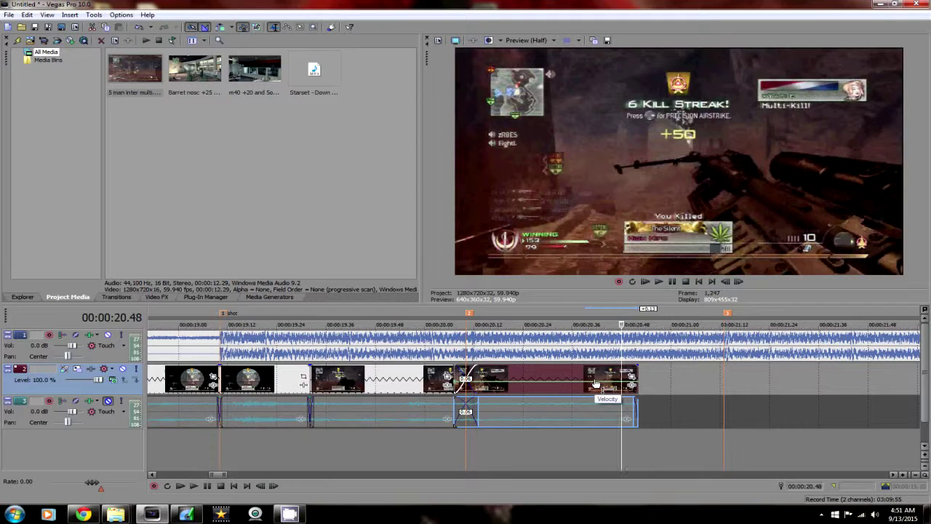
Add the "m40 +20 and 5on with triple" clip after the short section, with resampling disabled and Maintain aspect ratio off
{"action": "left_click_drag", "start_coordinate": [227, 86], "coordinate": [666, 379]}
{"action": "right_click", "coordinate": [761, 380]}
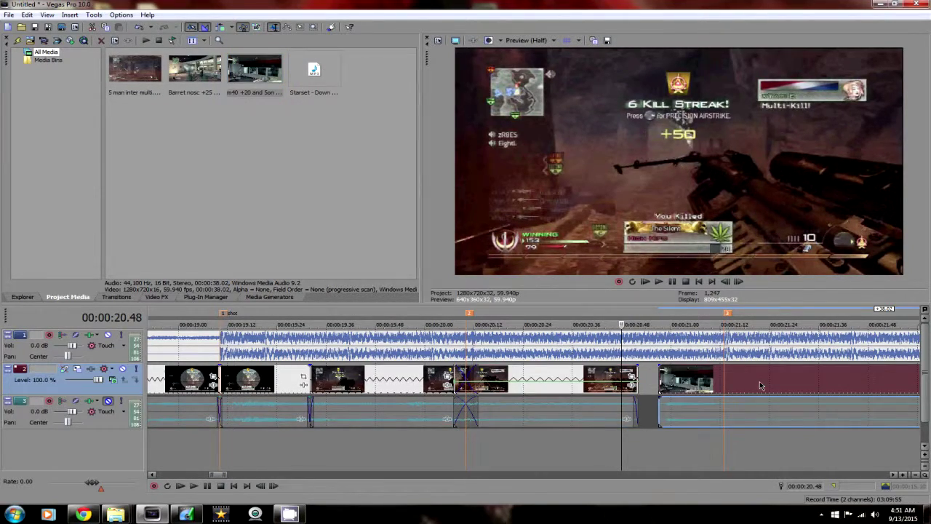
{"action": "left_click", "coordinate": [787, 375]}
{"action": "left_click", "coordinate": [400, 206]}
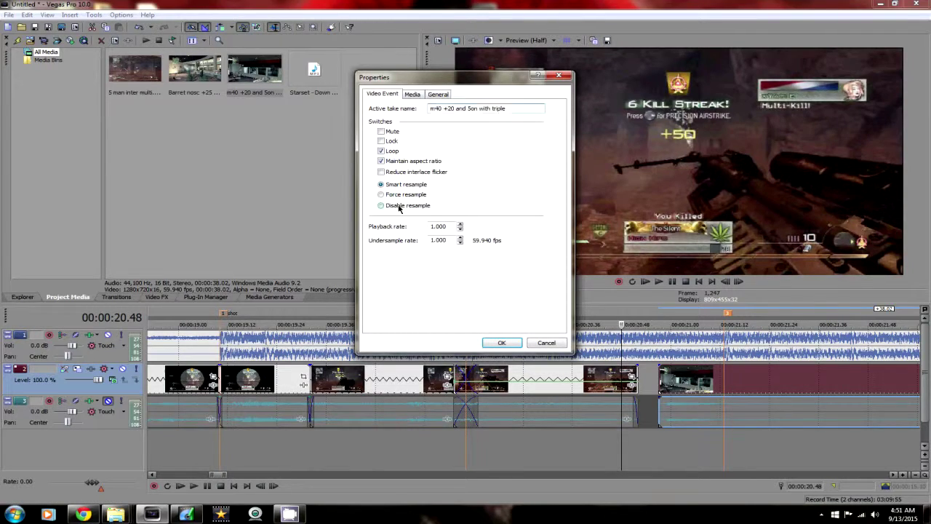
{"action": "left_click", "coordinate": [381, 161]}
{"action": "left_click", "coordinate": [501, 343]}
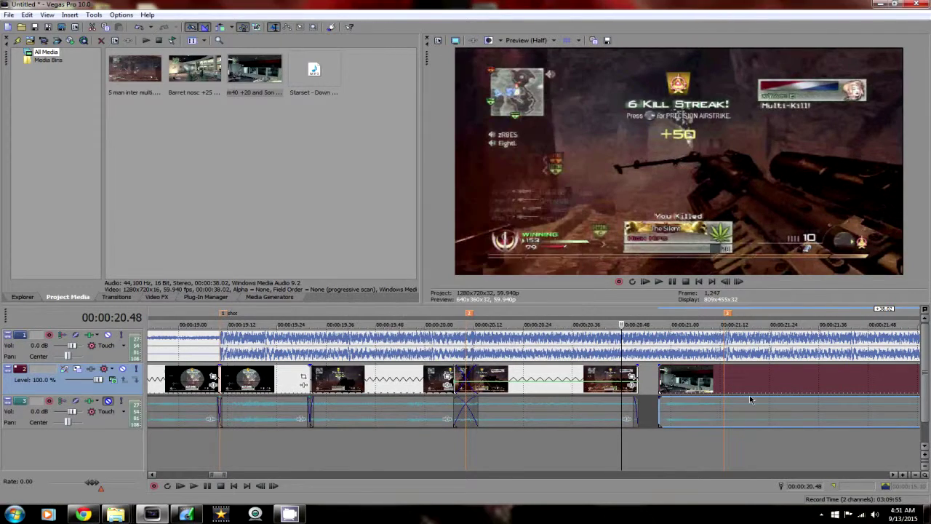
Trim about 14 seconds off the start of the m40 clip and place the cursor inside it at 00:00:37.41
{"action": "left_click", "coordinate": [754, 390]}
{"action": "scroll", "coordinate": [754, 386], "scroll_direction": "down", "scroll_amount": 3}
{"action": "scroll", "coordinate": [525, 388], "scroll_direction": "down", "scroll_amount": 2}
{"action": "scroll", "coordinate": [525, 387], "scroll_direction": "down", "scroll_amount": 3}
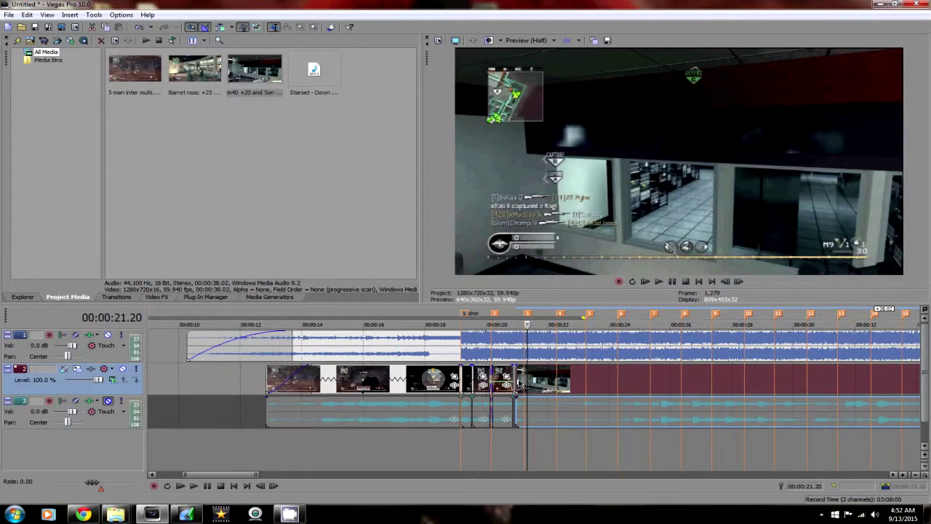
{"action": "left_click_drag", "start_coordinate": [518, 379], "coordinate": [722, 382]}
{"action": "scroll", "coordinate": [754, 387], "scroll_direction": "down", "scroll_amount": 3}
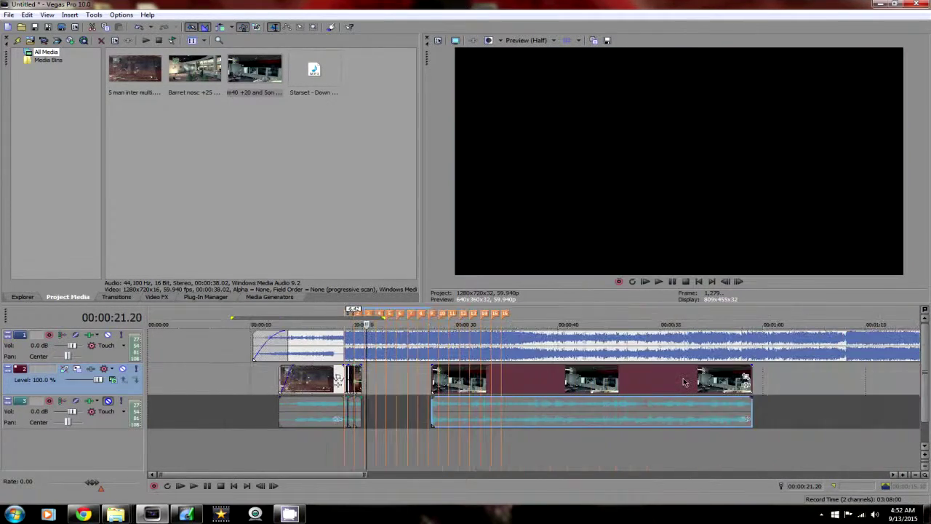
{"action": "left_click_drag", "start_coordinate": [435, 379], "coordinate": [510, 378]}
{"action": "left_click", "coordinate": [534, 381]}
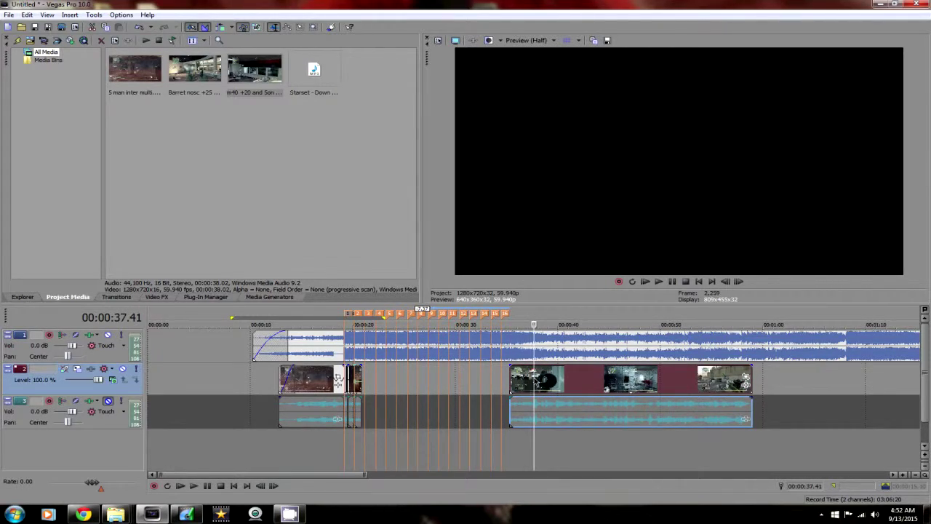
Trim the start of the m40 clip further in, to just past 00:00:40.10
{"action": "left_click_drag", "start_coordinate": [509, 379], "coordinate": [535, 379]}
{"action": "left_click", "coordinate": [559, 382]}
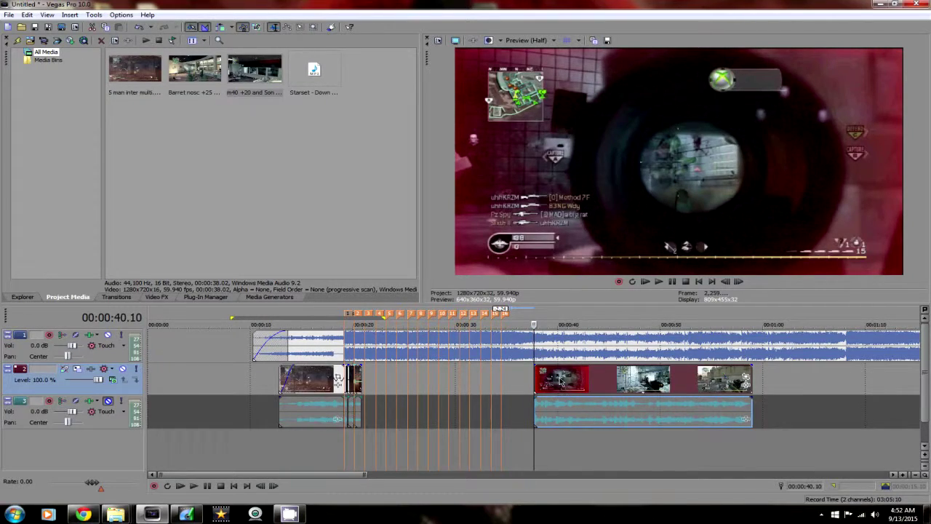
{"action": "scroll", "coordinate": [589, 384], "scroll_direction": "up", "scroll_amount": 2}
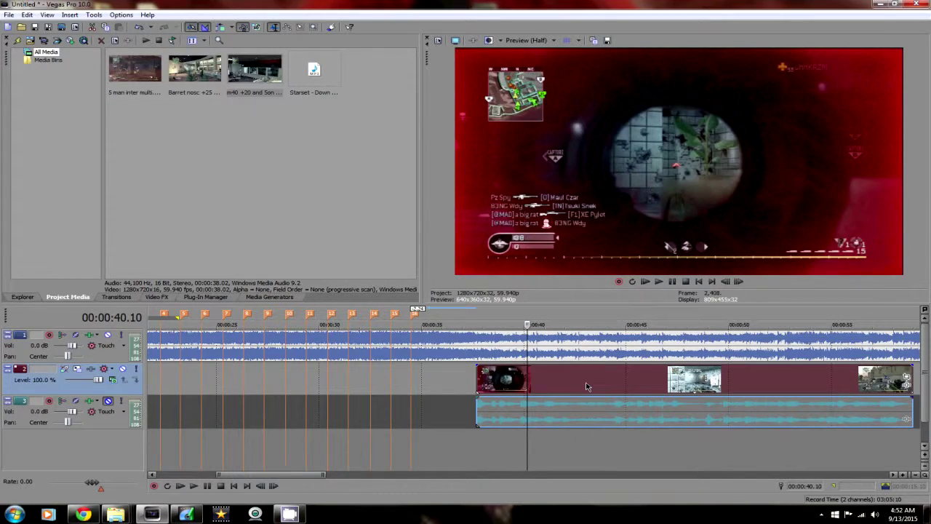
{"action": "left_click_drag", "start_coordinate": [479, 378], "coordinate": [539, 383]}
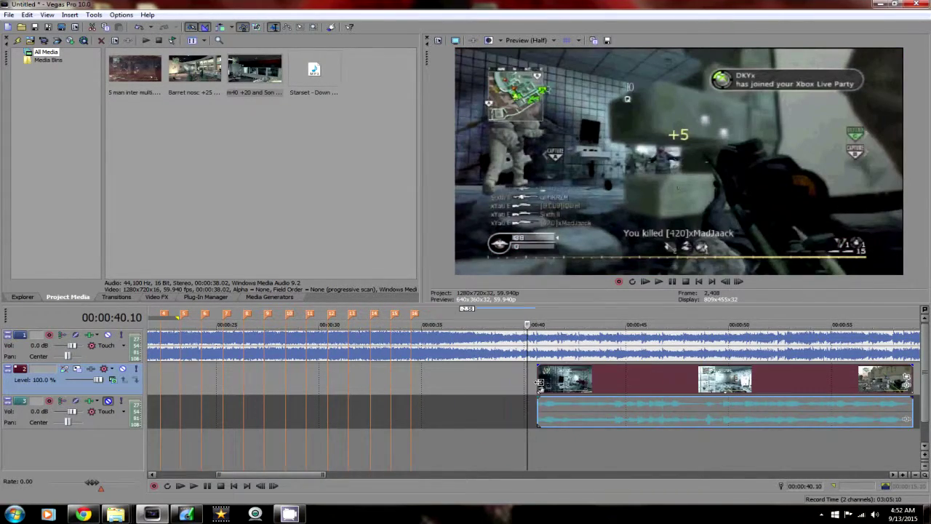
Find the shot frame early in the m40 clip and split the clip at 00:00:44.24
{"action": "left_click", "coordinate": [615, 379]}
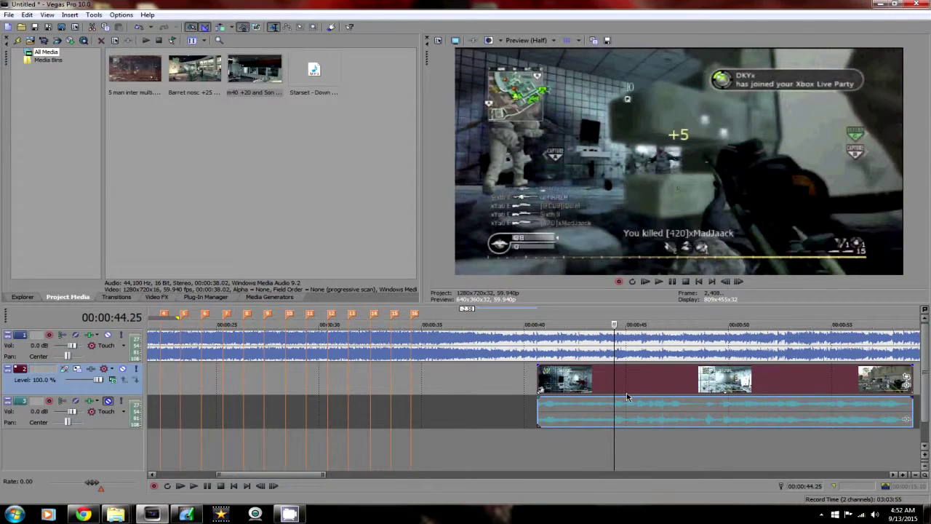
{"action": "scroll", "coordinate": [628, 396], "scroll_direction": "up", "scroll_amount": 3}
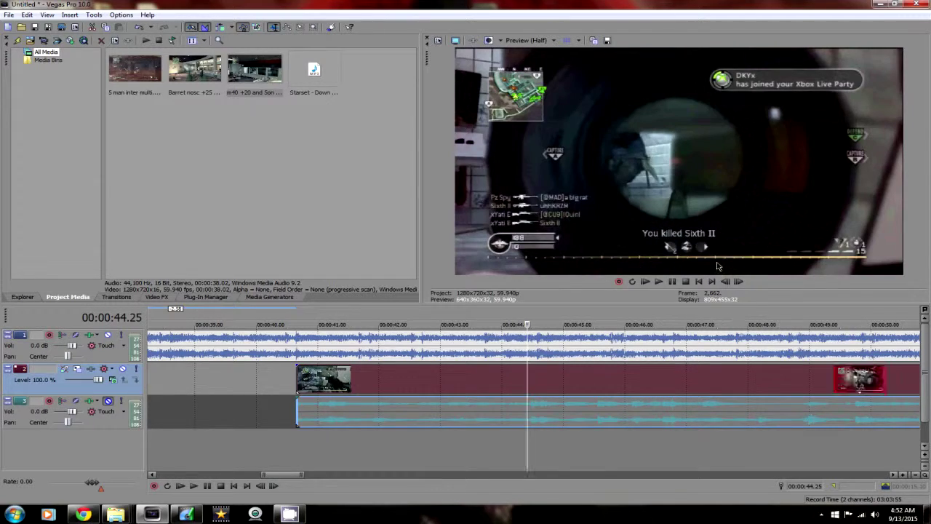
{"action": "scroll", "coordinate": [575, 379], "scroll_direction": "down", "scroll_amount": 4}
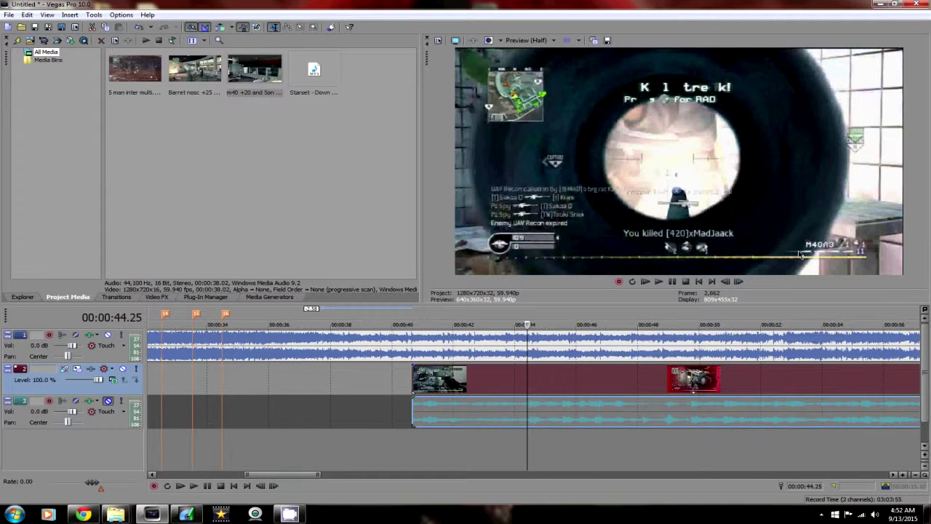
{"action": "scroll", "coordinate": [804, 259], "scroll_direction": "up", "scroll_amount": 1}
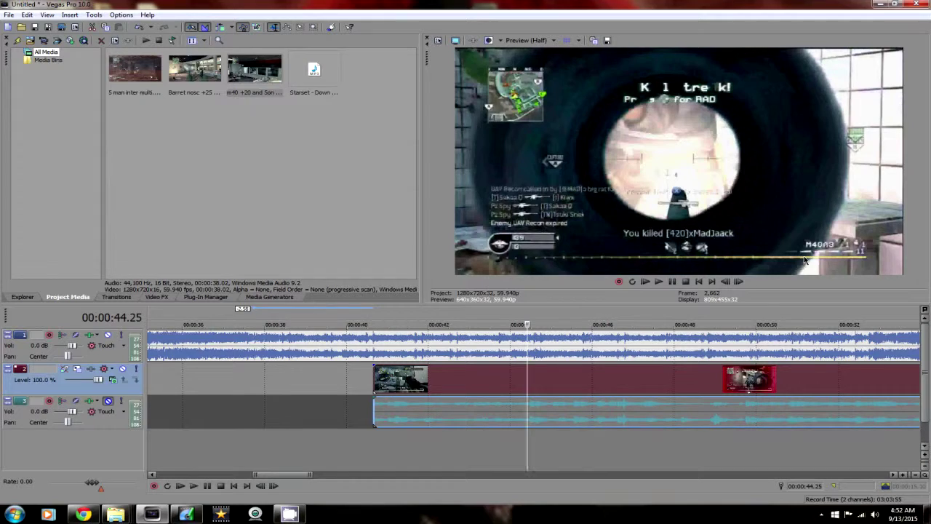
{"action": "key", "text": "Left"}
{"action": "key", "text": "Left"}
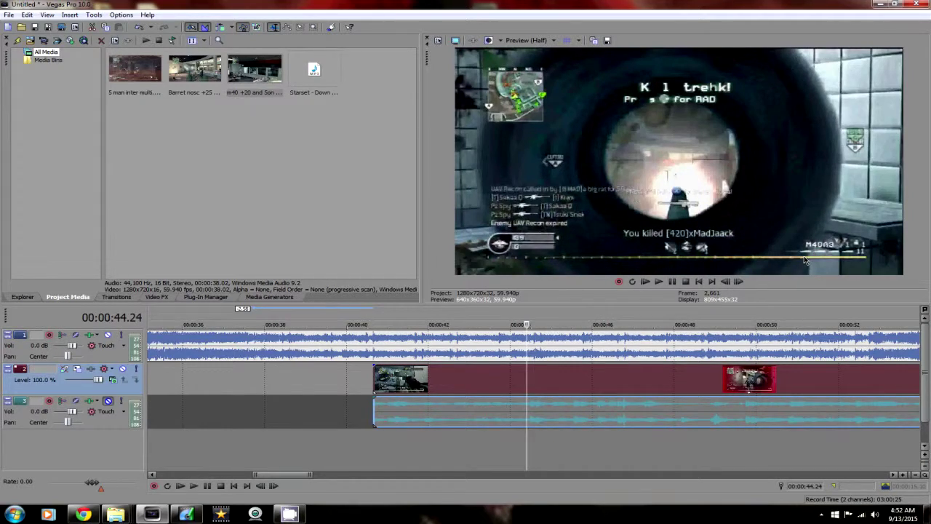
{"action": "key", "text": "Right"}
{"action": "key", "text": "s"}
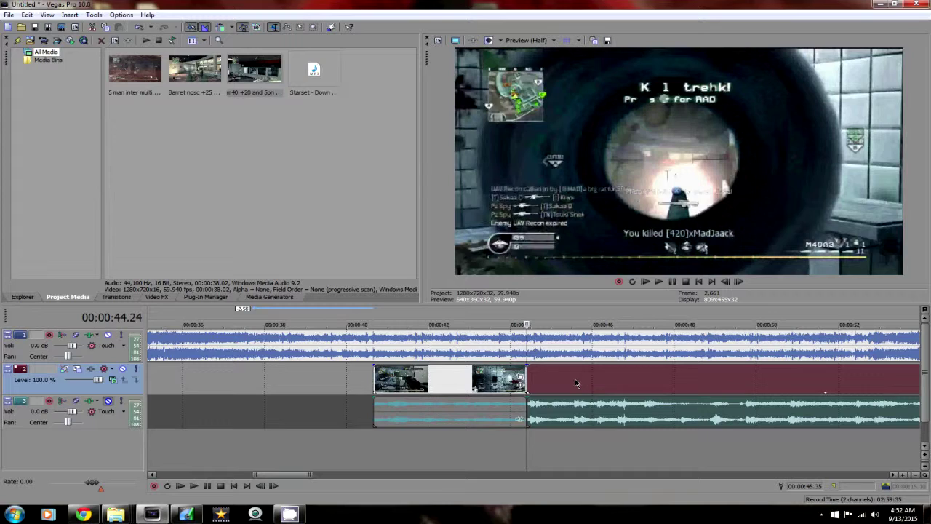
Step frame by frame to the next shot in the m40 clip and split it at 00:00:45.29
{"action": "left_click", "coordinate": [576, 383]}
{"action": "key", "text": "Left"}
{"action": "key", "text": "Left"}
{"action": "key", "text": "Left"}
{"action": "key", "text": "Left"}
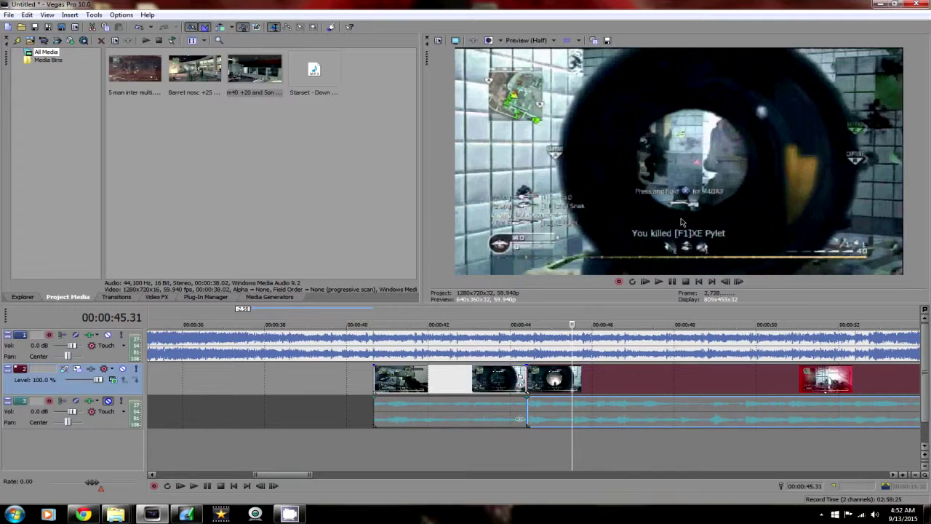
{"action": "key", "text": "Left"}
{"action": "key", "text": "Left"}
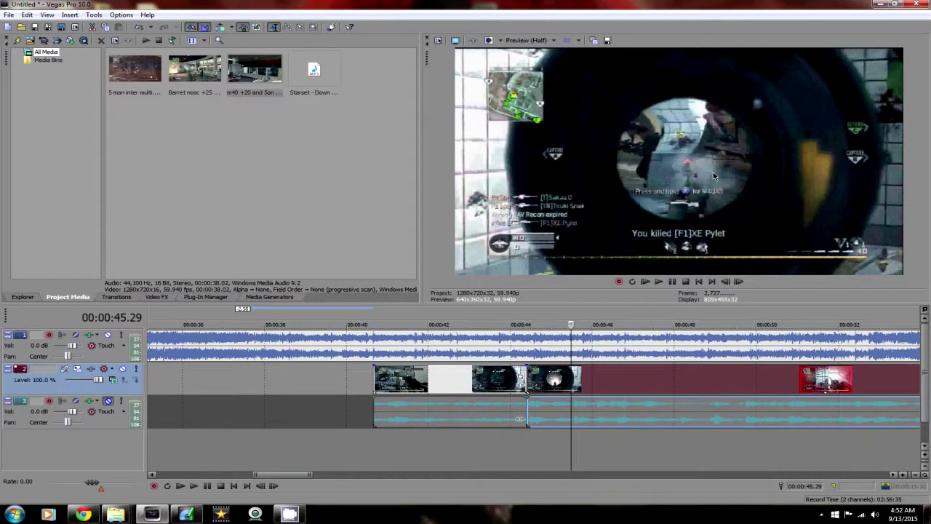
{"action": "key", "text": "Left"}
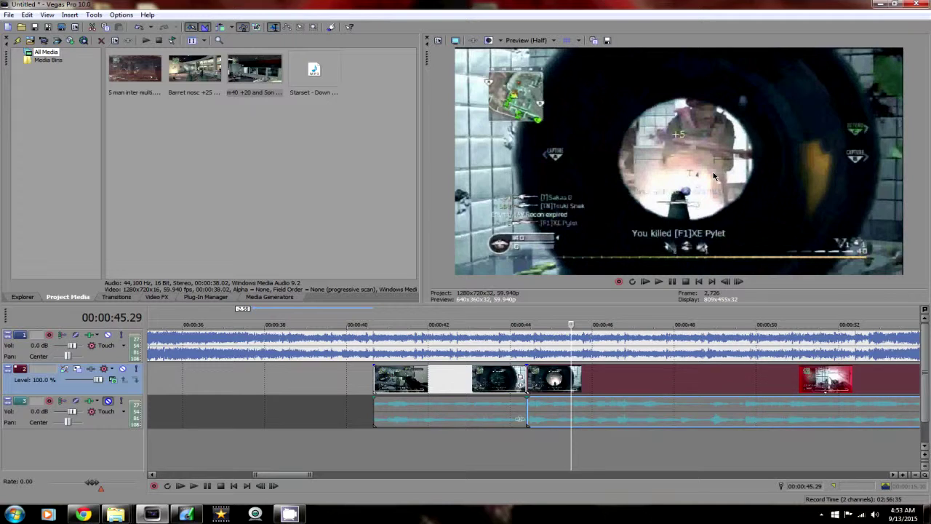
{"action": "key", "text": "Left"}
{"action": "key", "text": "Right"}
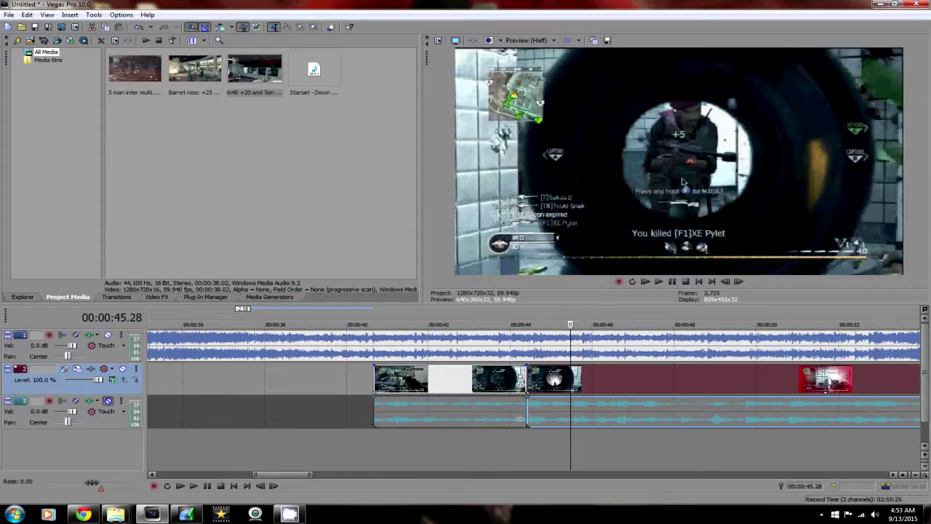
{"action": "key", "text": "Left"}
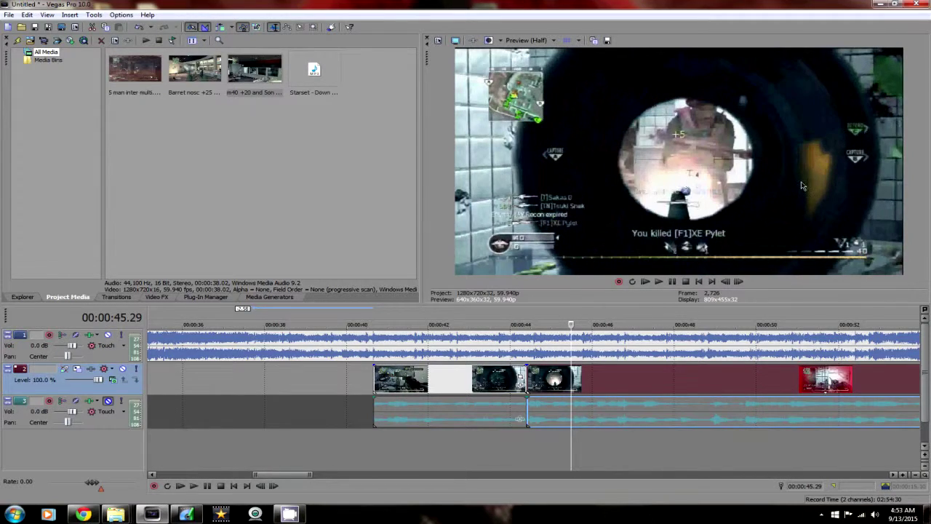
{"action": "key", "text": "Left"}
{"action": "key", "text": "Right"}
{"action": "key", "text": "Left"}
{"action": "key", "text": "Right"}
{"action": "key", "text": "s"}
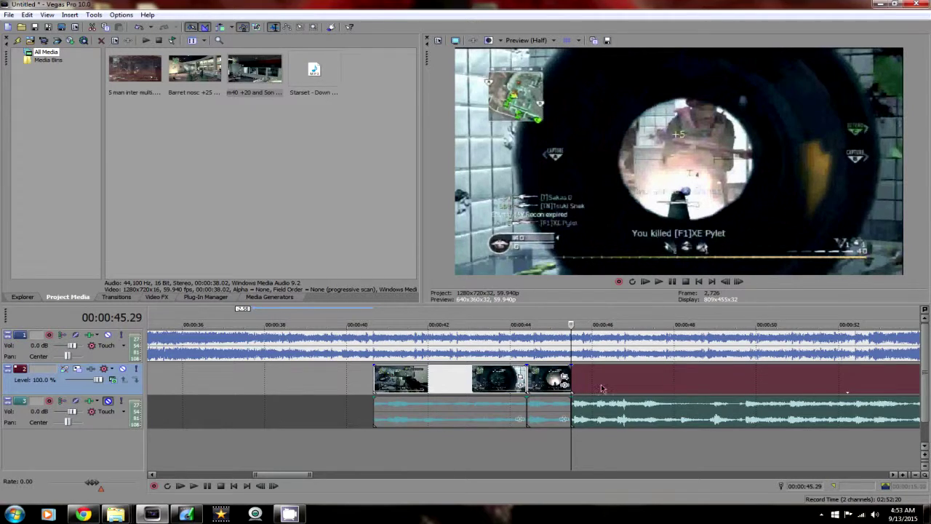
Step to the third shot in the remaining m40 footage and split it at 00:00:46.32
{"action": "left_click", "coordinate": [598, 387]}
{"action": "scroll", "coordinate": [597, 386], "scroll_direction": "up", "scroll_amount": 3}
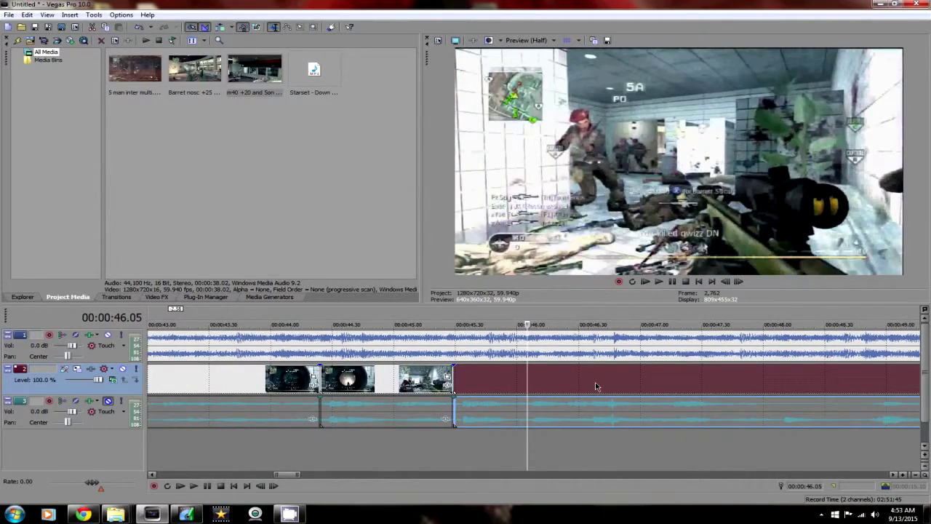
{"action": "key", "text": "Right"}
{"action": "key", "text": "Right"}
{"action": "key", "text": "Right"}
{"action": "key", "text": "Right"}
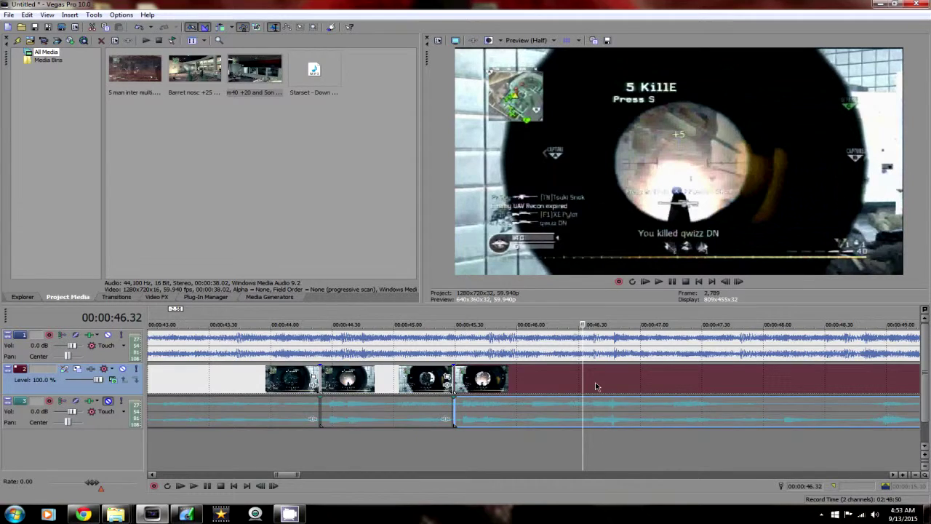
{"action": "key", "text": "s"}
Trim more than two seconds off the start of the first m40 piece
{"action": "scroll", "coordinate": [507, 382], "scroll_direction": "down", "scroll_amount": 3}
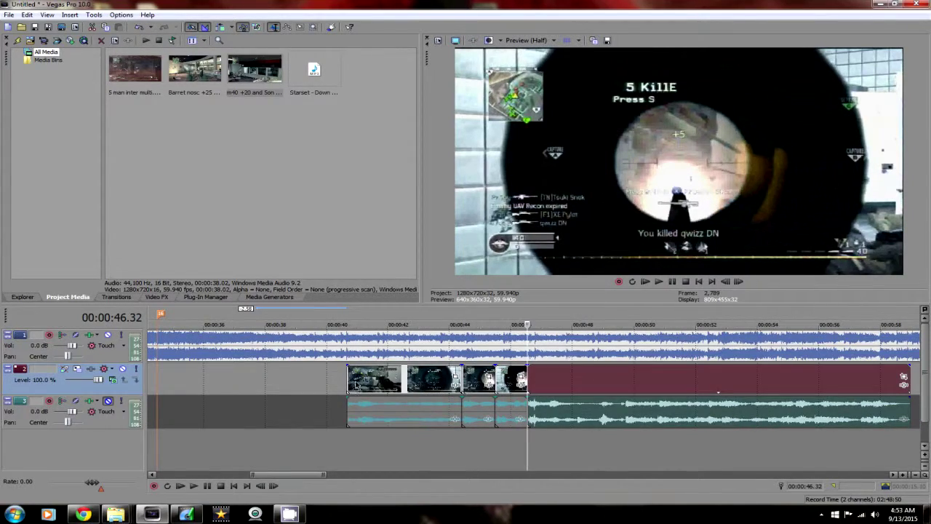
{"action": "left_click", "coordinate": [349, 381]}
{"action": "left_click_drag", "start_coordinate": [349, 380], "coordinate": [422, 382]}
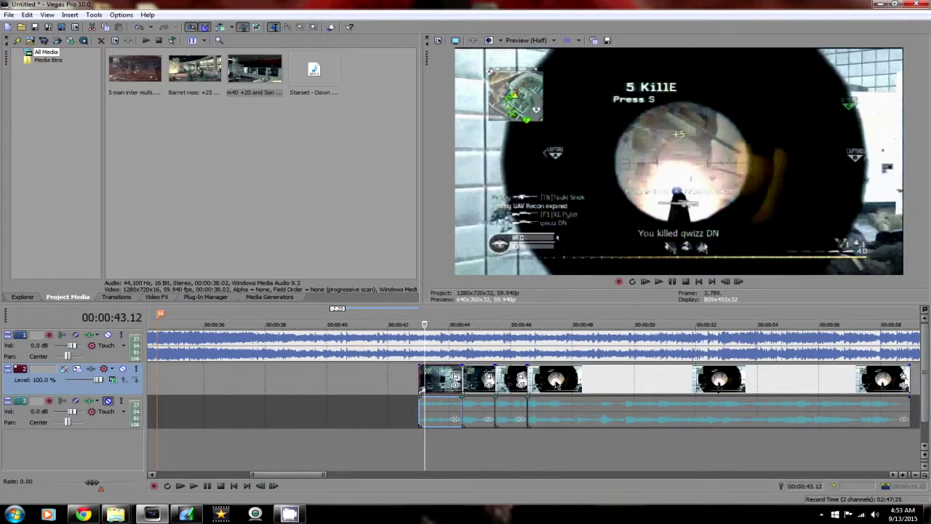
Select all four m40 pieces and move them together earlier, so they begin around marker 4
{"action": "left_click", "coordinate": [565, 382], "text": "shift"}
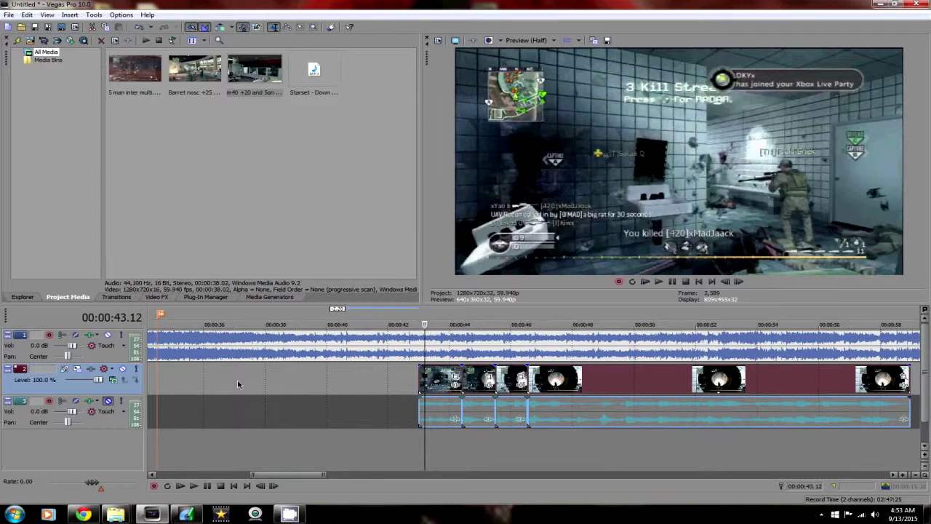
{"action": "left_click_drag", "start_coordinate": [237, 384], "coordinate": [217, 386]}
{"action": "scroll", "coordinate": [222, 384], "scroll_direction": "down", "scroll_amount": 5}
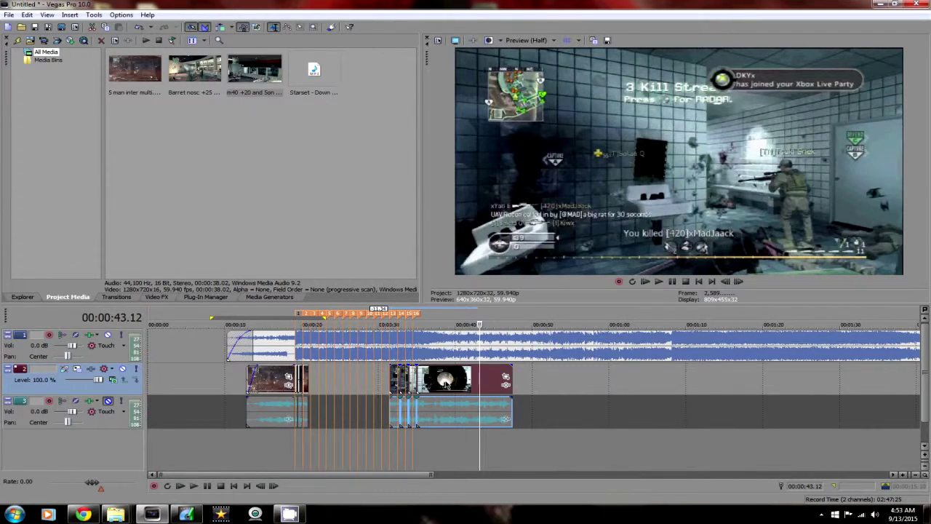
{"action": "left_click_drag", "start_coordinate": [448, 385], "coordinate": [379, 383]}
Move the first m40 piece back over the end of the short section before marker 3, forming a 16-frame crossfade
{"action": "left_click", "coordinate": [319, 429]}
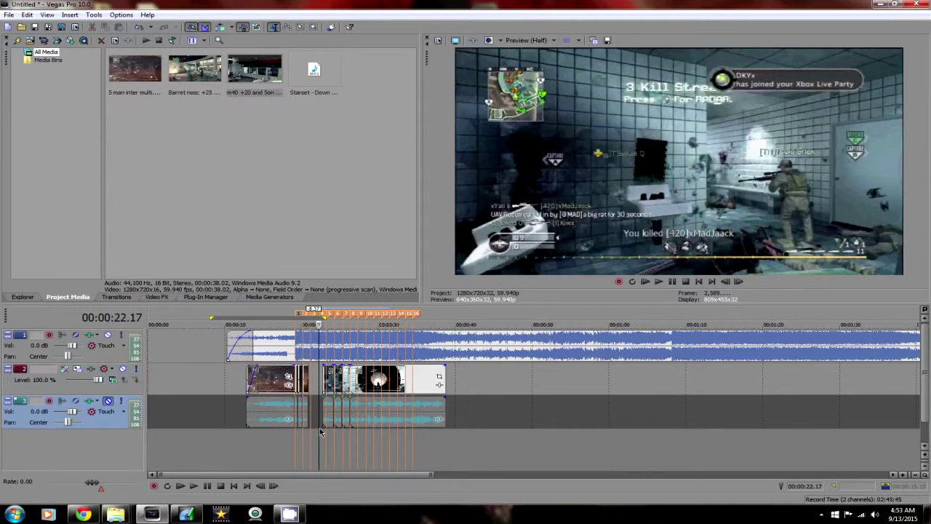
{"action": "scroll", "coordinate": [587, 383], "scroll_direction": "up", "scroll_amount": 6}
{"action": "left_click", "coordinate": [589, 384]}
{"action": "left_click_drag", "start_coordinate": [520, 384], "coordinate": [478, 378]}
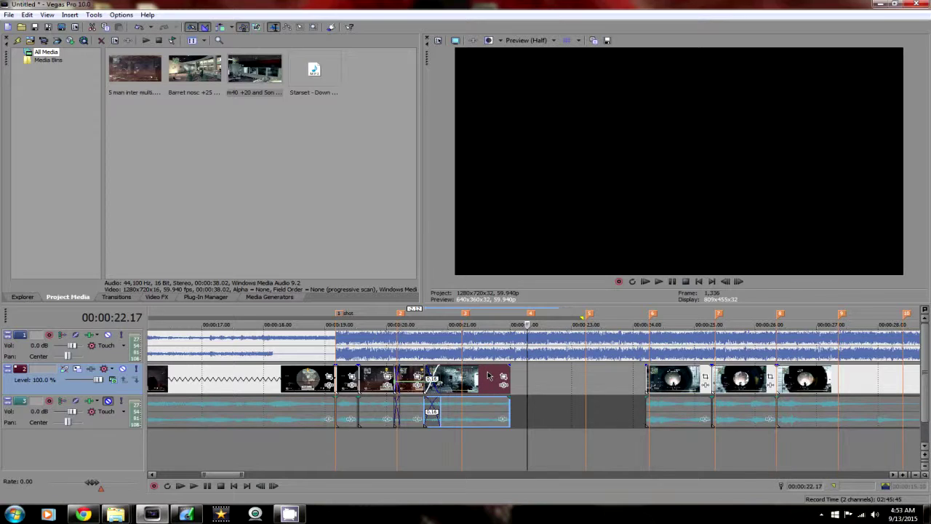
Split the first m40 piece at 00:00:21.46, move the short remainder toward marker 4 and stretch the preceding part to meet it
{"action": "left_click", "coordinate": [494, 375]}
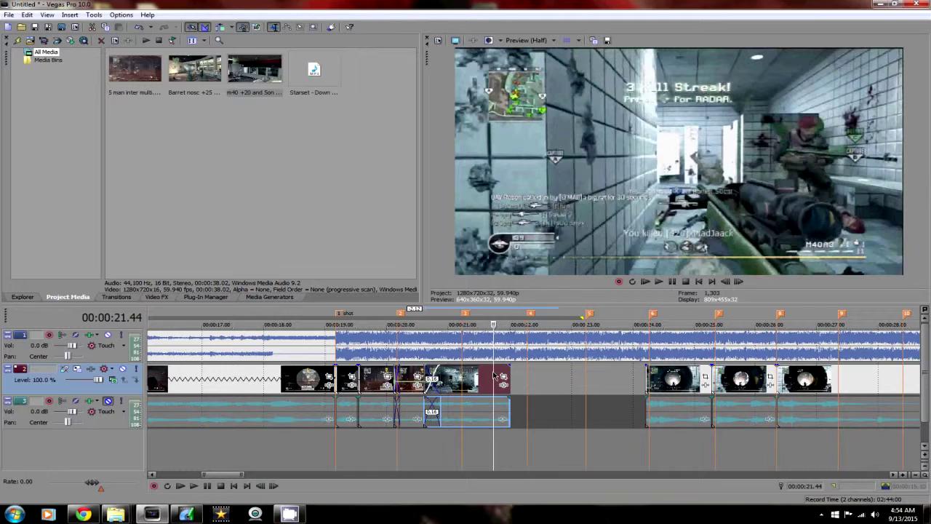
{"action": "key", "text": "Right"}
{"action": "key", "text": "Right"}
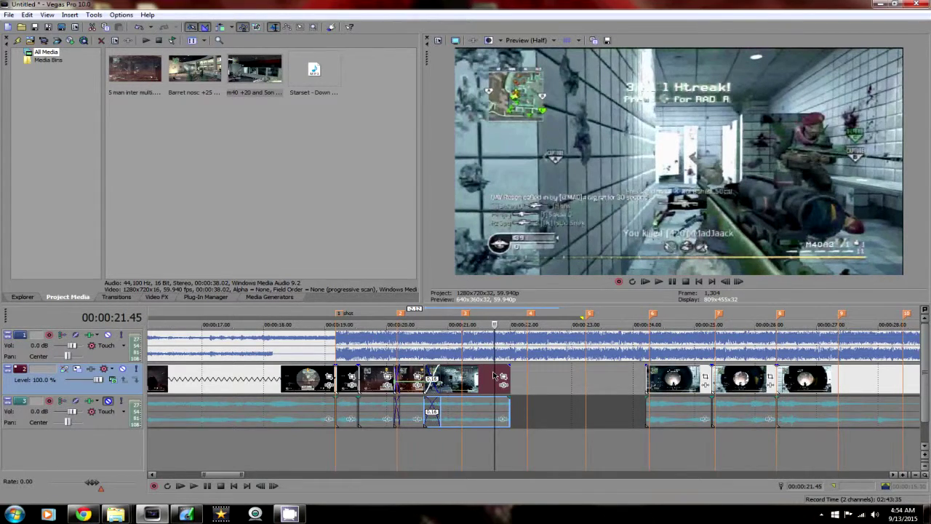
{"action": "key", "text": "s"}
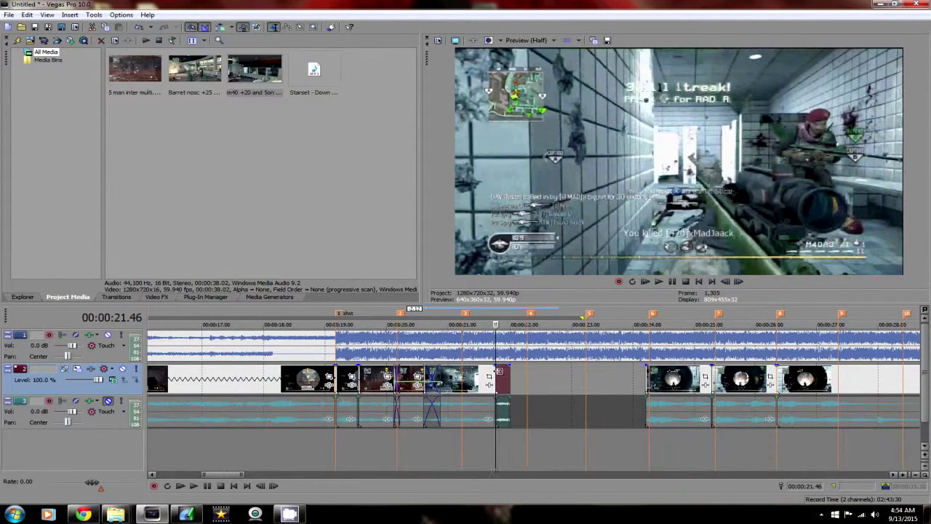
{"action": "left_click_drag", "start_coordinate": [502, 376], "coordinate": [520, 375]}
Move the second m40 shot piece to marker 4 and time-compress it so that it ends at marker 5
{"action": "left_click_drag", "start_coordinate": [662, 386], "coordinate": [544, 386]}
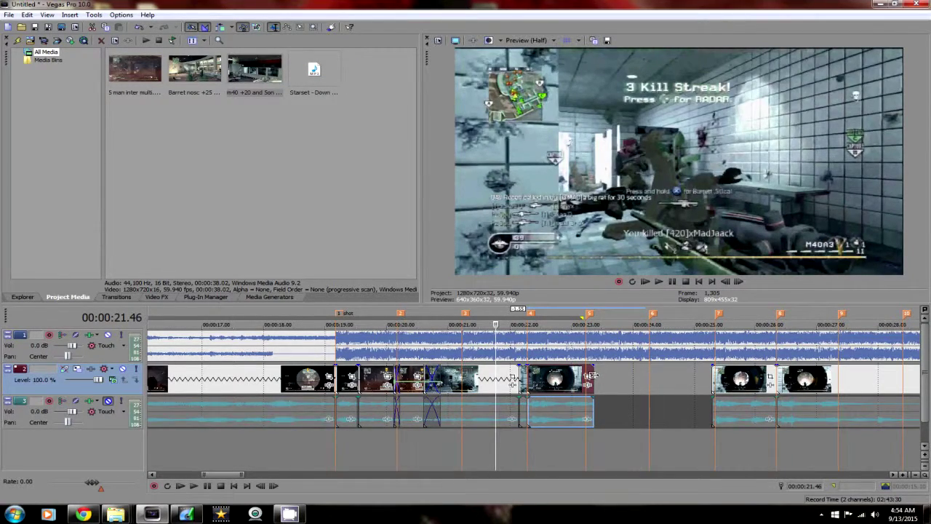
{"action": "left_click_drag", "start_coordinate": [590, 376], "coordinate": [585, 375]}
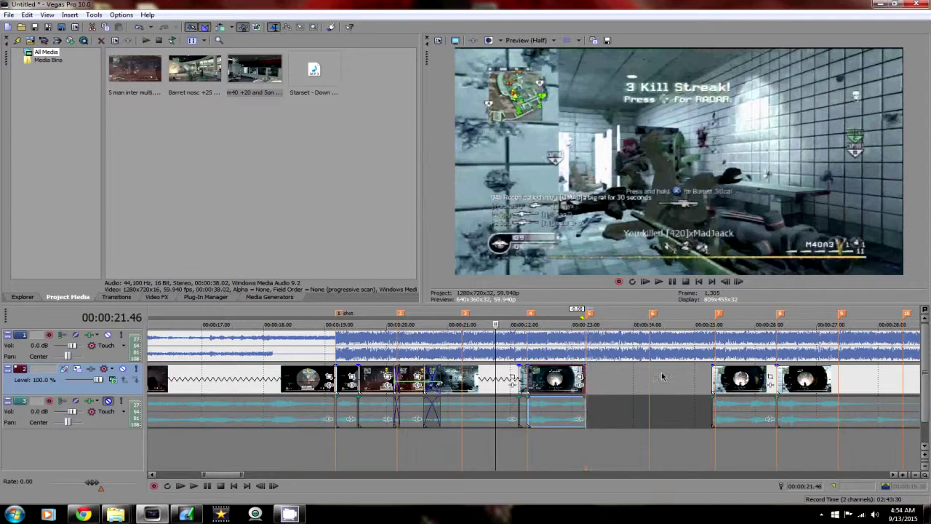
Move the third m40 shot piece to marker 5 and align marker 6 with the end of the piece
{"action": "left_click_drag", "start_coordinate": [724, 382], "coordinate": [586, 382]}
{"action": "left_click", "coordinate": [648, 335]}
{"action": "scroll", "coordinate": [643, 334], "scroll_direction": "up", "scroll_amount": 2}
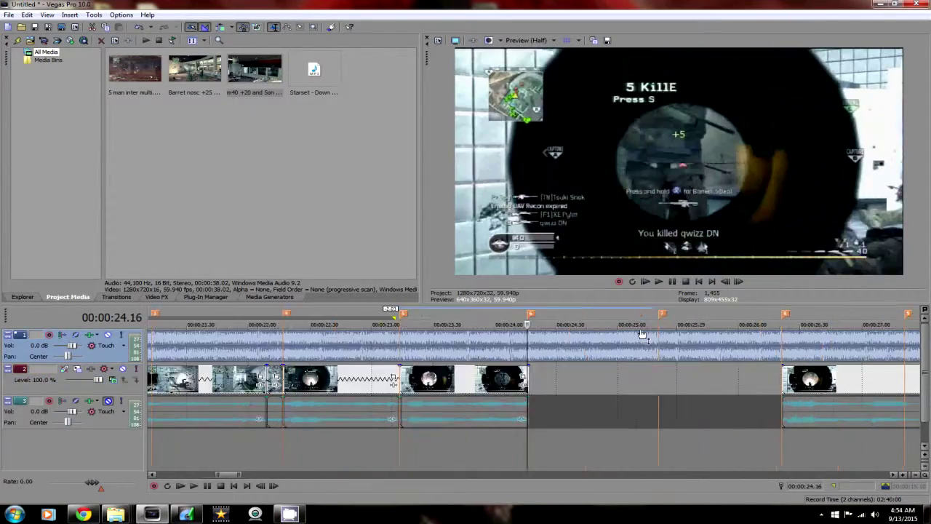
{"action": "scroll", "coordinate": [643, 335], "scroll_direction": "up", "scroll_amount": 3}
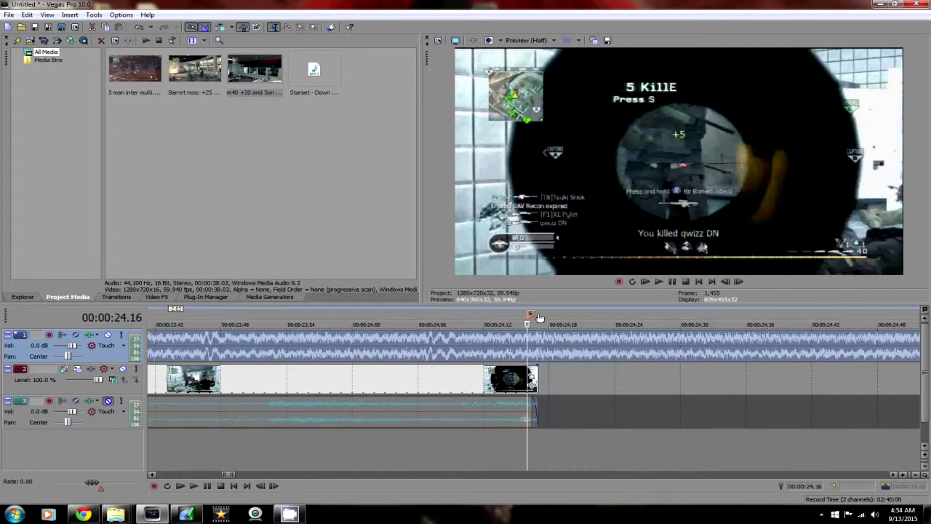
{"action": "scroll", "coordinate": [500, 357], "scroll_direction": "down", "scroll_amount": 1}
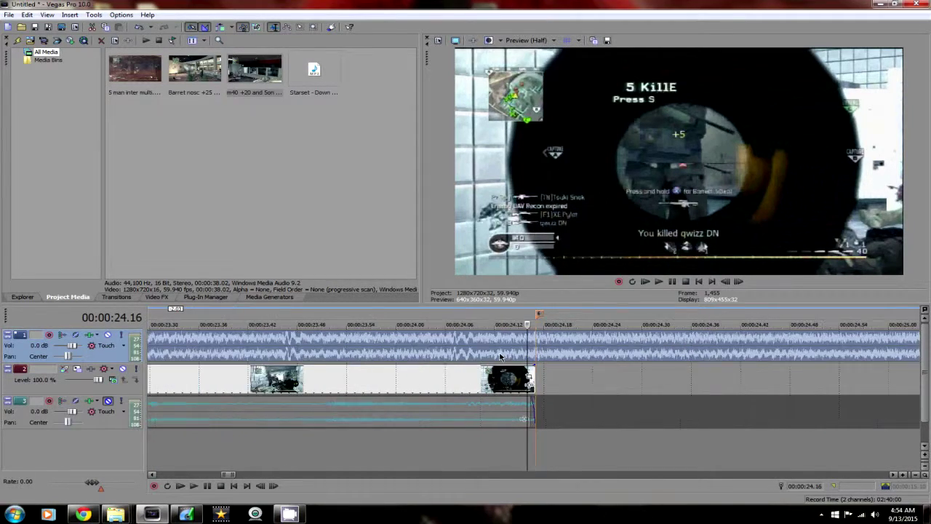
Shift marker 5 slightly earlier and time-stretch the start of the third shot piece to meet it
{"action": "scroll", "coordinate": [500, 356], "scroll_direction": "down", "scroll_amount": 2}
{"action": "left_click_drag", "start_coordinate": [276, 314], "coordinate": [269, 316]}
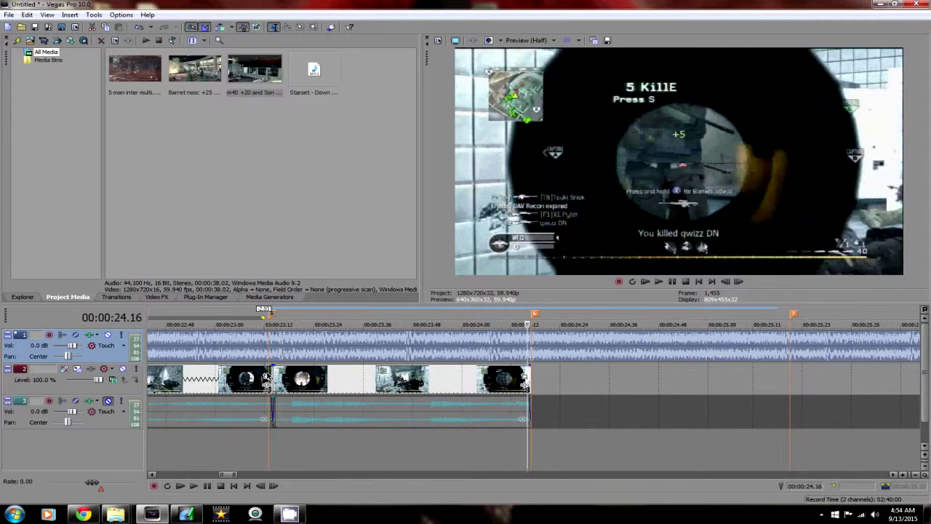
{"action": "left_click_drag", "start_coordinate": [271, 373], "coordinate": [268, 374], "text": "ctrl"}
Move the long final m40 piece to marker 6, directly against the end of the third shot piece
{"action": "scroll", "coordinate": [551, 309], "scroll_direction": "down", "scroll_amount": 5}
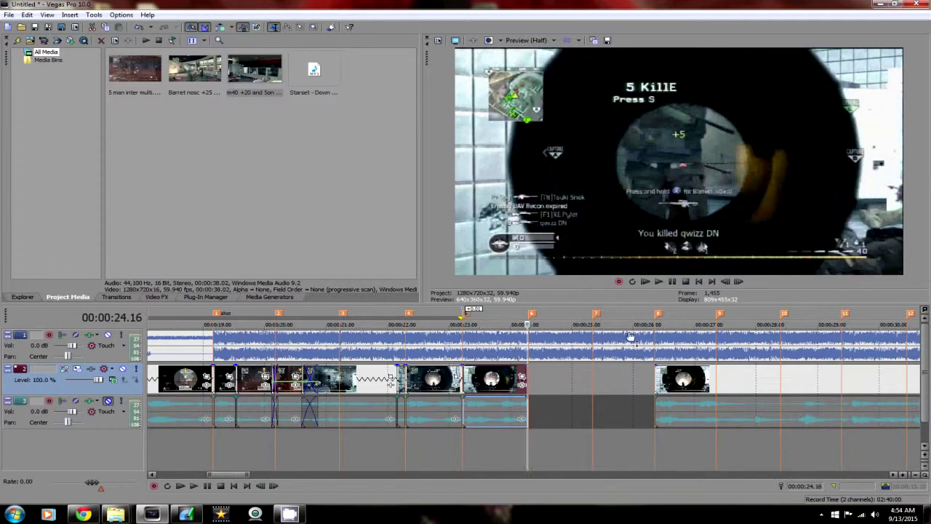
{"action": "left_click_drag", "start_coordinate": [701, 386], "coordinate": [568, 386]}
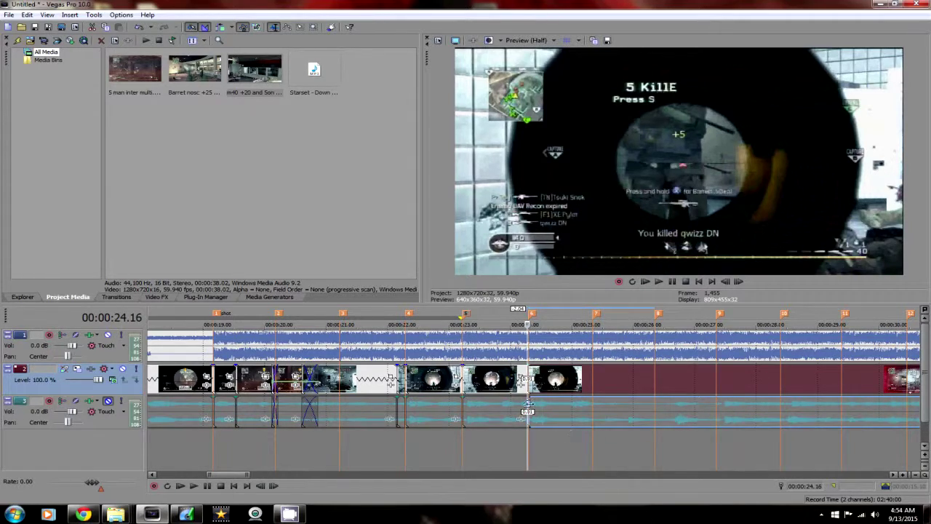
{"action": "scroll", "coordinate": [527, 408], "scroll_direction": "up", "scroll_amount": 5}
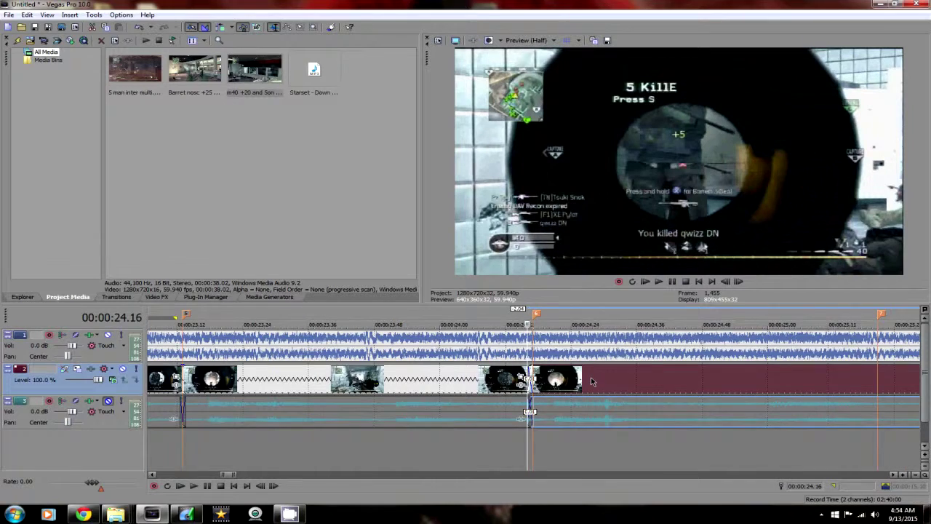
Nudge the start of the final m40 piece one frame later at its join with the third shot piece on marker 6
{"action": "scroll", "coordinate": [587, 387], "scroll_direction": "down", "scroll_amount": 3}
{"action": "left_click", "coordinate": [529, 381]}
{"action": "scroll", "coordinate": [584, 386], "scroll_direction": "up", "scroll_amount": 3}
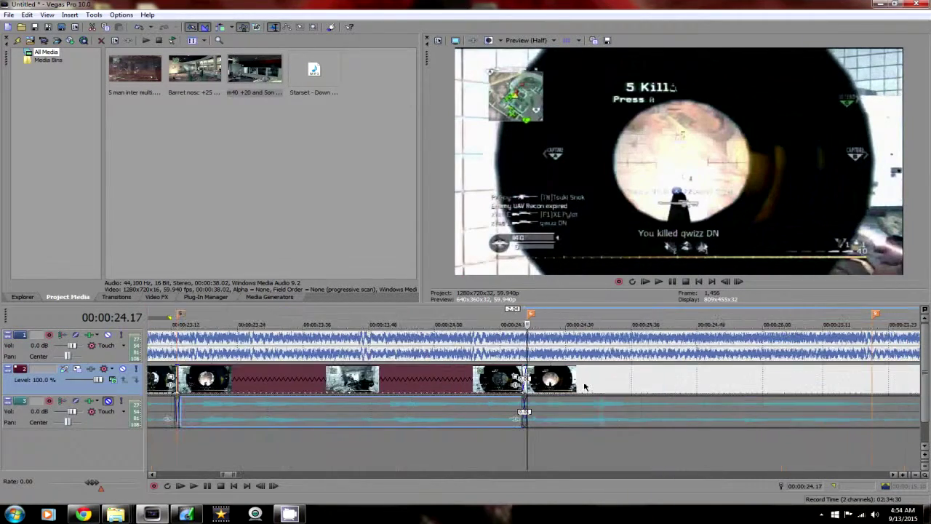
{"action": "scroll", "coordinate": [584, 387], "scroll_direction": "down", "scroll_amount": 3}
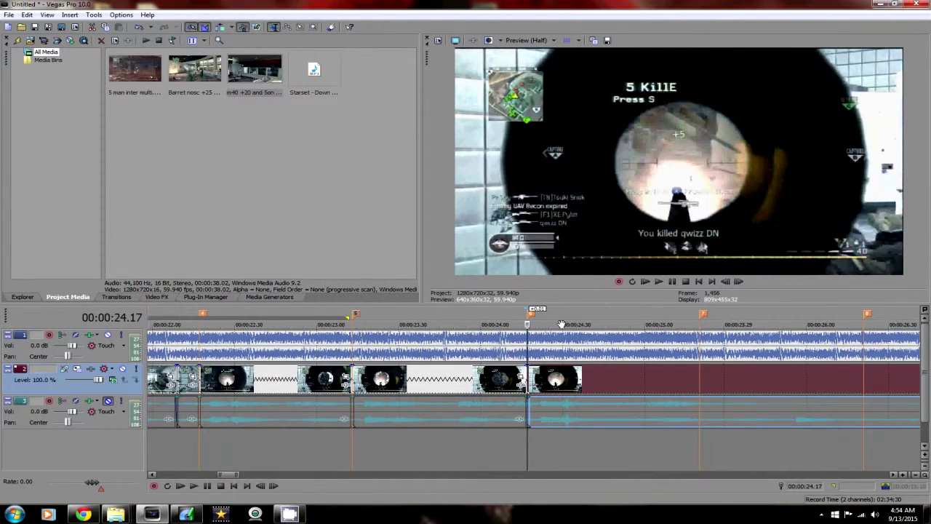
{"action": "scroll", "coordinate": [655, 389], "scroll_direction": "down", "scroll_amount": 1}
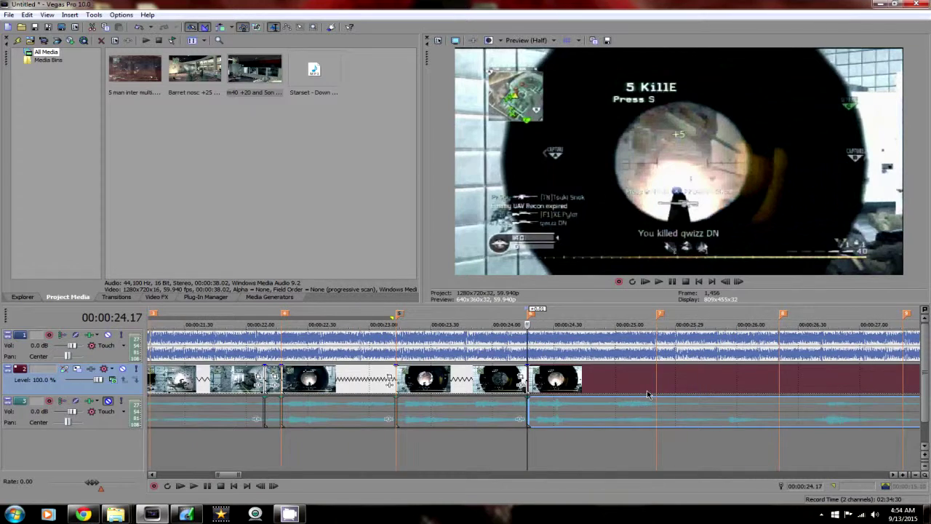
{"action": "scroll", "coordinate": [647, 395], "scroll_direction": "down", "scroll_amount": 2}
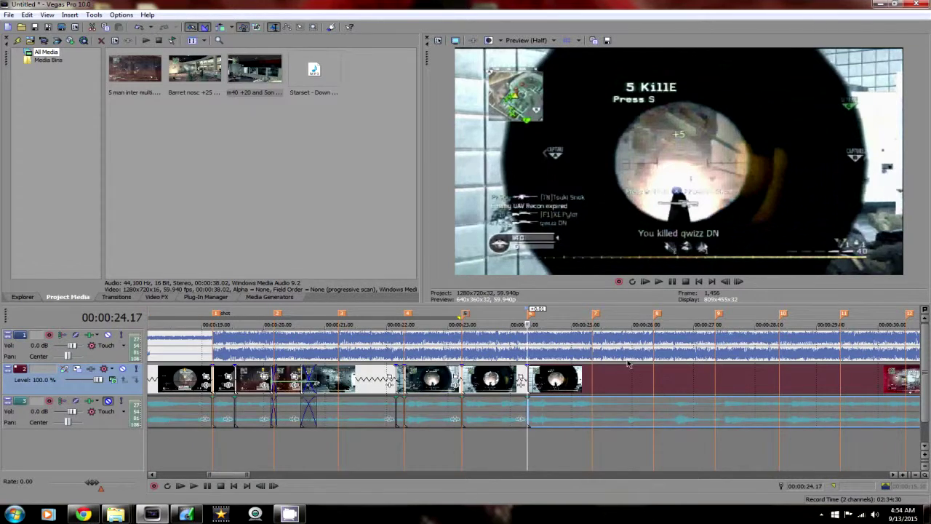
Split the final m40 piece at 00:00:24.33, where the scoped view ends just after marker 6
{"action": "key", "text": "space"}
{"action": "key", "text": "space"}
{"action": "key", "text": "Right"}
{"action": "key", "text": "Right"}
{"action": "key", "text": "Right"}
{"action": "key", "text": "Right"}
{"action": "key", "text": "Right"}
{"action": "key", "text": "Right"}
{"action": "key", "text": "Right"}
{"action": "key", "text": "Right"}
{"action": "key", "text": "Right"}
{"action": "key", "text": "Right"}
{"action": "key", "text": "Right"}
{"action": "key", "text": "Right"}
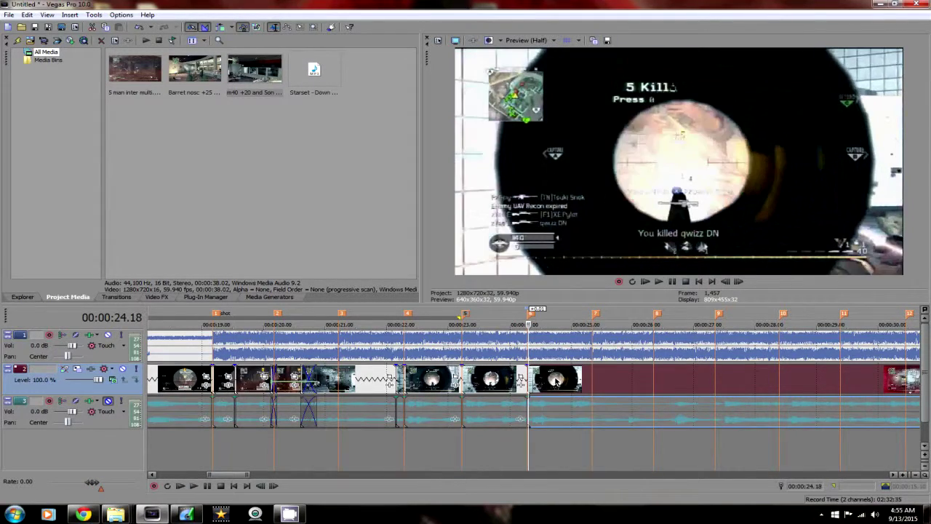
{"action": "key", "text": "Right"}
{"action": "key", "text": "Right"}
{"action": "key", "text": "Right"}
{"action": "key", "text": "Right"}
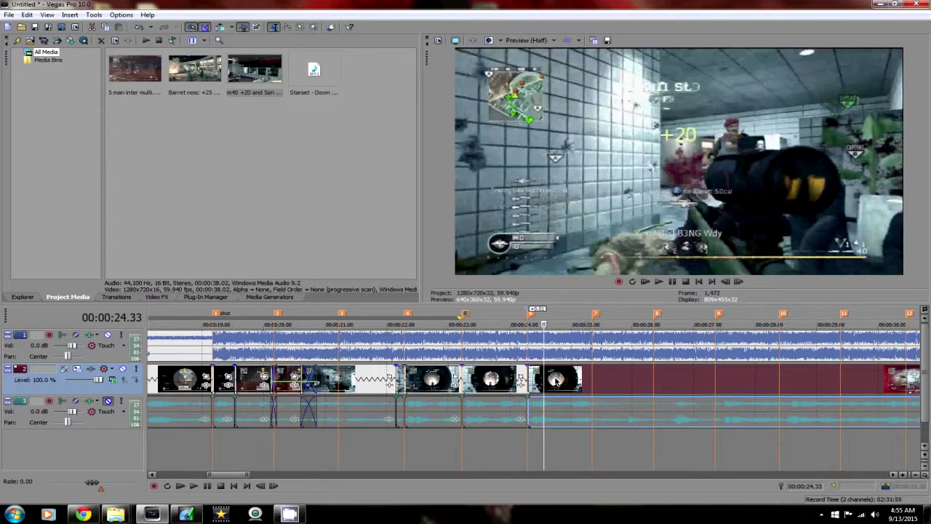
{"action": "key", "text": "s"}
{"action": "key", "text": "Delete"}
Time-compress the short scoped piece after marker 6 slightly and move the remaining m40 clip directly against its end
{"action": "scroll", "coordinate": [553, 378], "scroll_direction": "up", "scroll_amount": 5}
{"action": "left_click_drag", "start_coordinate": [522, 376], "coordinate": [509, 375]}
{"action": "left_click_drag", "start_coordinate": [644, 382], "coordinate": [627, 382]}
Split the remaining m40 clip at 00:00:24.48 and delete everything after the cut
{"action": "left_click", "coordinate": [627, 382]}
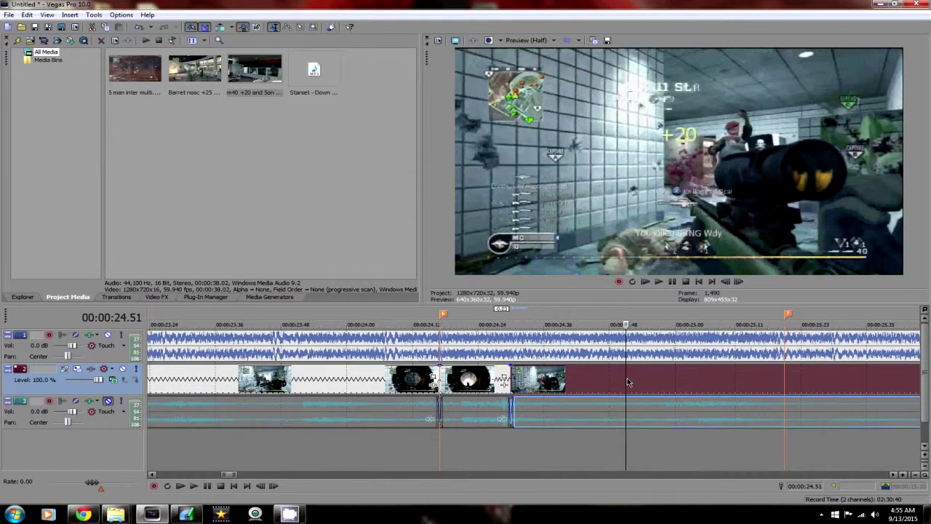
{"action": "left_click", "coordinate": [612, 381]}
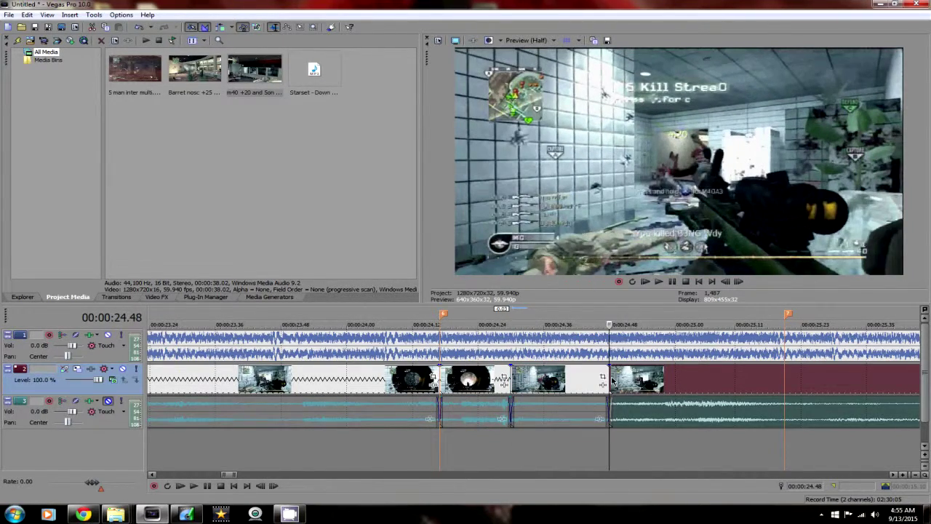
{"action": "key", "text": "Delete"}
Slow down the last m40 piece with a velocity envelope and extend its end slightly past marker 7
{"action": "right_click", "coordinate": [582, 380]}
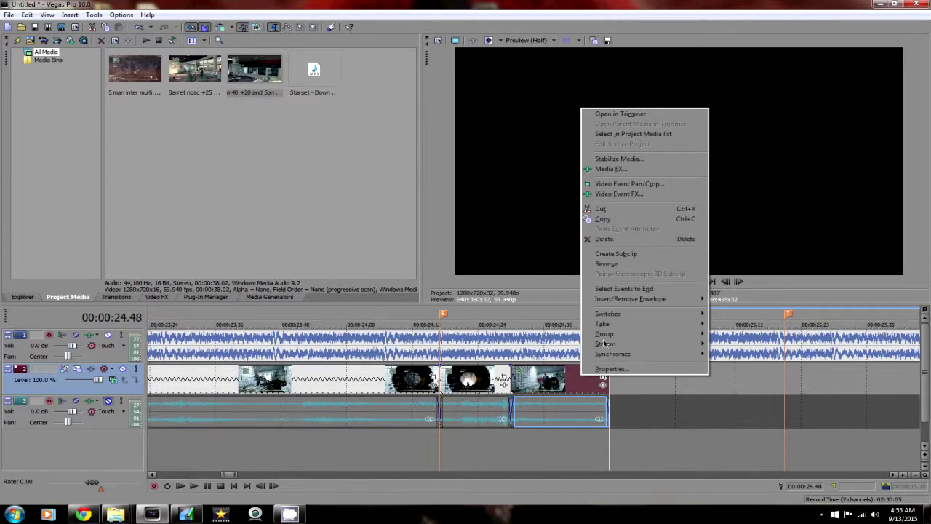
{"action": "left_click", "coordinate": [717, 300]}
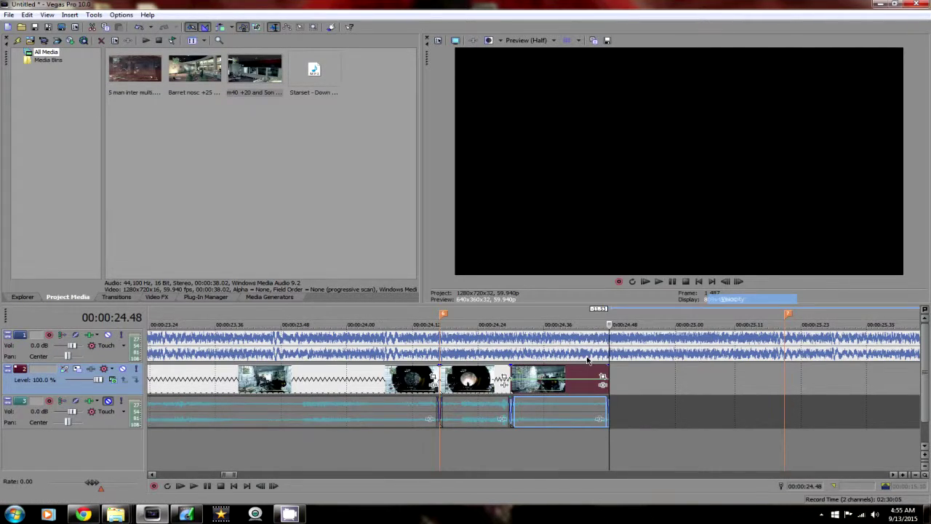
{"action": "left_click_drag", "start_coordinate": [565, 383], "coordinate": [855, 371]}
{"action": "scroll", "coordinate": [836, 375], "scroll_direction": "down", "scroll_amount": 4}
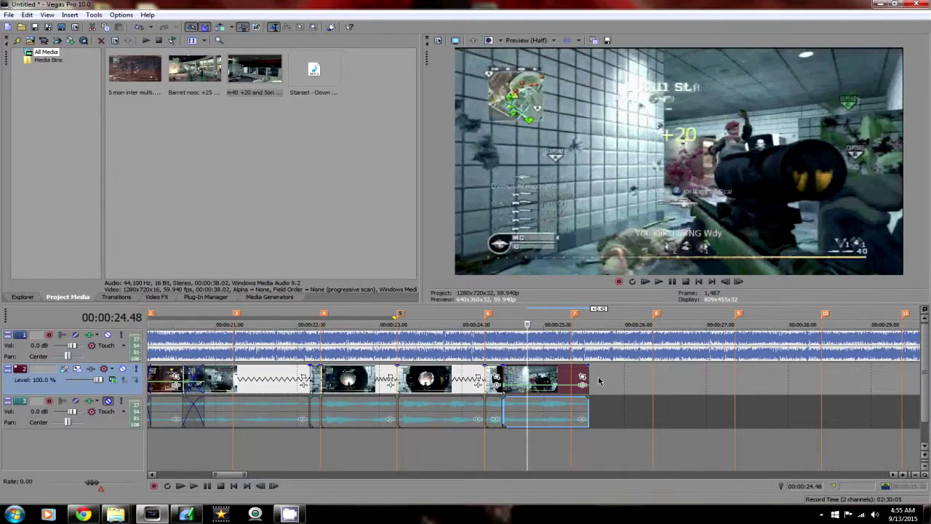
Time-stretch the end of the last m40 piece most of the way towards marker 8, playing it back to check the slow motion
{"action": "left_click_drag", "start_coordinate": [586, 375], "coordinate": [620, 376]}
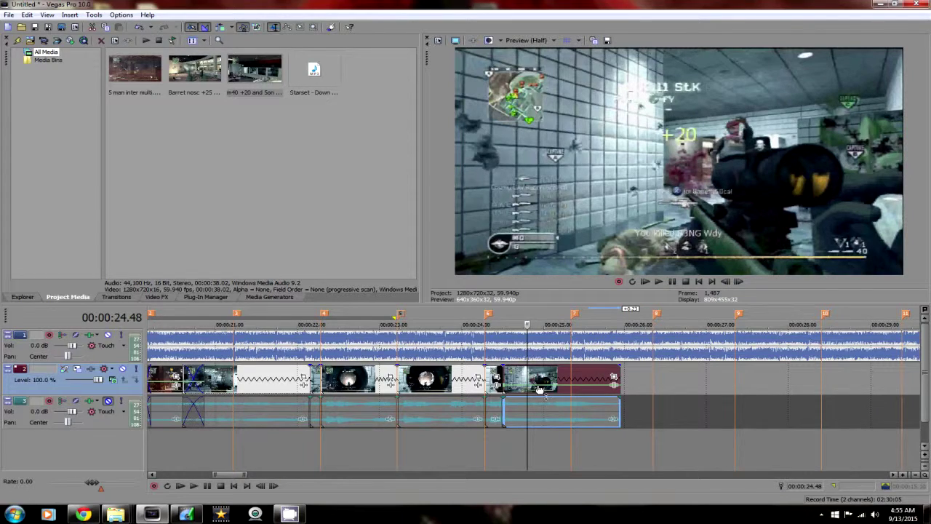
{"action": "key", "text": "space"}
{"action": "key", "text": "space"}
{"action": "key", "text": "space"}
{"action": "key", "text": "space"}
{"action": "mouse_move", "coordinate": [617, 374]}
{"action": "left_mouse_down"}
{"action": "mouse_move", "coordinate": [581, 375]}
{"action": "mouse_move", "coordinate": [627, 375]}
{"action": "left_mouse_up"}
{"action": "key", "text": "space"}
{"action": "key", "text": "space"}
{"action": "key", "text": "space"}
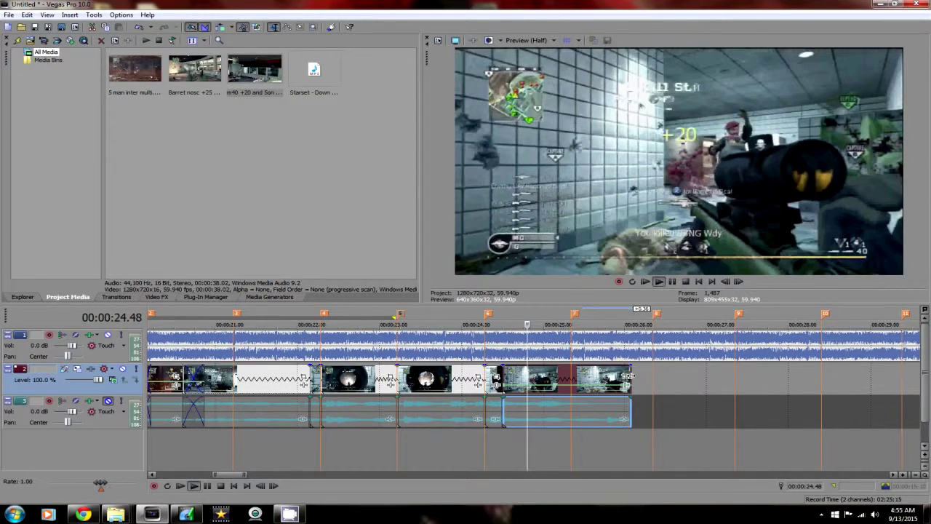
{"action": "key", "text": "space"}
Set the loop region from 00:00:09.57, before the song starts, to 00:00:27.00, past the last edited clip
{"action": "scroll", "coordinate": [627, 375], "scroll_direction": "down", "scroll_amount": 5}
{"action": "left_click", "coordinate": [345, 448]}
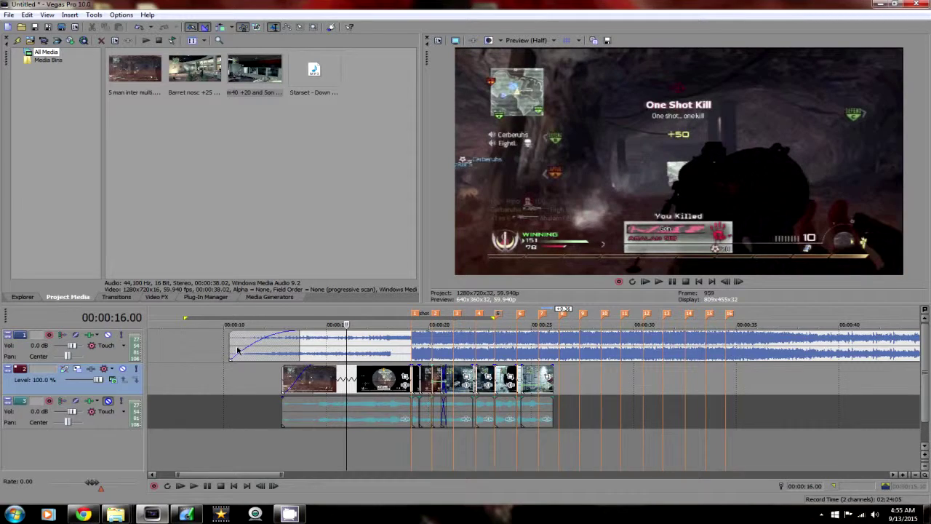
{"action": "left_click_drag", "start_coordinate": [221, 351], "coordinate": [363, 349]}
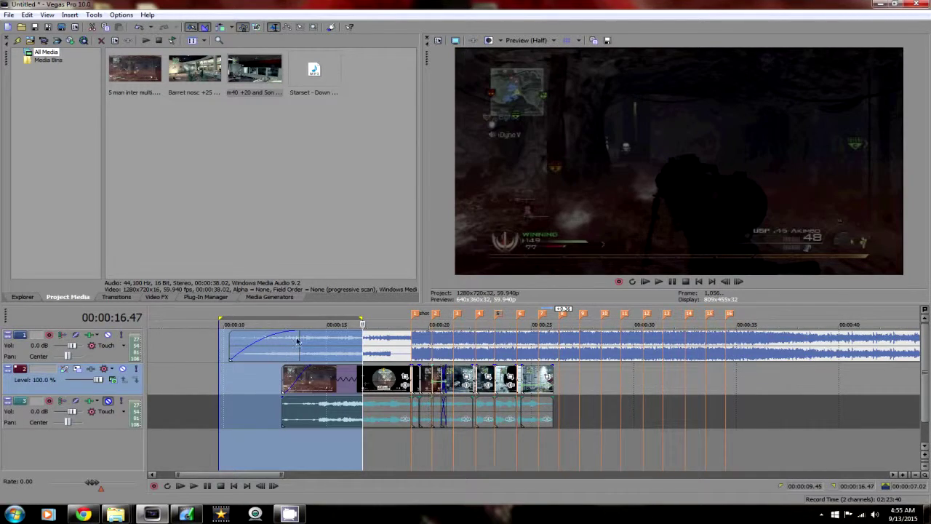
{"action": "left_click", "coordinate": [224, 386]}
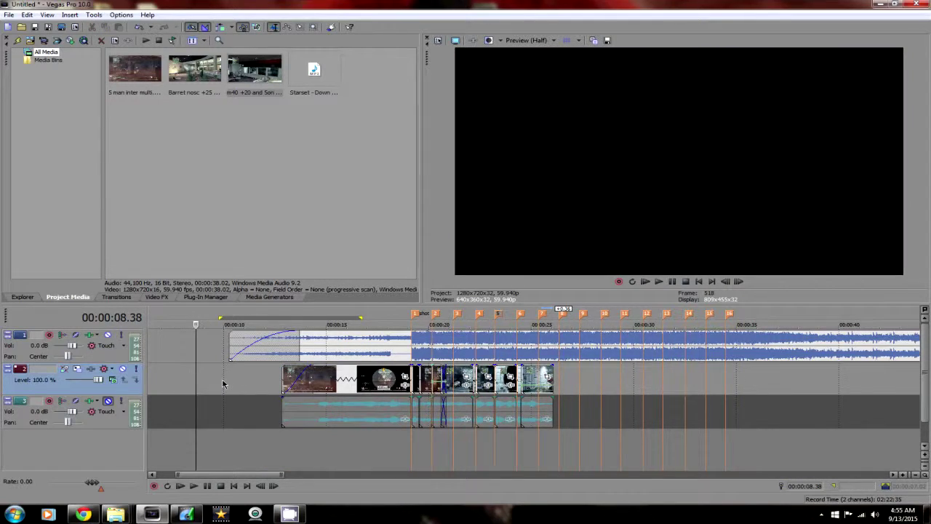
{"action": "left_click_drag", "start_coordinate": [222, 384], "coordinate": [572, 378]}
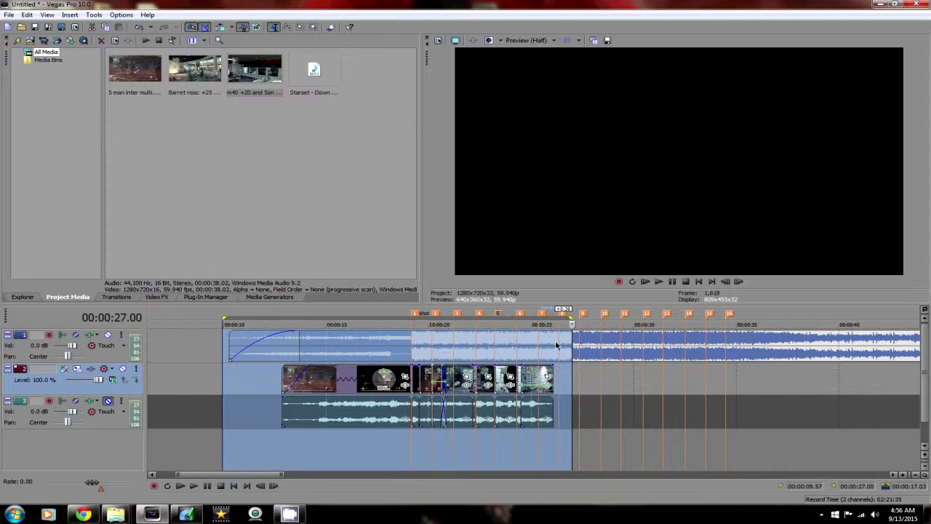
Examine the song's full extent on the timeline, checking where it begins and ends relative to the edited clips
{"action": "scroll", "coordinate": [454, 363], "scroll_direction": "down", "scroll_amount": 8}
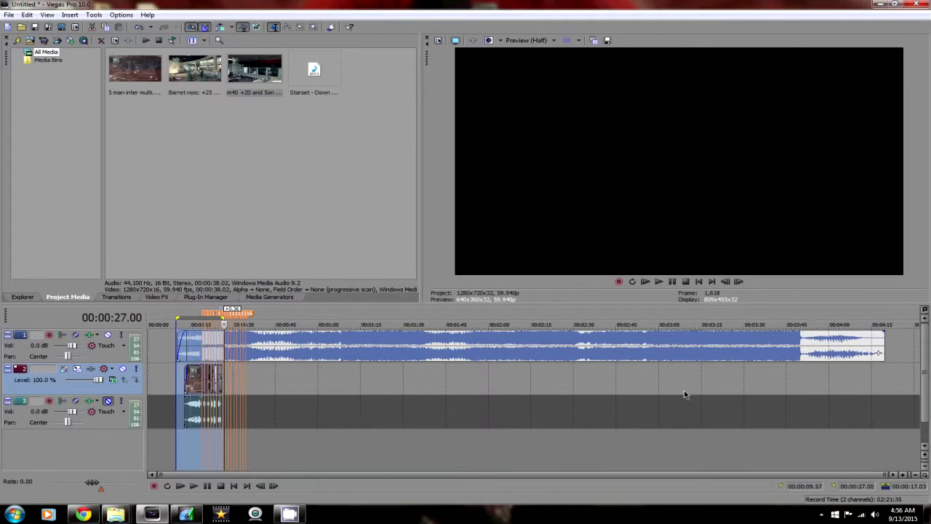
{"action": "left_click", "coordinate": [152, 351]}
{"action": "left_click", "coordinate": [148, 352]}
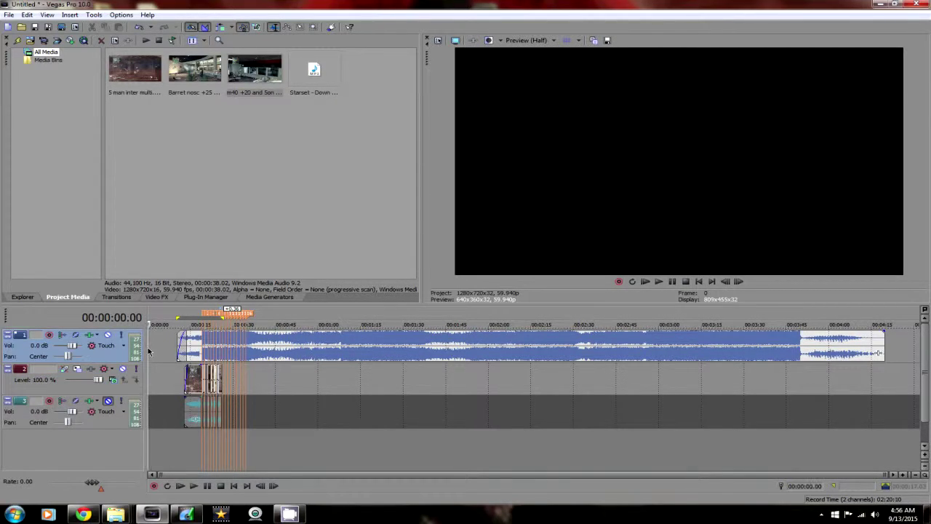
{"action": "left_click", "coordinate": [882, 343]}
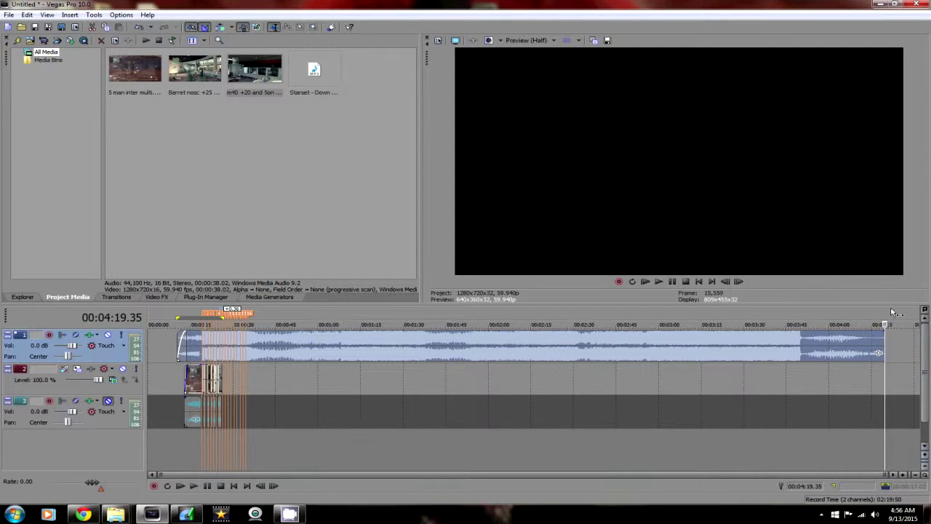
{"action": "scroll", "coordinate": [244, 389], "scroll_direction": "up", "scroll_amount": 2}
{"action": "scroll", "coordinate": [243, 389], "scroll_direction": "down", "scroll_amount": 4}
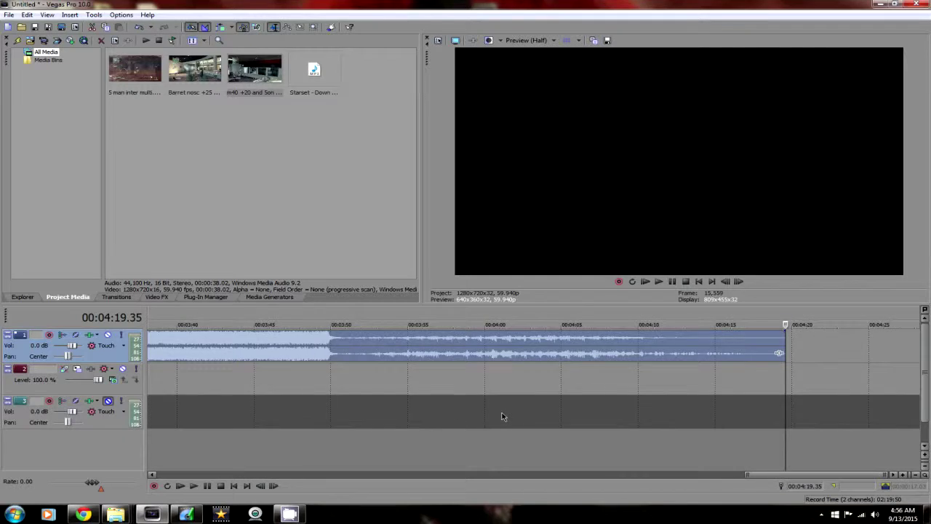
{"action": "left_click", "coordinate": [200, 362]}
{"action": "scroll", "coordinate": [200, 361], "scroll_direction": "up", "scroll_amount": 2}
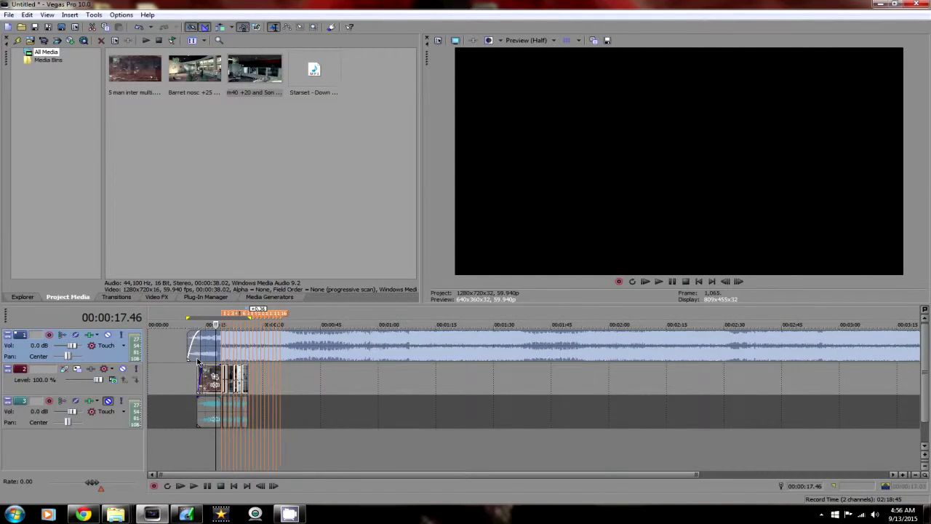
Open the Render As settings to review the loop-region-only option, and cancel without rendering
{"action": "left_click", "coordinate": [73, 27]}
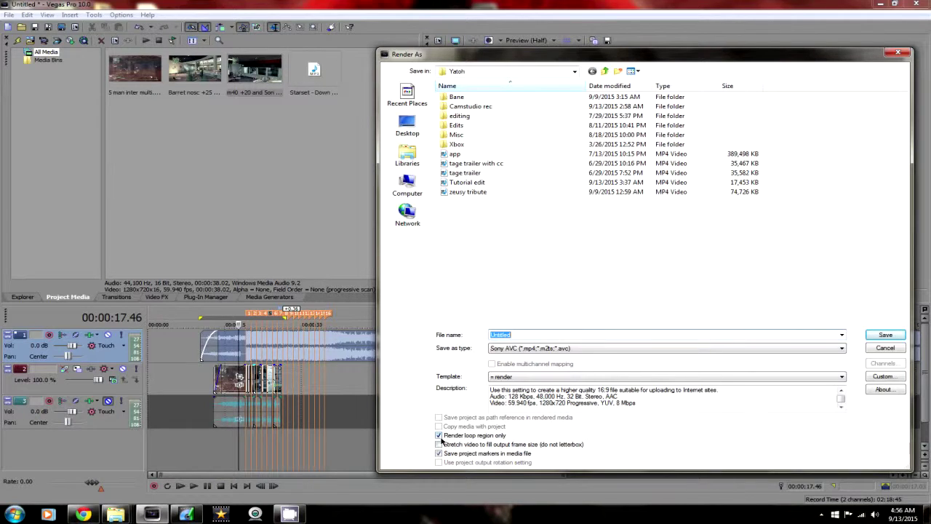
{"action": "left_click", "coordinate": [885, 348]}
Play back the edited montage from the start of the loop region to review its sync with the song
{"action": "scroll", "coordinate": [291, 313], "scroll_direction": "up", "scroll_amount": 4}
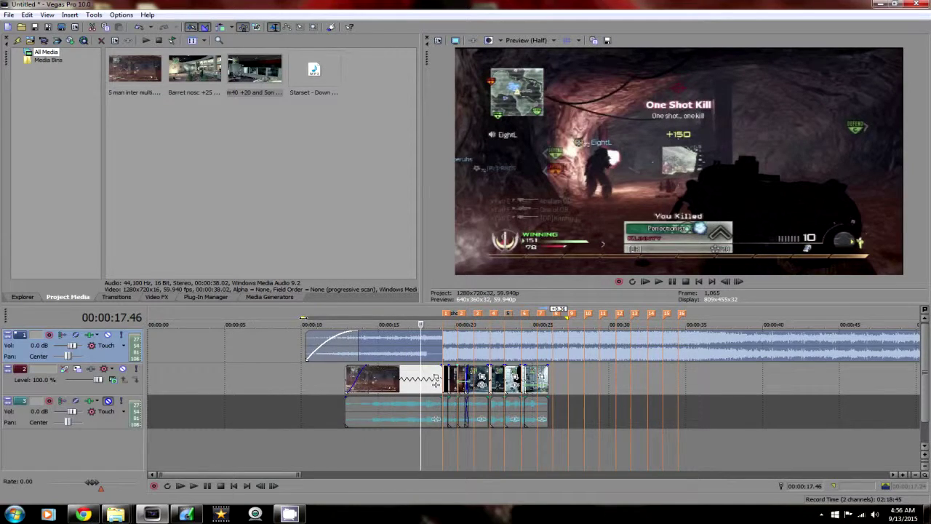
{"action": "left_click", "coordinate": [302, 344]}
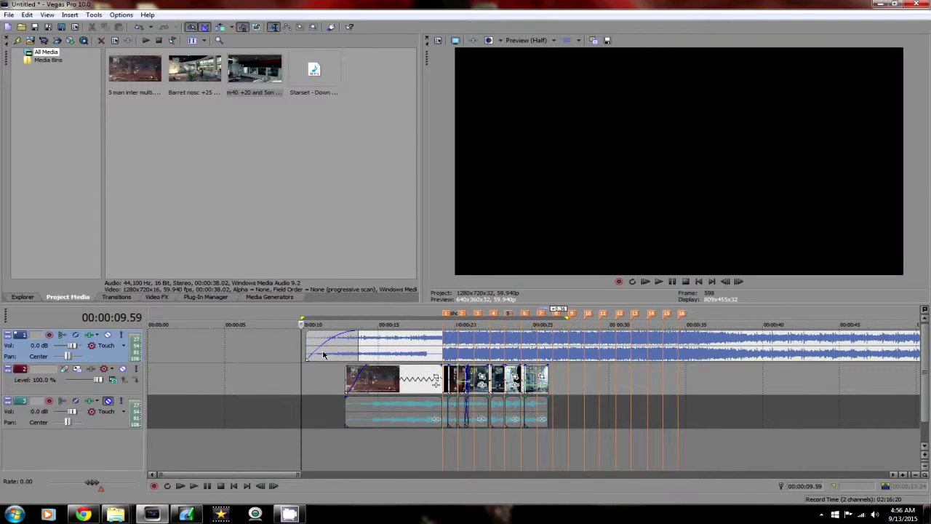
{"action": "key", "text": "space"}
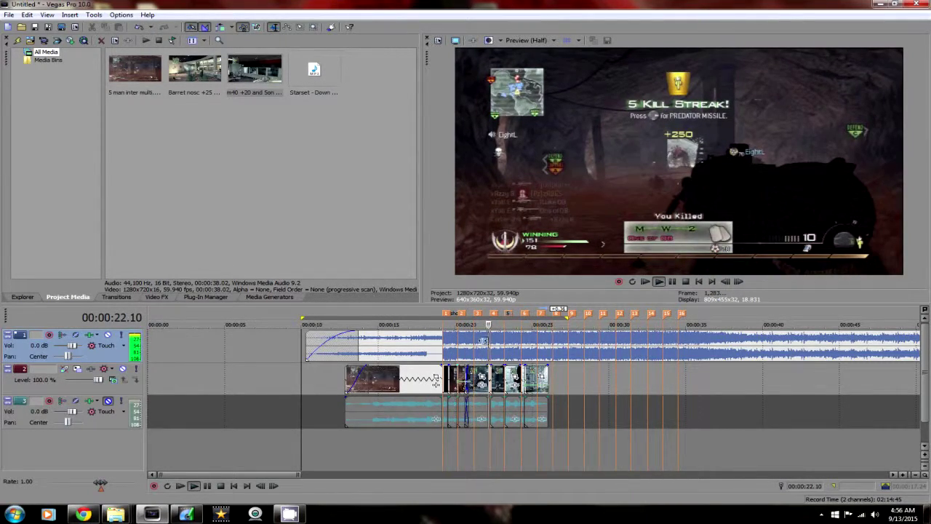
{"action": "key", "text": "space"}
Set the video preview quality to Preview (Quarter)
{"action": "left_click", "coordinate": [530, 40]}
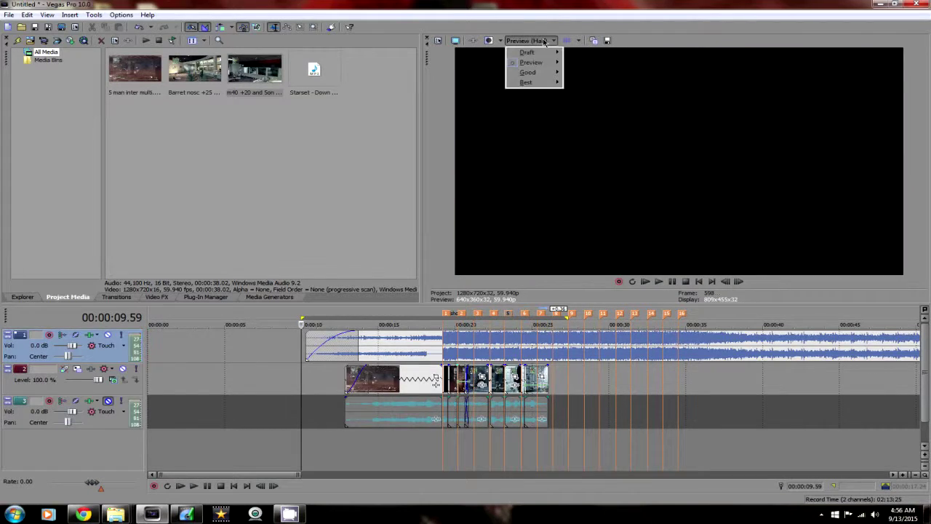
{"action": "mouse_move", "coordinate": [535, 63]}
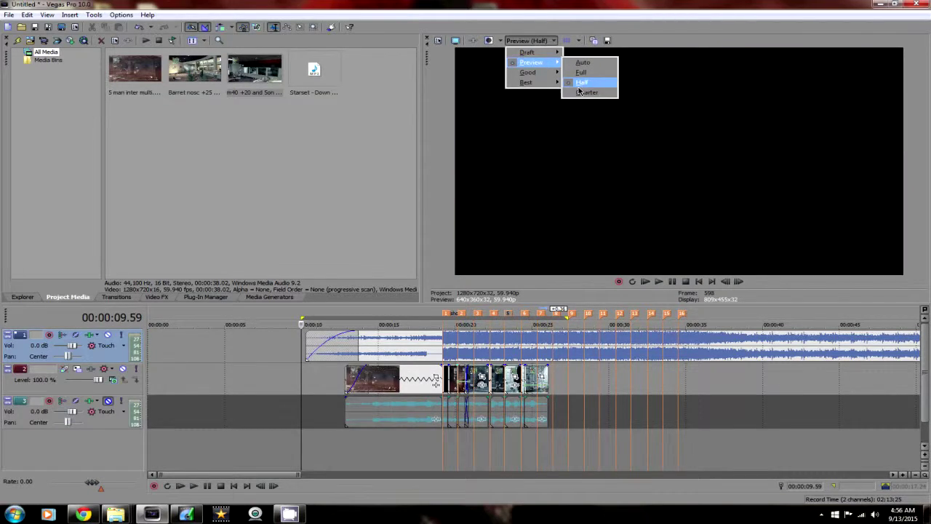
{"action": "left_click", "coordinate": [586, 93]}
Play back the clips around markers 1 to 3 repeatedly to check the cuts and crossfades against the beat
{"action": "left_click", "coordinate": [412, 355]}
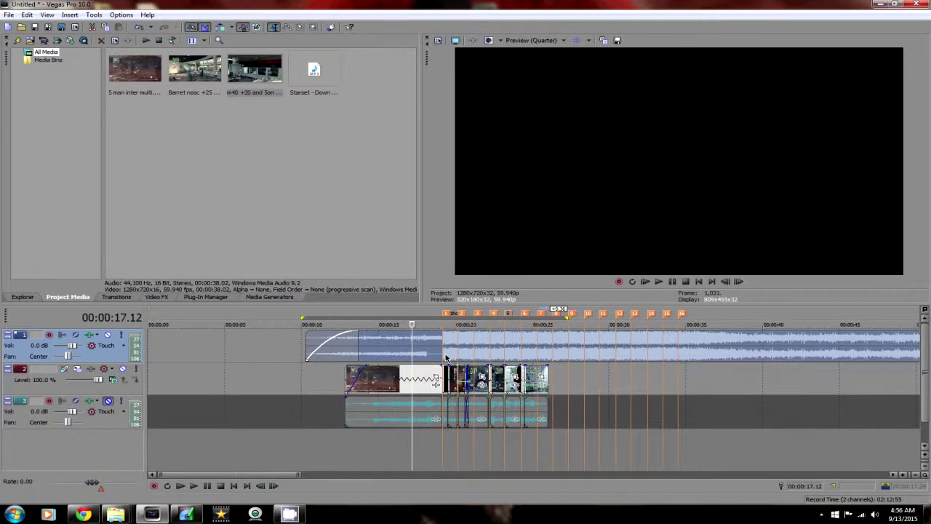
{"action": "scroll", "coordinate": [411, 355], "scroll_direction": "up", "scroll_amount": 3}
{"action": "key", "text": "space"}
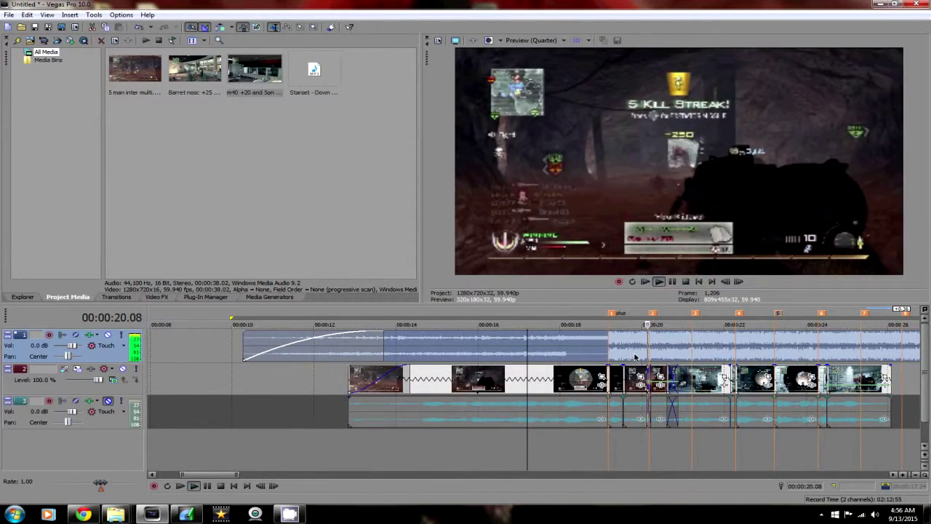
{"action": "key", "text": "space"}
{"action": "left_click", "coordinate": [635, 354]}
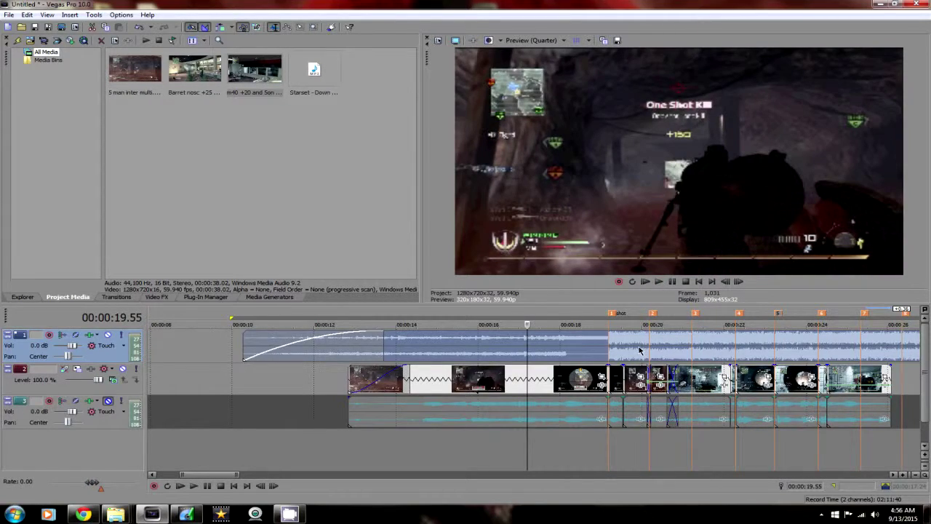
{"action": "scroll", "coordinate": [634, 354], "scroll_direction": "up", "scroll_amount": 3}
{"action": "scroll", "coordinate": [575, 353], "scroll_direction": "up", "scroll_amount": 2}
{"action": "key", "text": "space"}
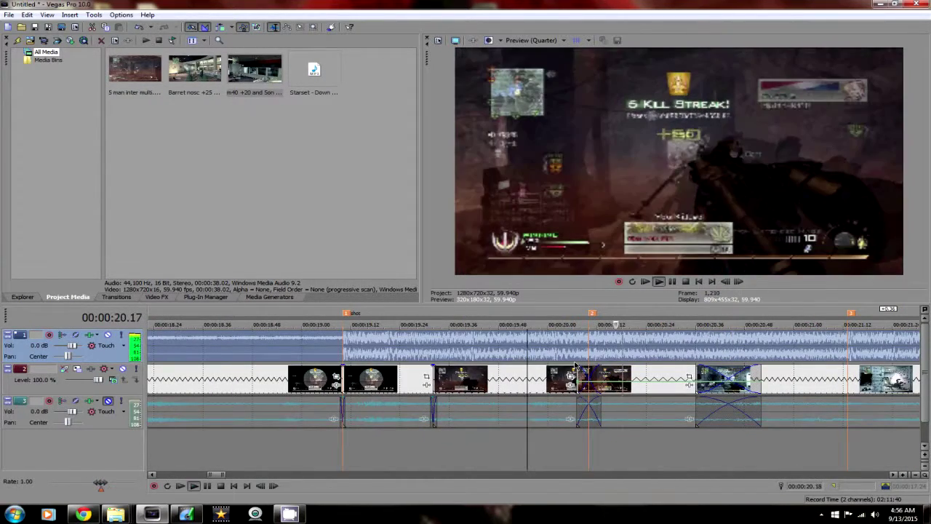
{"action": "key", "text": "space"}
{"action": "left_click", "coordinate": [574, 352]}
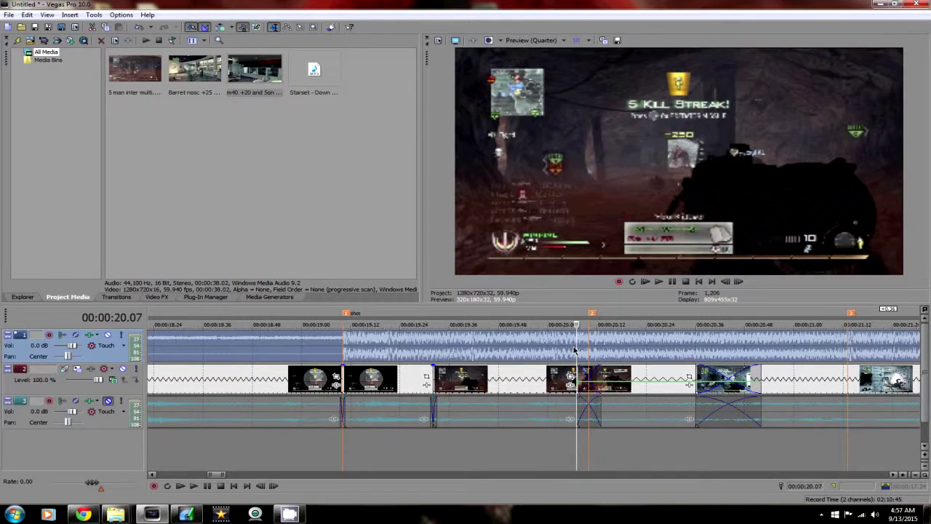
{"action": "key", "text": "space"}
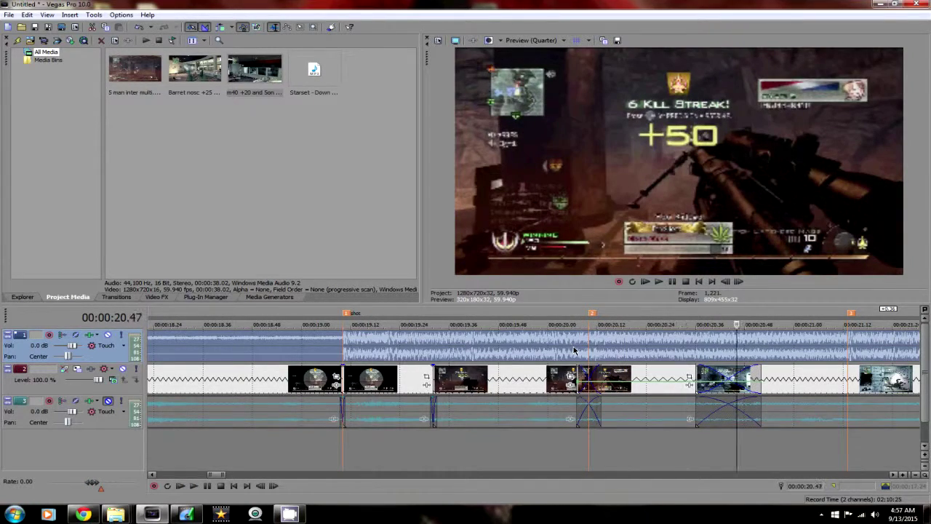
Step backward frame by frame through the crossfade between markers 2 and 3, from 00:00:20.47 to 00:00:20.38
{"action": "key", "text": "Left"}
{"action": "key", "text": "Left"}
{"action": "key", "text": "Left"}
{"action": "key", "text": "Left"}
{"action": "key", "text": "Left"}
{"action": "key", "text": "Left"}
{"action": "key", "text": "Left"}
{"action": "key", "text": "Left"}
{"action": "key", "text": "Left"}
{"action": "key", "text": "Left"}
{"action": "key", "text": "Left"}
{"action": "key", "text": "Left"}
{"action": "key", "text": "Left"}
{"action": "key", "text": "Left"}
{"action": "key", "text": "Left"}
{"action": "key", "text": "Left"}
{"action": "key", "text": "Left"}
{"action": "key", "text": "Left"}
{"action": "key", "text": "Left"}
{"action": "key", "text": "Left"}
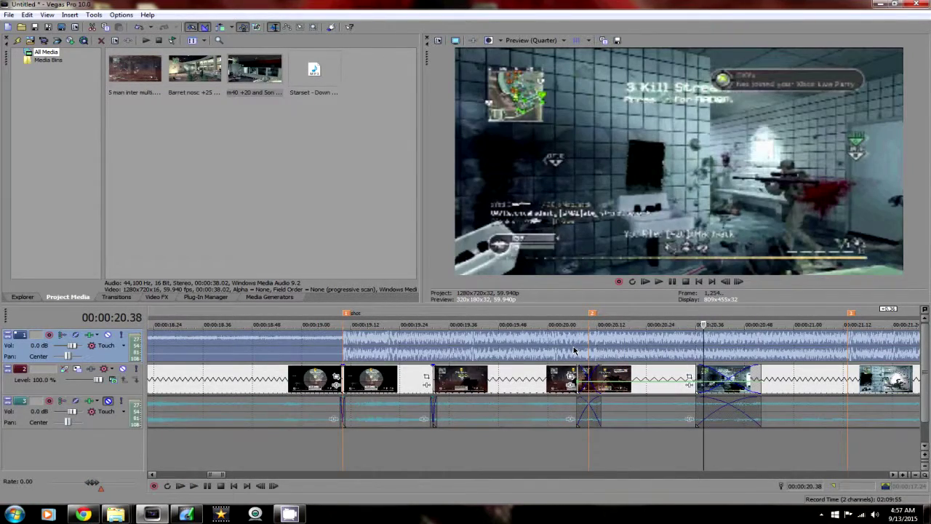
Step frame by frame through the crossfade between markers 2 and 3, ending at 00:00:20.51
{"action": "key", "text": "Right"}
{"action": "key", "text": "Right"}
{"action": "key", "text": "Right"}
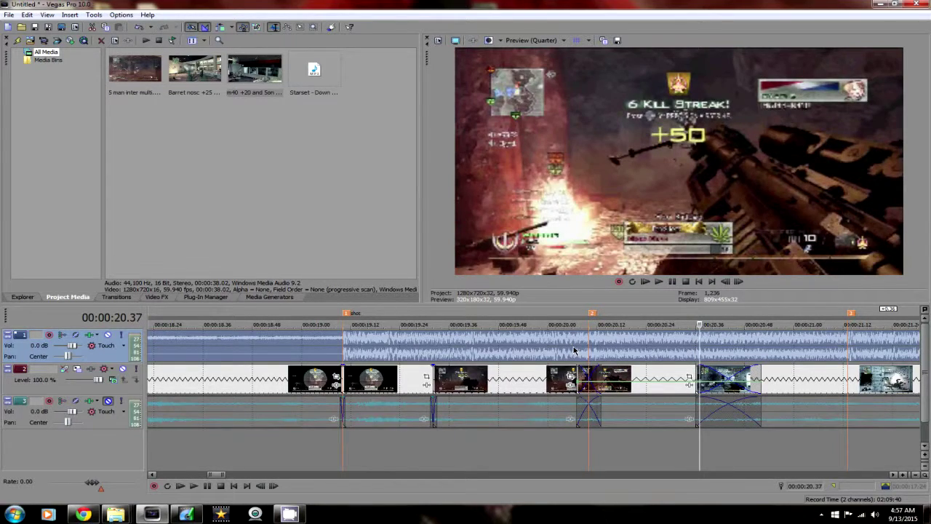
{"action": "key", "text": "Right"}
{"action": "key", "text": "Right"}
{"action": "key", "text": "Right"}
{"action": "key", "text": "Right"}
{"action": "key", "text": "Right"}
{"action": "key", "text": "Right"}
{"action": "key", "text": "Right"}
{"action": "key", "text": "Right"}
{"action": "key", "text": "Right"}
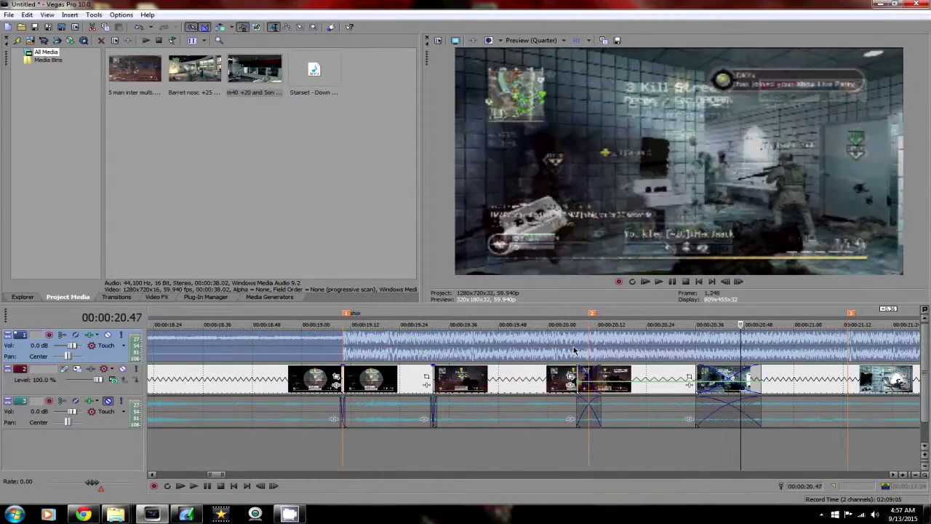
{"action": "key", "text": "Right"}
{"action": "key", "text": "Right"}
Shorten the crossfade between markers 2 and 3 to 0.05 by trimming the start of the incoming clip
{"action": "scroll", "coordinate": [611, 353], "scroll_direction": "down", "scroll_amount": 2}
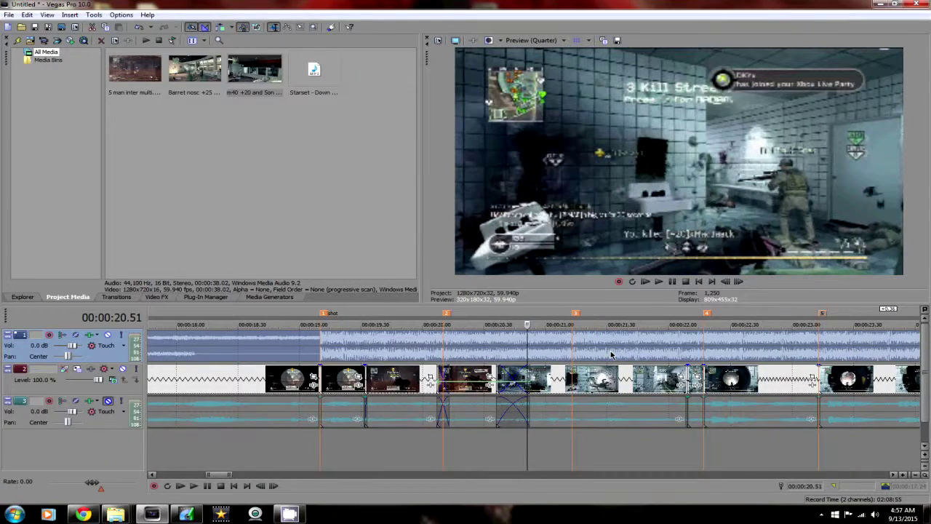
{"action": "scroll", "coordinate": [555, 369], "scroll_direction": "down", "scroll_amount": 2}
{"action": "left_click", "coordinate": [530, 380]}
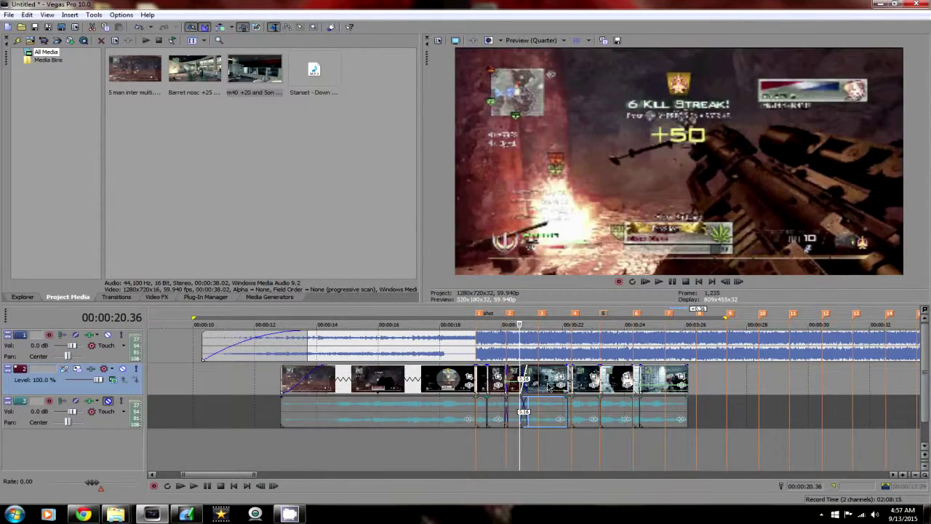
{"action": "scroll", "coordinate": [549, 387], "scroll_direction": "up", "scroll_amount": 5}
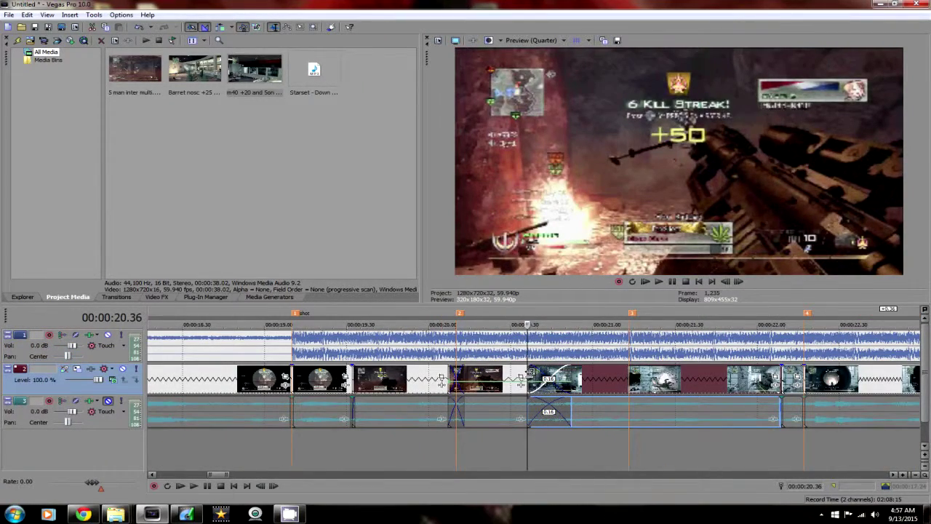
{"action": "left_click_drag", "start_coordinate": [538, 371], "coordinate": [561, 371]}
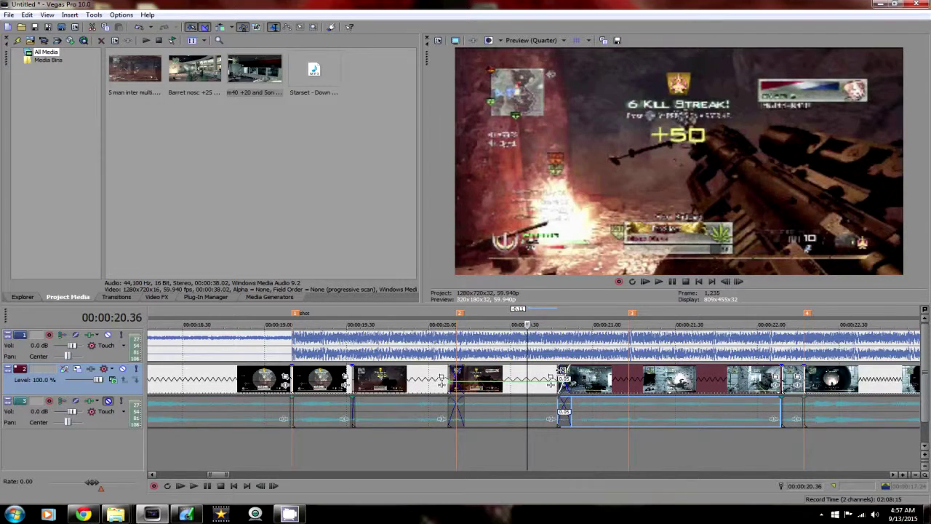
Play back the montage from 00:00:20.36 to check the shortened crossfade and the clips that follow
{"action": "key", "text": "space"}
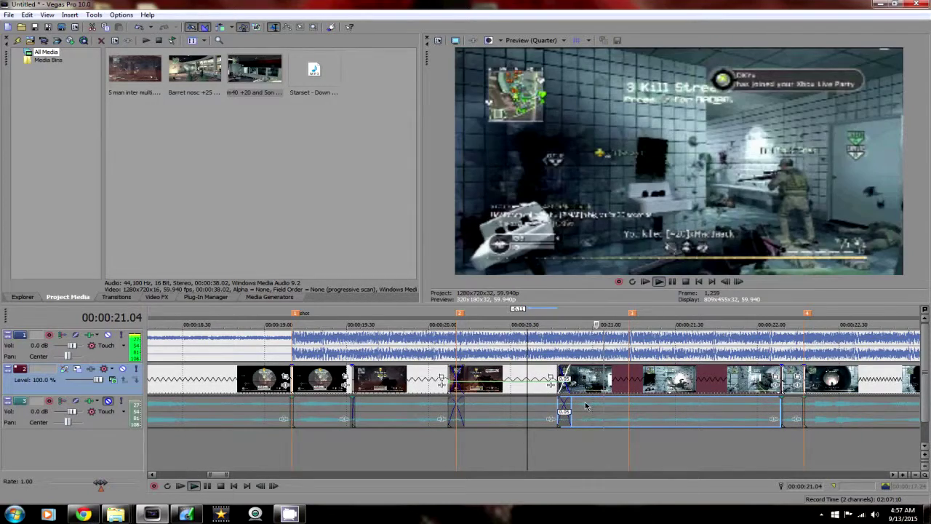
{"action": "key", "text": "space"}
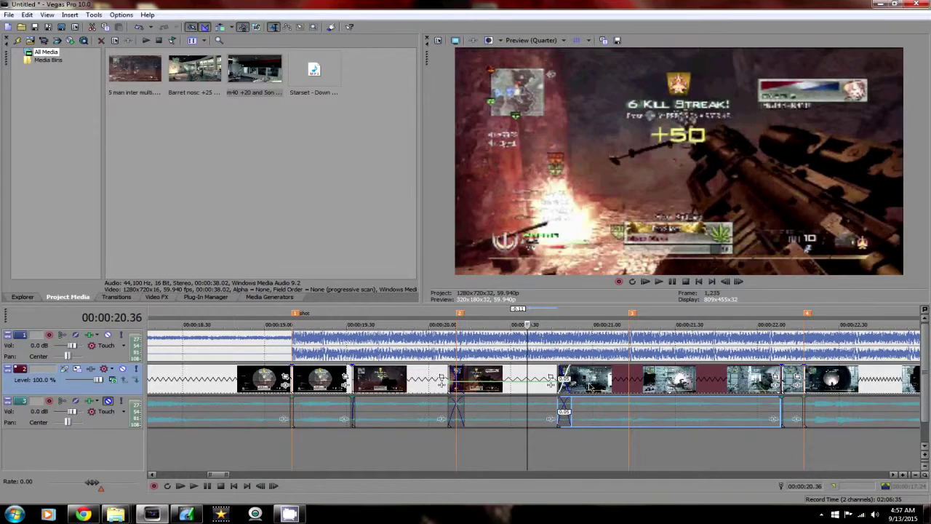
{"action": "key", "text": "space"}
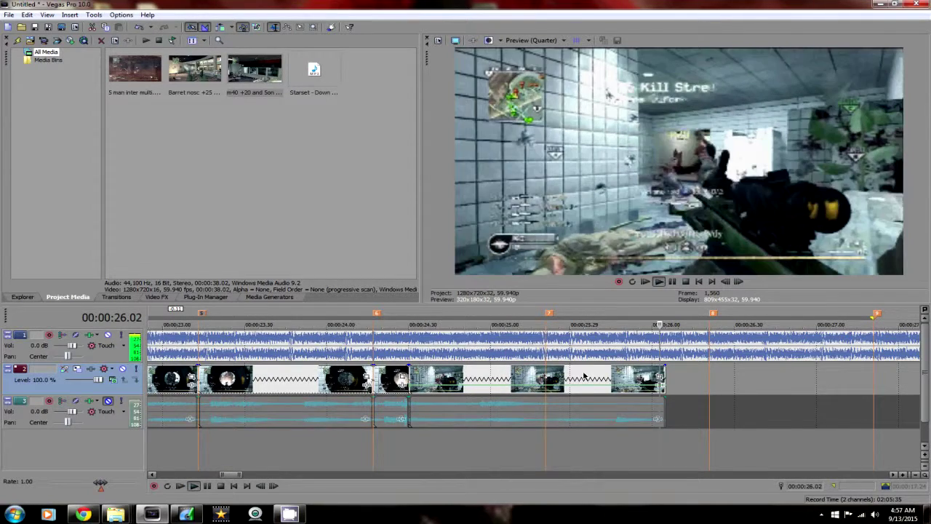
{"action": "key", "text": "space"}
Extend the end of the last clip on the video track to marker 8 at 00:00:26.21
{"action": "scroll", "coordinate": [652, 382], "scroll_direction": "down", "scroll_amount": 6}
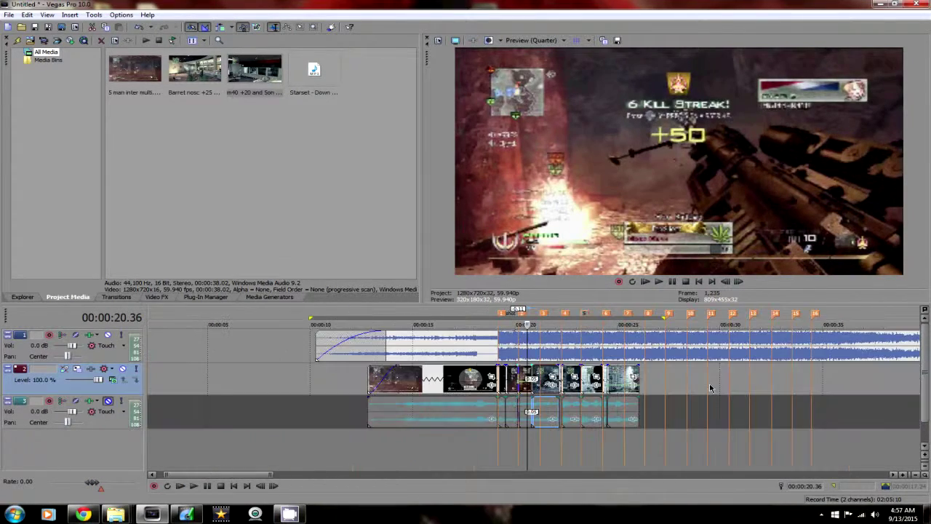
{"action": "left_click_drag", "start_coordinate": [639, 382], "coordinate": [643, 383]}
{"action": "left_click", "coordinate": [654, 383]}
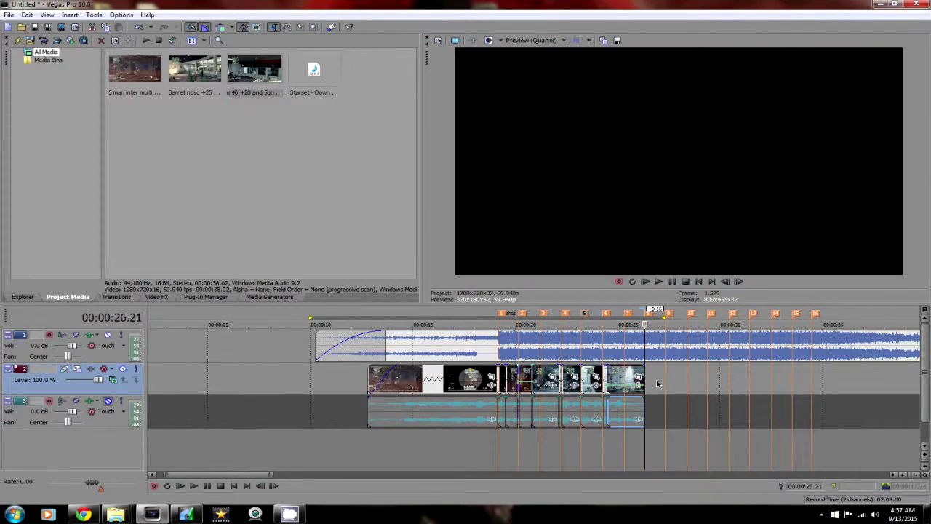
{"action": "scroll", "coordinate": [667, 392], "scroll_direction": "up", "scroll_amount": 3}
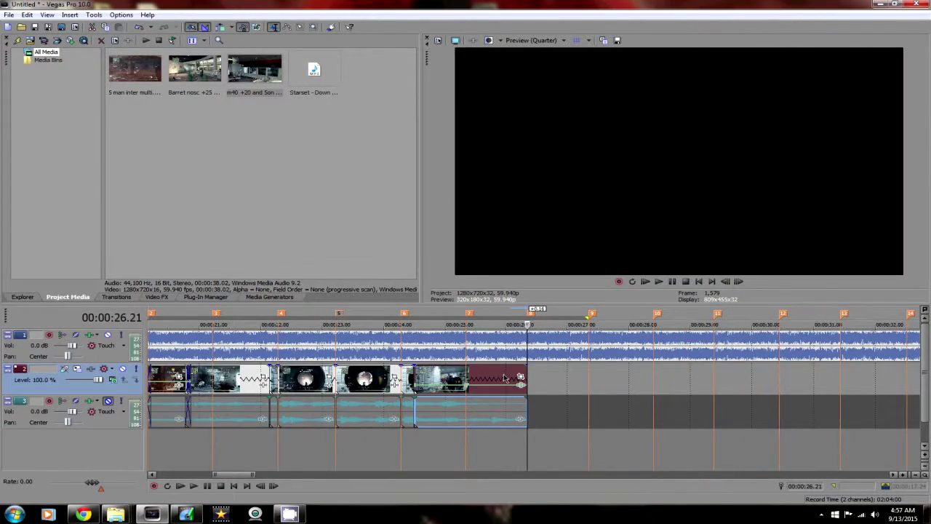
{"action": "scroll", "coordinate": [506, 379], "scroll_direction": "up", "scroll_amount": 3}
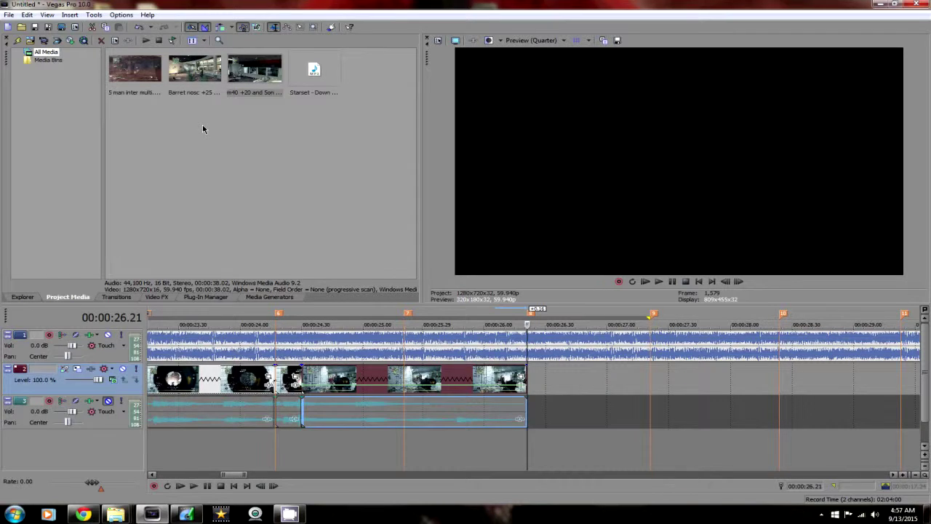
Add the Barret nosc +25 clip to the video track at marker 8, directly after the last clip
{"action": "left_click_drag", "start_coordinate": [189, 81], "coordinate": [535, 391]}
{"action": "key", "text": "Left"}
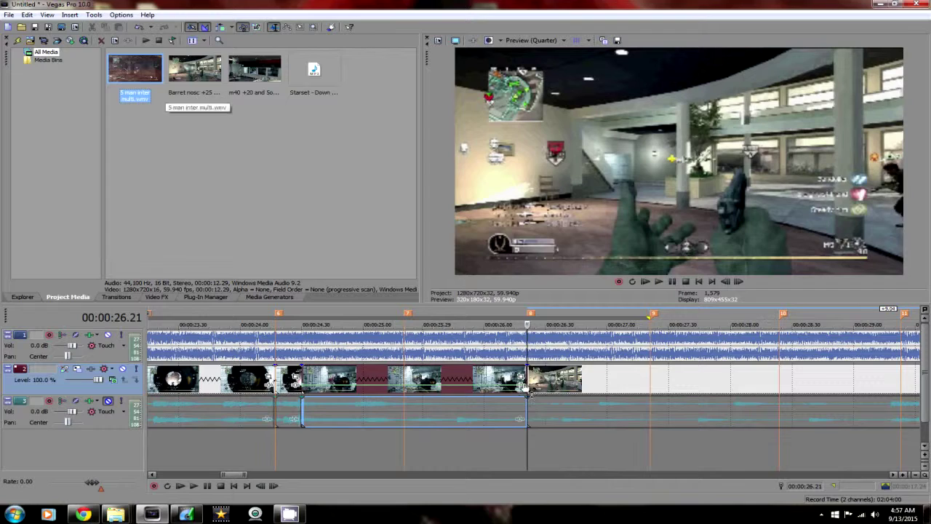
{"action": "key", "text": "Left"}
{"action": "key", "text": "Right"}
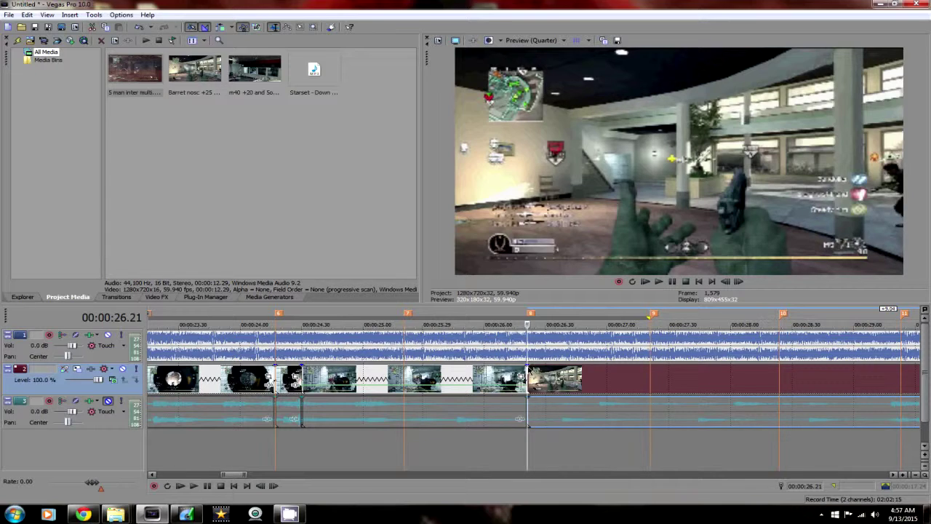
{"action": "left_click", "coordinate": [521, 376]}
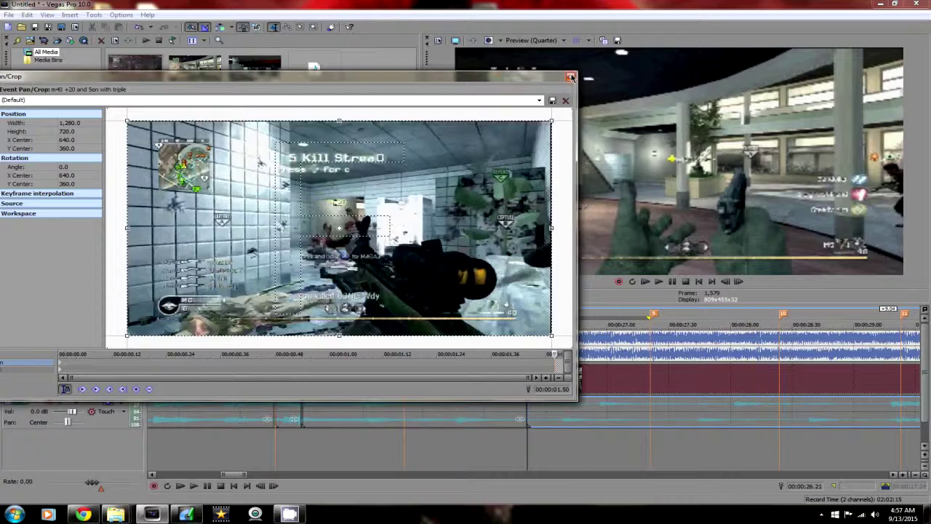
{"action": "left_click", "coordinate": [573, 72]}
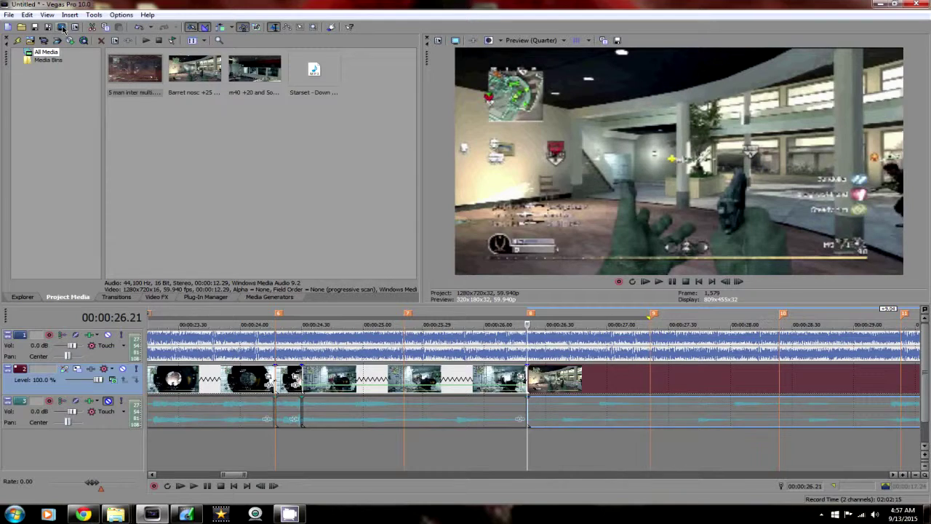
Set the loop region from 00:00:09.56 to 00:00:27.06 and open the Render As settings
{"action": "scroll", "coordinate": [484, 359], "scroll_direction": "down", "scroll_amount": 5}
{"action": "left_click_drag", "start_coordinate": [192, 346], "coordinate": [542, 346]}
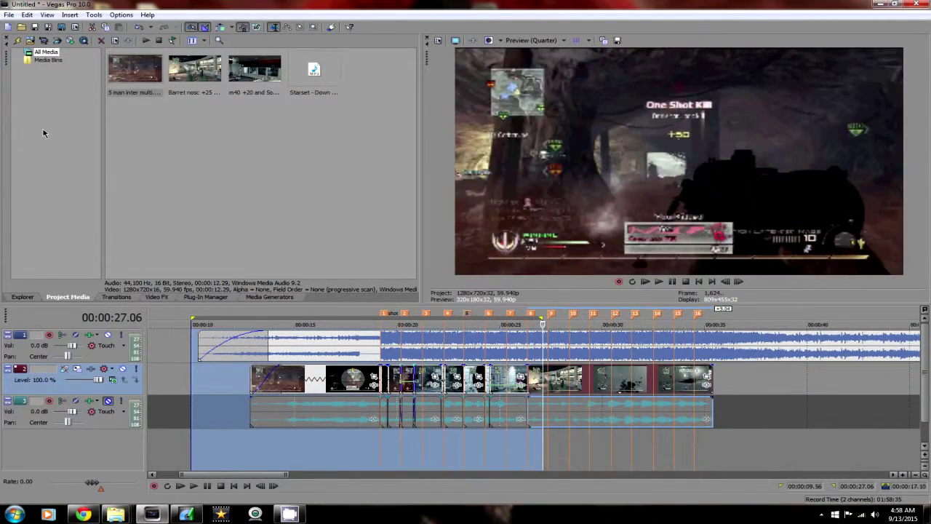
{"action": "left_click", "coordinate": [62, 28]}
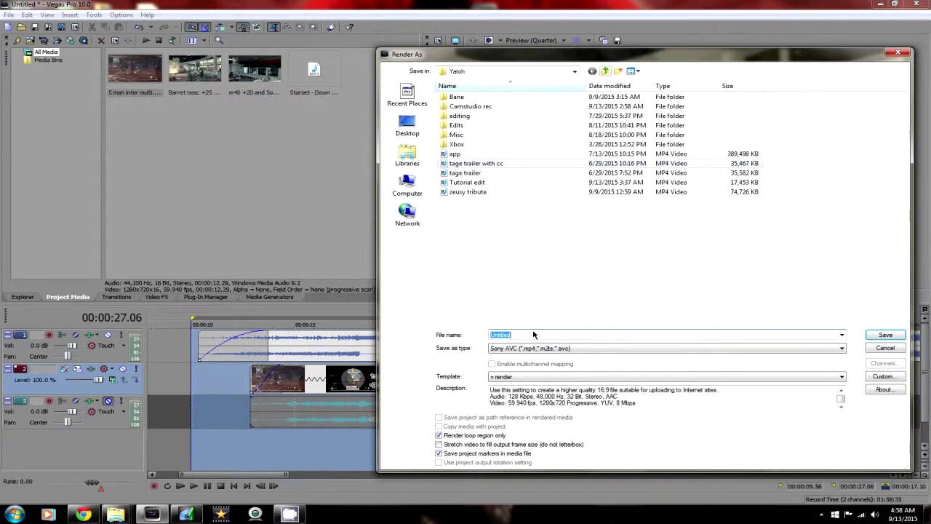
Name the render file Tutorial and choose Sony AVC (*.mp4;*.m2ts;*.avc) as its format
{"action": "type", "text": "Tutorial"}
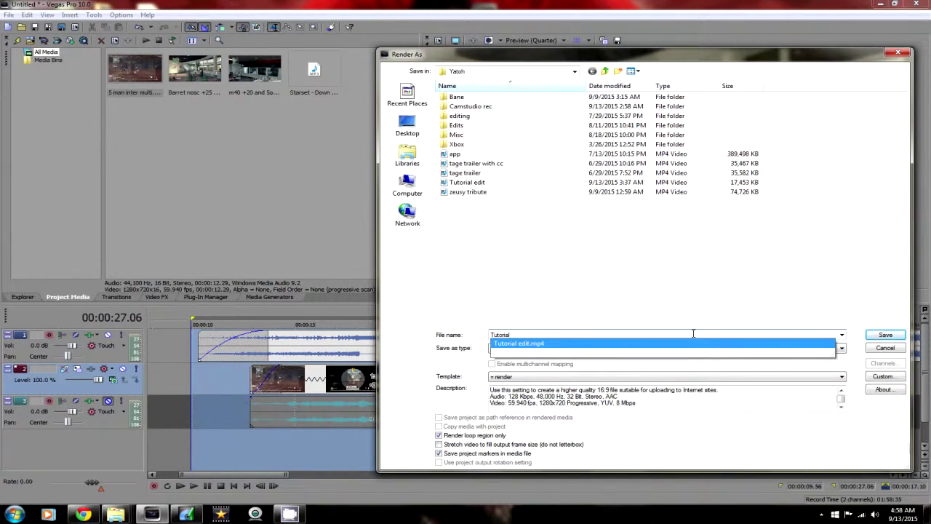
{"action": "left_click", "coordinate": [842, 335]}
{"action": "left_click", "coordinate": [841, 335]}
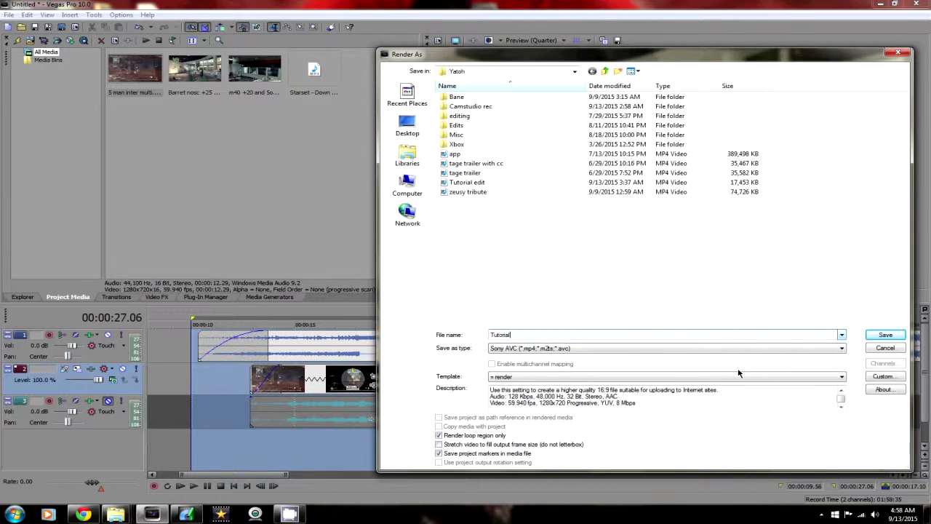
{"action": "left_click", "coordinate": [830, 349]}
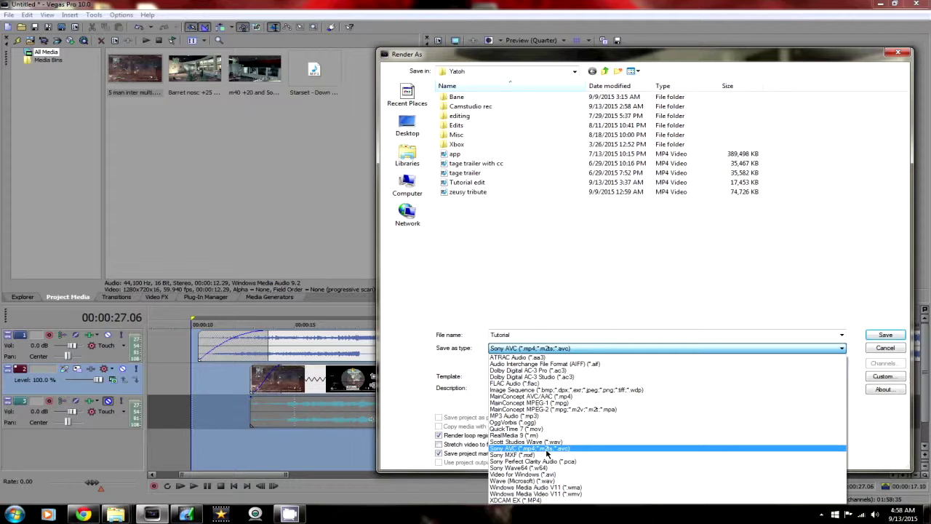
{"action": "left_click", "coordinate": [546, 449]}
Choose the Internet 1280x720-30p render template and open its custom settings
{"action": "left_click", "coordinate": [522, 379]}
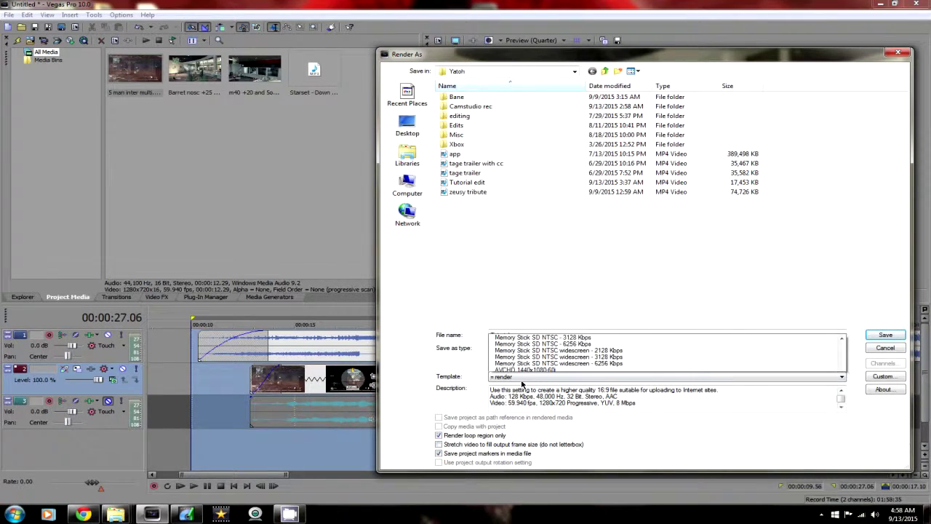
{"action": "scroll", "coordinate": [565, 285], "scroll_direction": "up", "scroll_amount": 3}
{"action": "scroll", "coordinate": [565, 284], "scroll_direction": "down", "scroll_amount": 4}
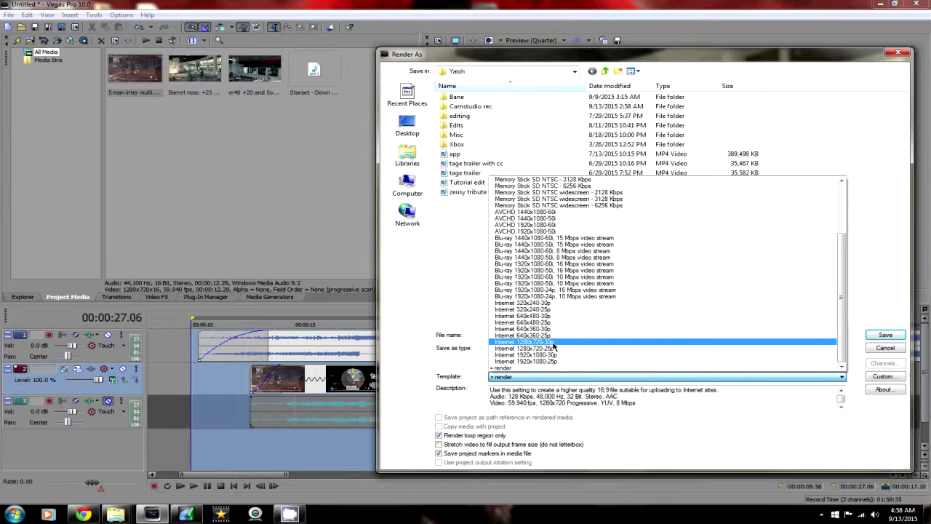
{"action": "left_click", "coordinate": [552, 343]}
{"action": "left_click", "coordinate": [899, 378]}
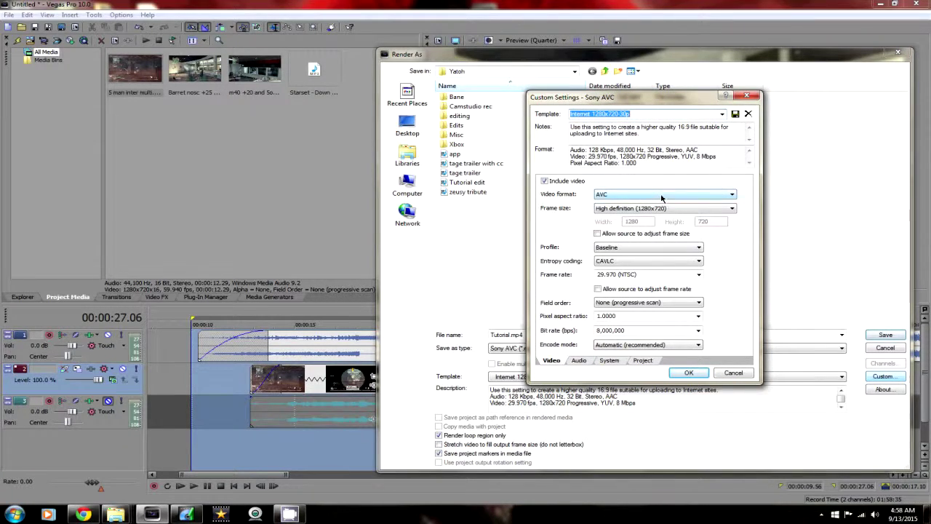
Check the video format and entropy coding options in the custom Sony AVC settings
{"action": "left_click", "coordinate": [658, 194]}
{"action": "left_click", "coordinate": [651, 194]}
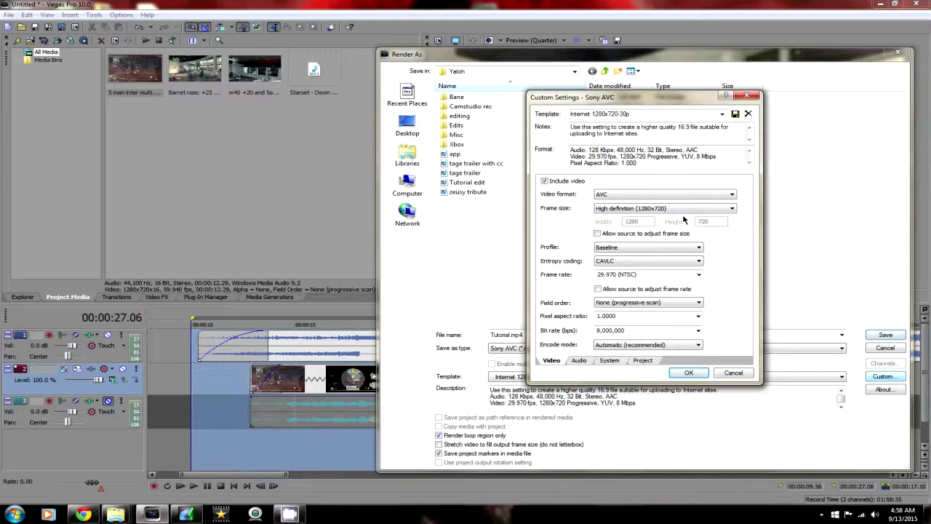
{"action": "left_click", "coordinate": [626, 261]}
{"action": "left_click", "coordinate": [625, 268]}
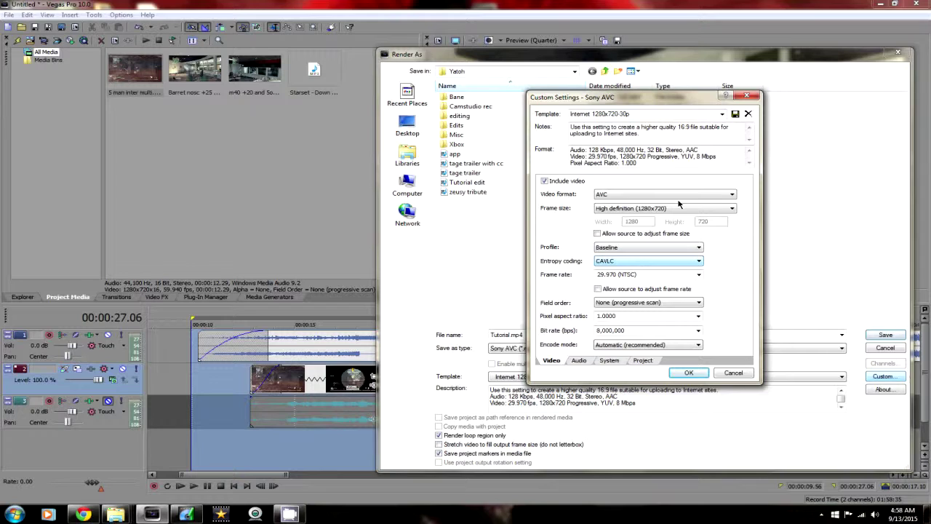
Set the template's custom frame rate to 59.94 fps, apply it, and recheck the custom settings
{"action": "left_click", "coordinate": [700, 276]}
{"action": "left_click", "coordinate": [699, 276]}
{"action": "left_click", "coordinate": [699, 276]}
{"action": "left_click", "coordinate": [699, 275]}
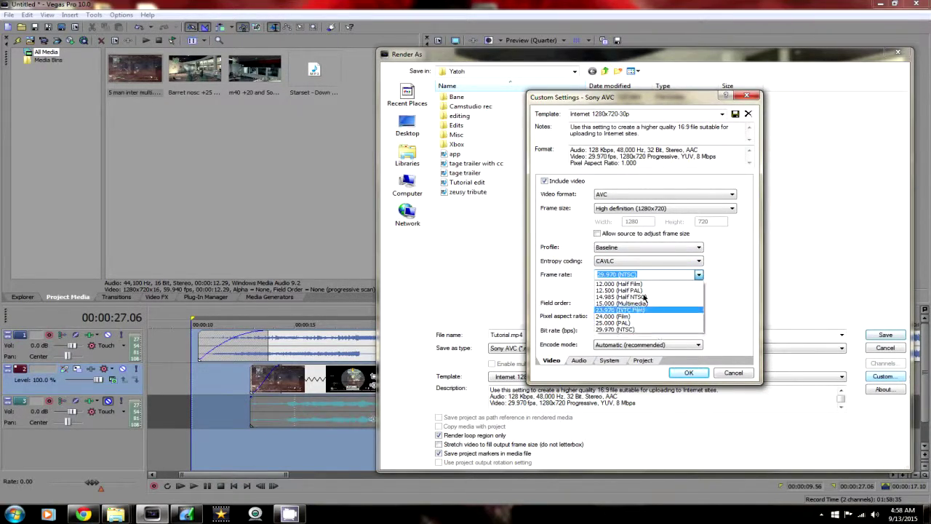
{"action": "type", "text": "59"}
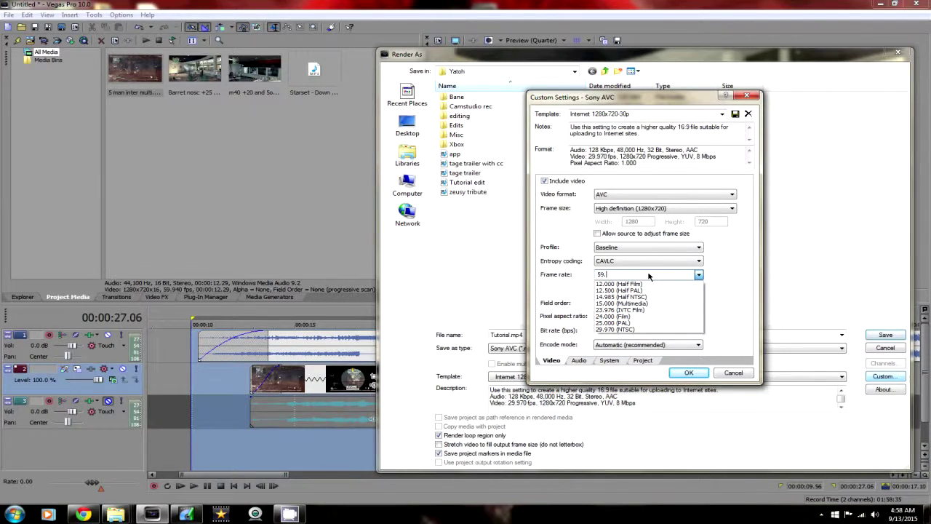
{"action": "type", "text": ".94"}
{"action": "key", "text": "Return"}
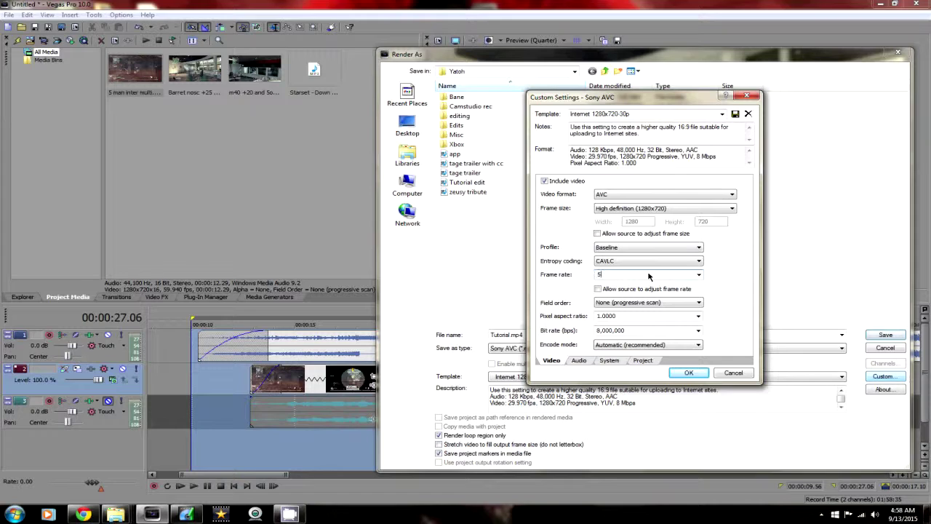
{"action": "key", "text": "Return"}
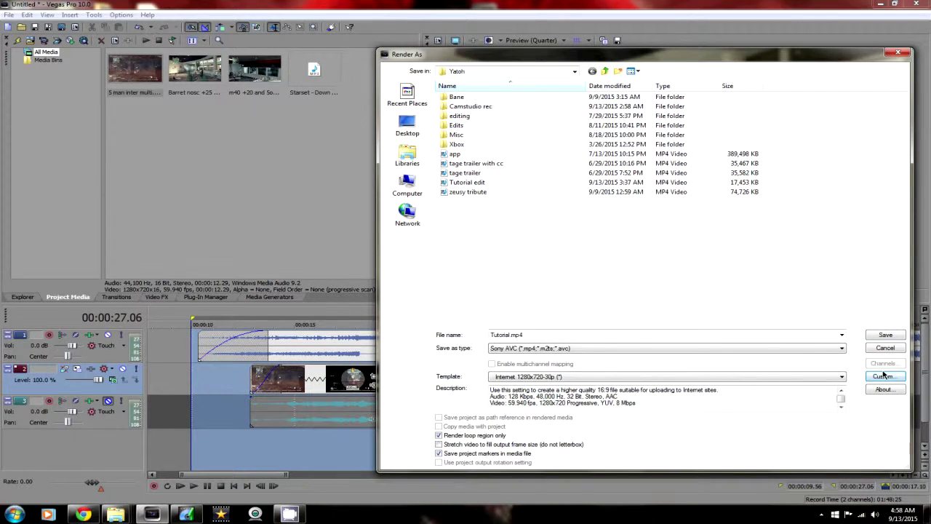
{"action": "left_click", "coordinate": [883, 375]}
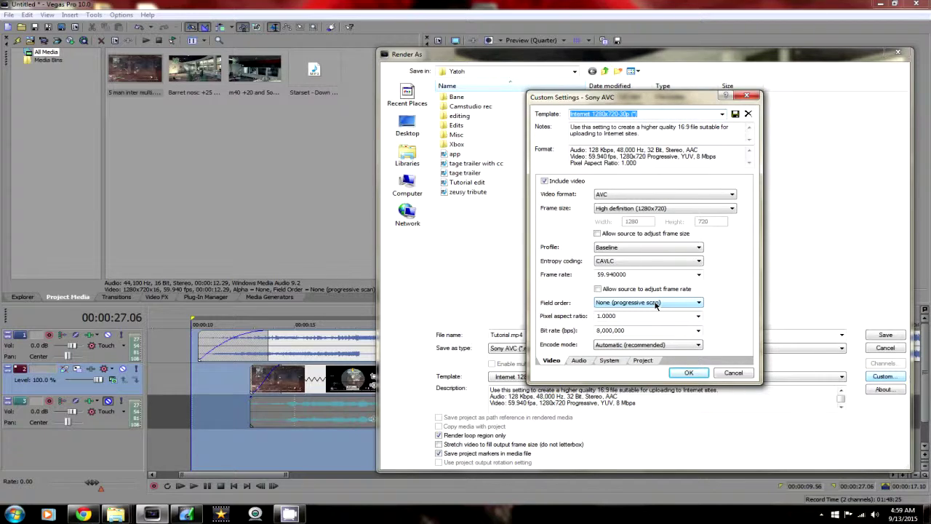
{"action": "left_click", "coordinate": [731, 374]}
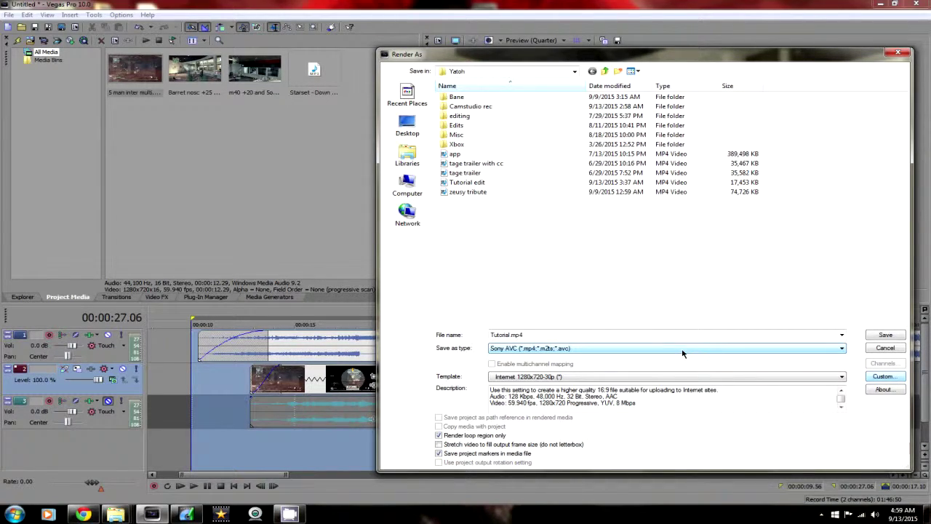
Switch the Sony AVC render template to the saved custom template named render
{"action": "left_click", "coordinate": [664, 350]}
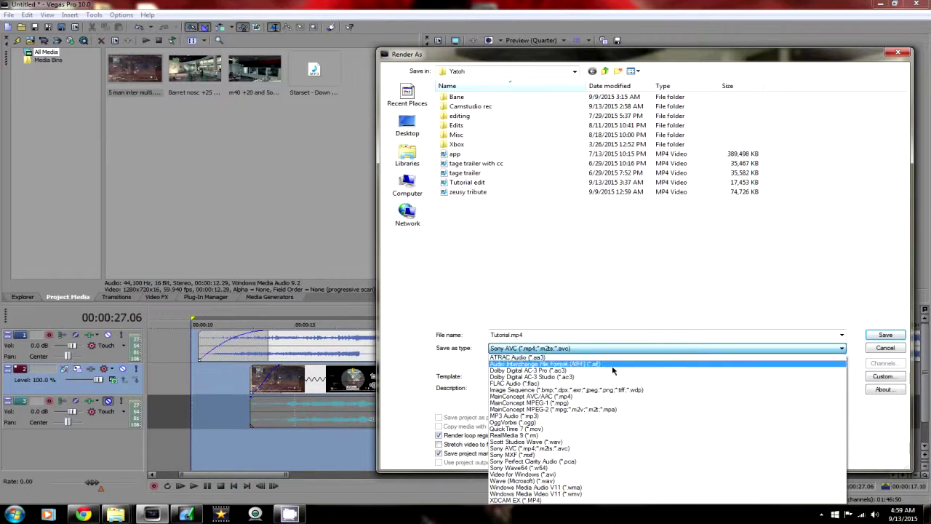
{"action": "left_click", "coordinate": [546, 337]}
{"action": "left_click", "coordinate": [543, 378]}
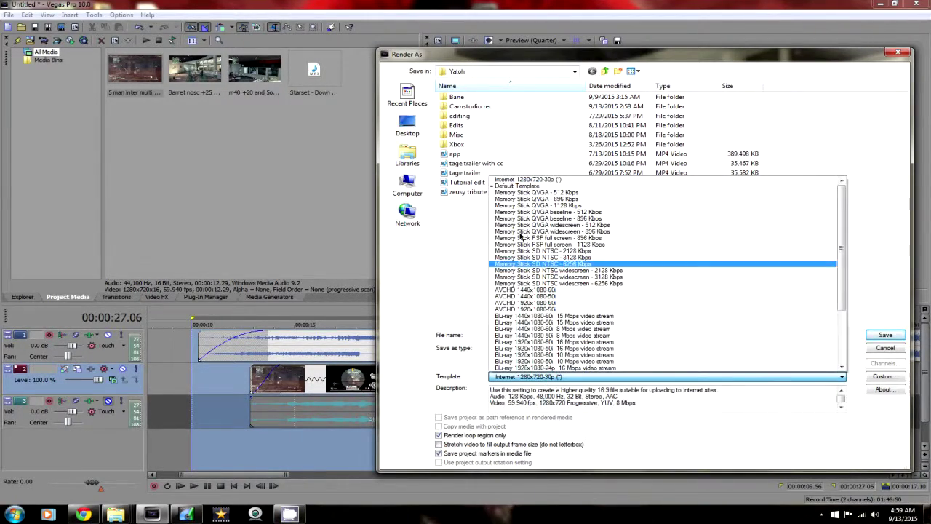
{"action": "scroll", "coordinate": [651, 291], "scroll_direction": "down", "scroll_amount": 4}
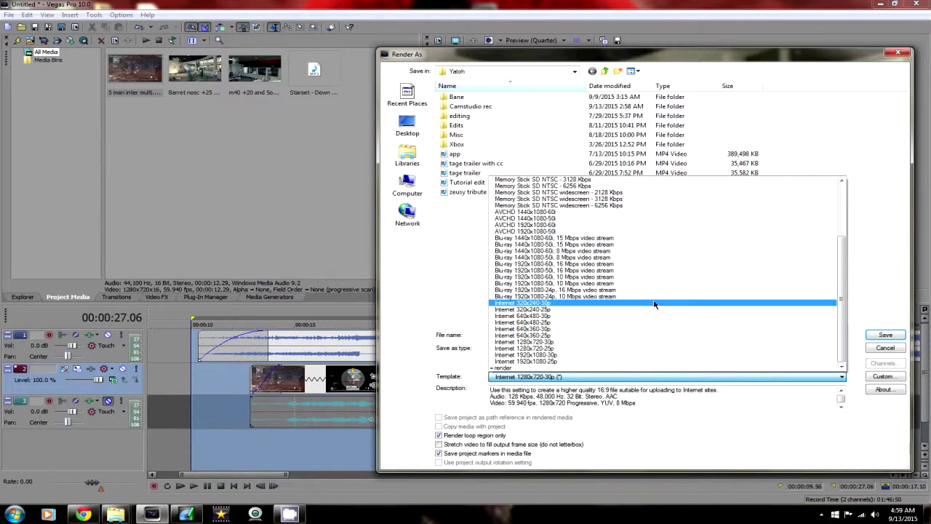
{"action": "left_click", "coordinate": [599, 369]}
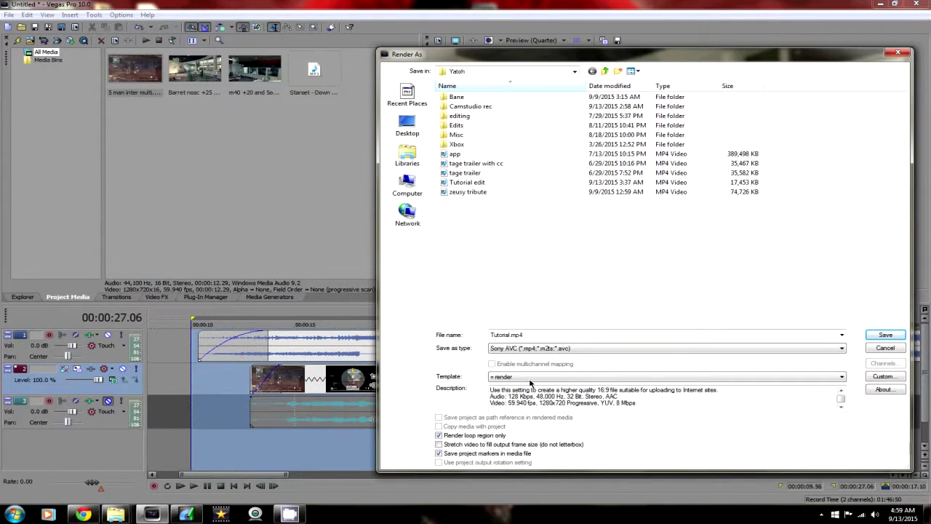
Keep rendering limited to the loop region and start rendering Tutorial.mp4
{"action": "left_click", "coordinate": [439, 435]}
{"action": "left_click", "coordinate": [440, 435]}
{"action": "left_click", "coordinate": [883, 336]}
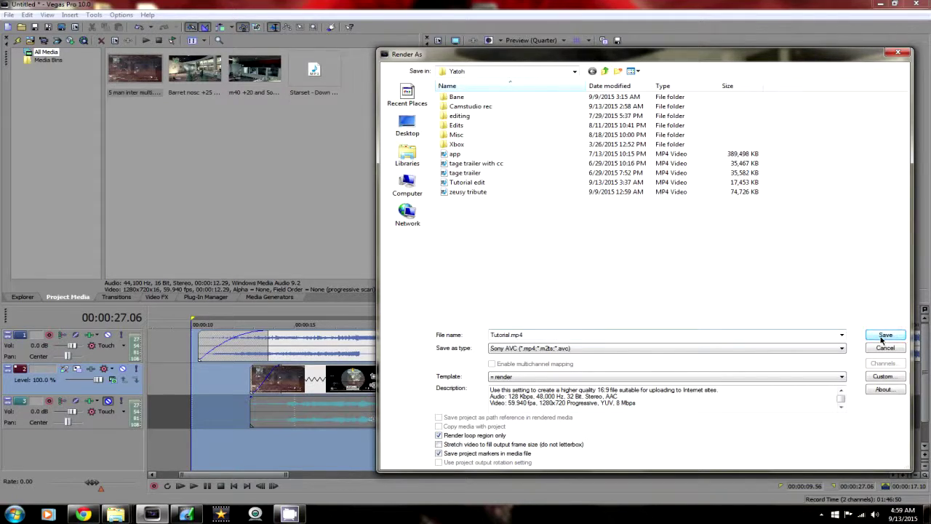